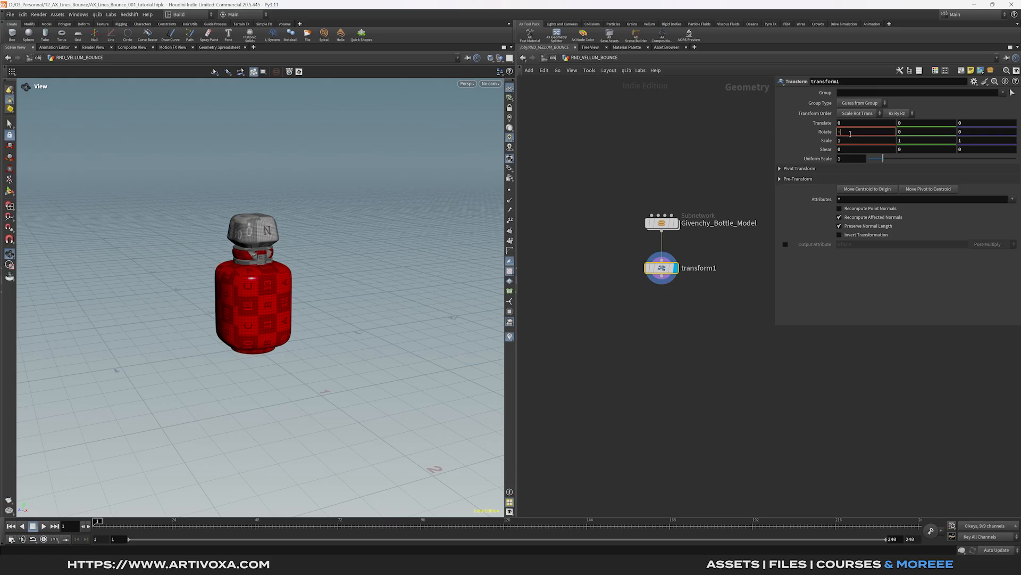
- Rotate the bottle model -90 degrees in X and 90 degrees in Z with the transform node
{"action": "key", "text": "Return"}
{"action": "left_click_drag", "start_coordinate": [311, 332], "coordinate": [429, 359]}
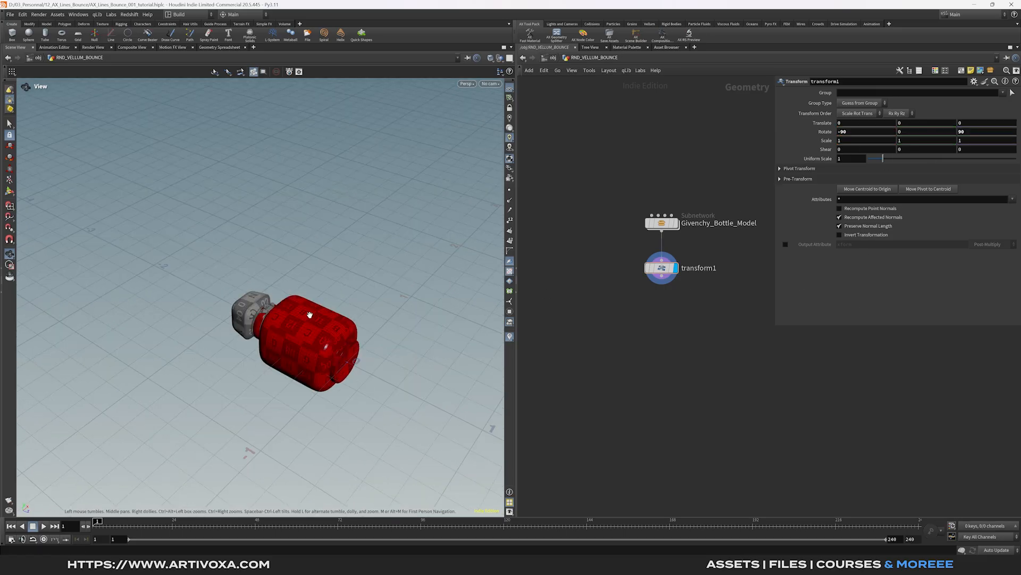
{"action": "left_click_drag", "start_coordinate": [321, 350], "coordinate": [288, 325]}
- Add and display a Match Size node below the transform, with a target size of 1.25 and Scale to Fit enabled
{"action": "key", "text": "Tab"}
{"action": "type", "text": "match"}
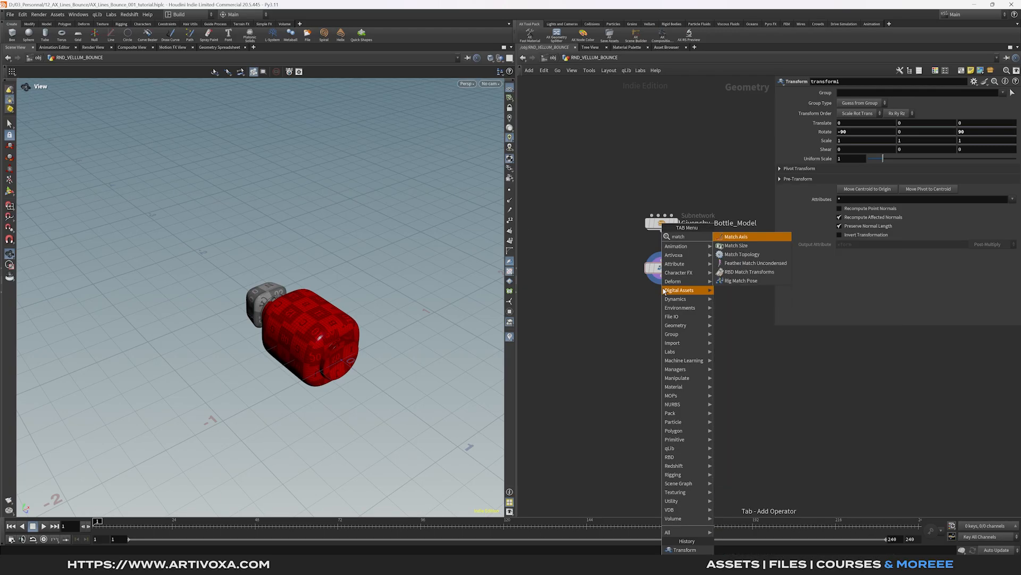
{"action": "type", "text": "s"}
{"action": "key", "text": "Return"}
{"action": "key", "text": "Return"}
{"action": "left_click", "coordinate": [672, 299]}
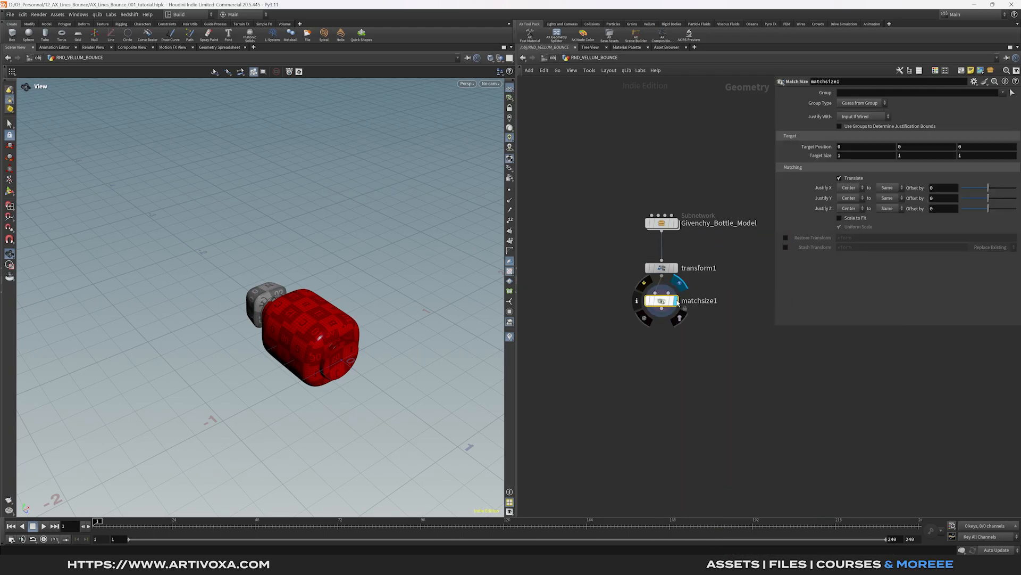
{"action": "mouse_move", "coordinate": [822, 160]}
{"action": "middle_mouse_down"}
{"action": "mouse_move", "coordinate": [847, 156]}
{"action": "mouse_move", "coordinate": [815, 169]}
{"action": "mouse_move", "coordinate": [816, 158]}
{"action": "middle_mouse_up"}
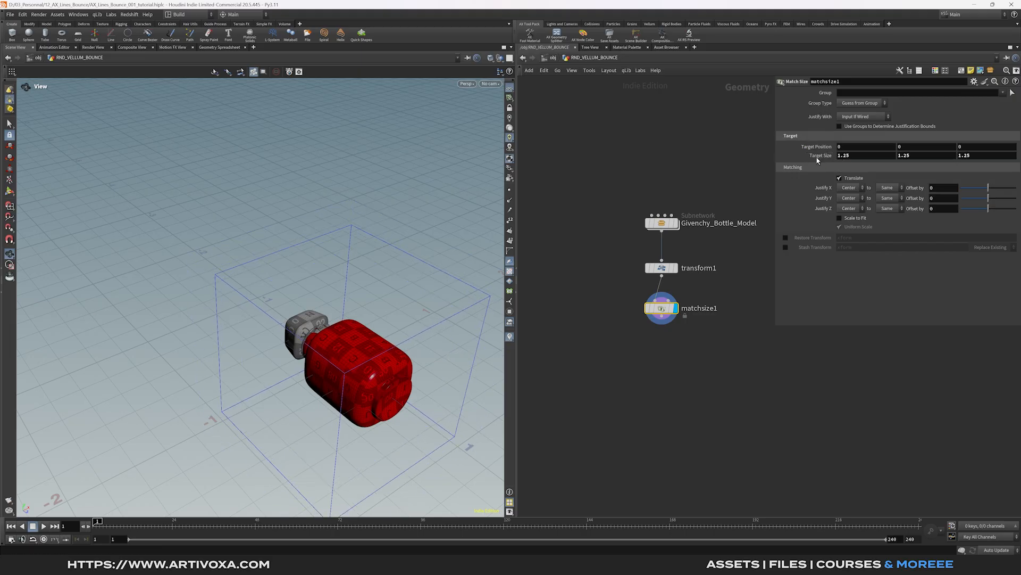
{"action": "left_click", "coordinate": [839, 217]}
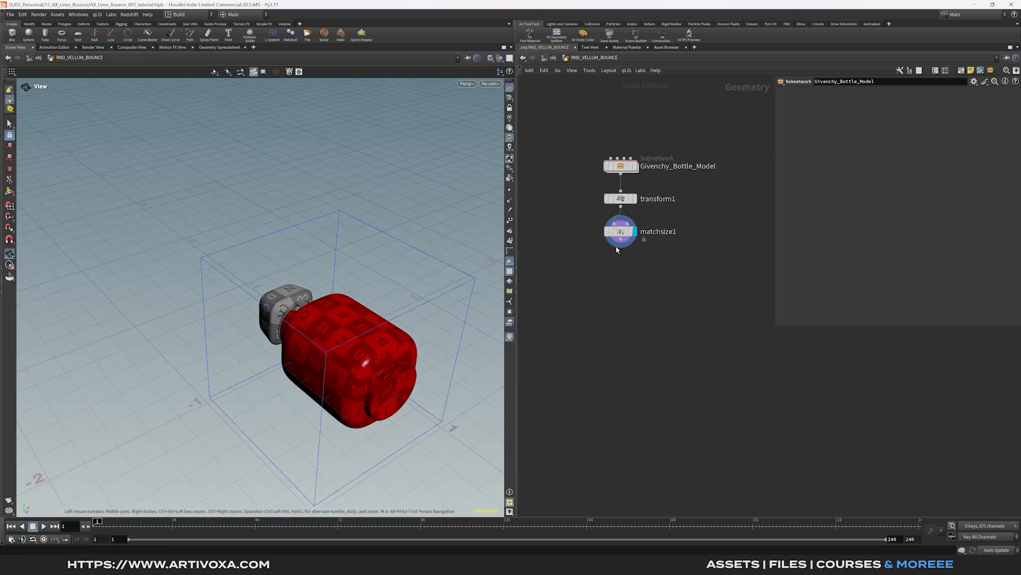
- Add a Null below the Match Size node, display it and rename it OUT_GEO
{"action": "left_click", "coordinate": [621, 246]}
{"action": "left_click", "coordinate": [622, 254]}
{"action": "type", "text": "null"}
{"action": "key", "text": "Return"}
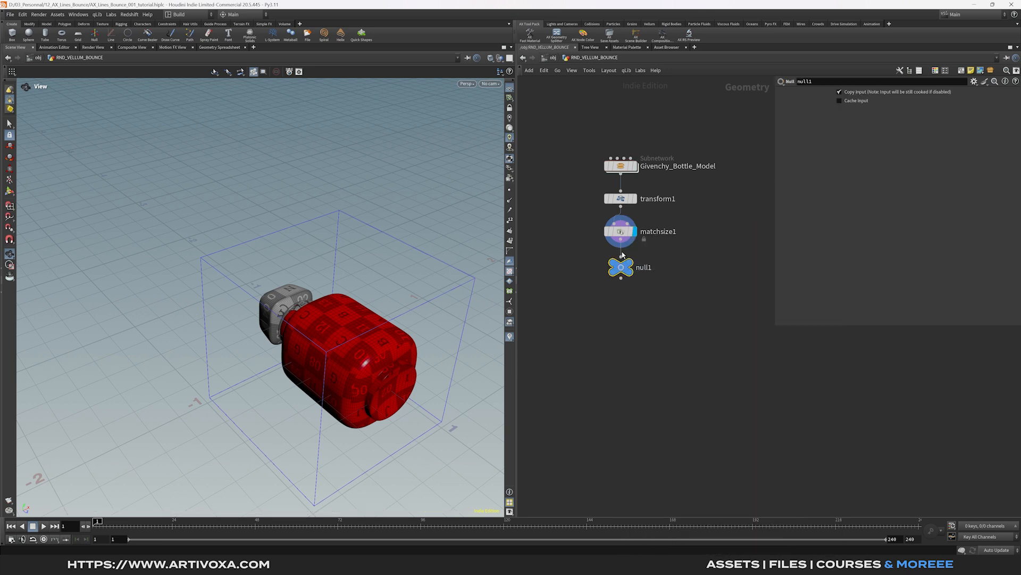
{"action": "left_click", "coordinate": [625, 272]}
{"action": "double_click", "coordinate": [642, 270]}
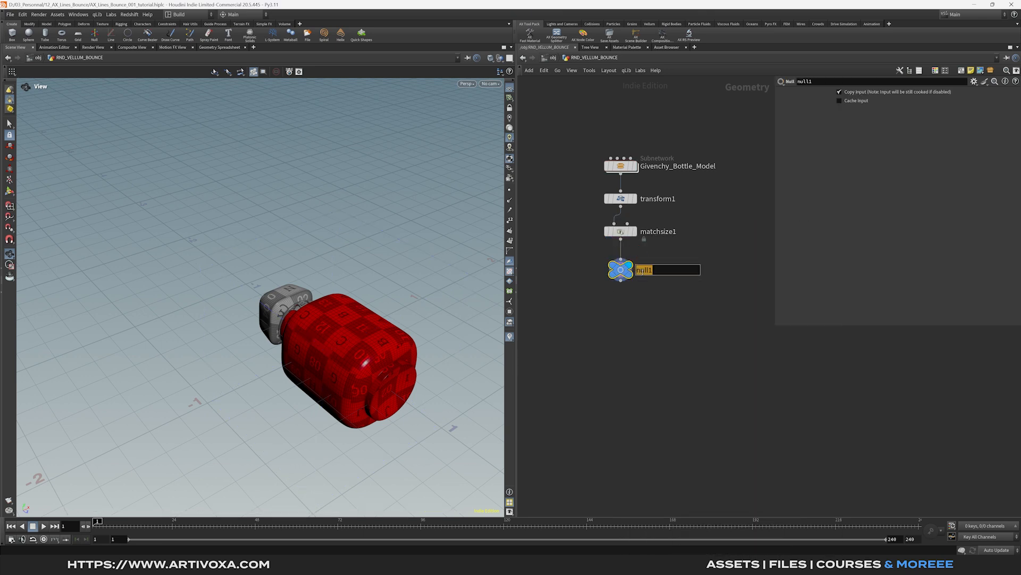
{"action": "key", "text": "Return"}
- Add a Transform node below OUT_GEO and set its Y translation to 3.25 to raise the bottle
{"action": "scroll", "coordinate": [333, 367], "scroll_direction": "down", "scroll_amount": 3}
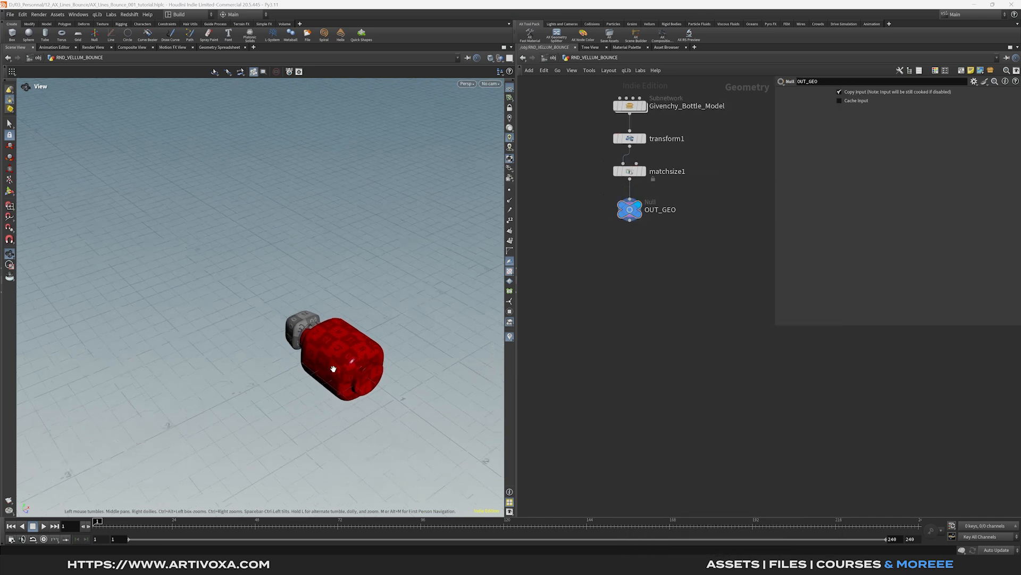
{"action": "middle_click_drag", "start_coordinate": [333, 367], "coordinate": [286, 349]}
{"action": "left_click_drag", "start_coordinate": [286, 349], "coordinate": [312, 351]}
{"action": "middle_click_drag", "start_coordinate": [312, 351], "coordinate": [283, 329]}
{"action": "middle_click_drag", "start_coordinate": [293, 214], "coordinate": [275, 179]}
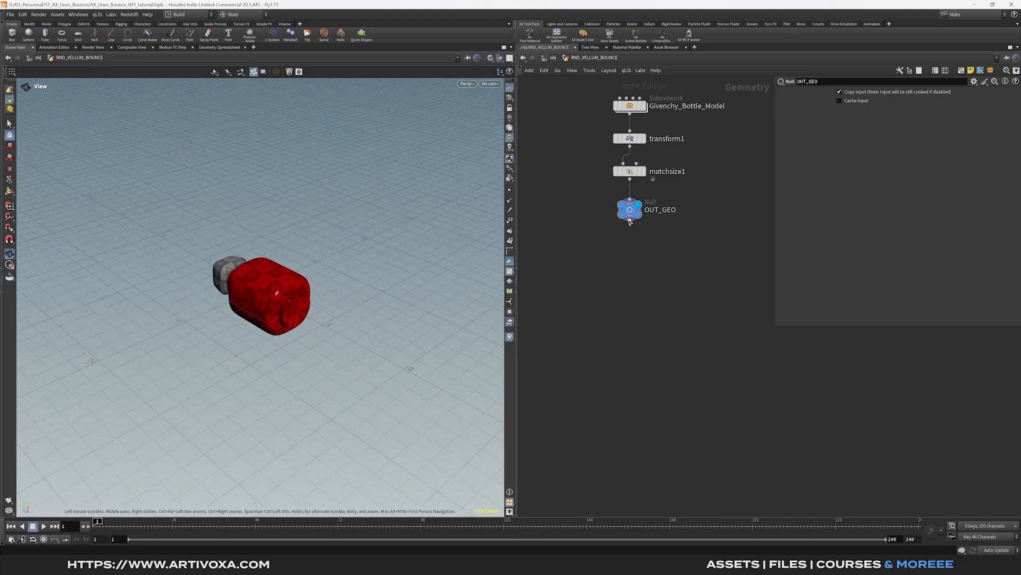
{"action": "left_click", "coordinate": [631, 222]}
{"action": "key", "text": "Tab"}
{"action": "type", "text": "trans"}
{"action": "key", "text": "Return"}
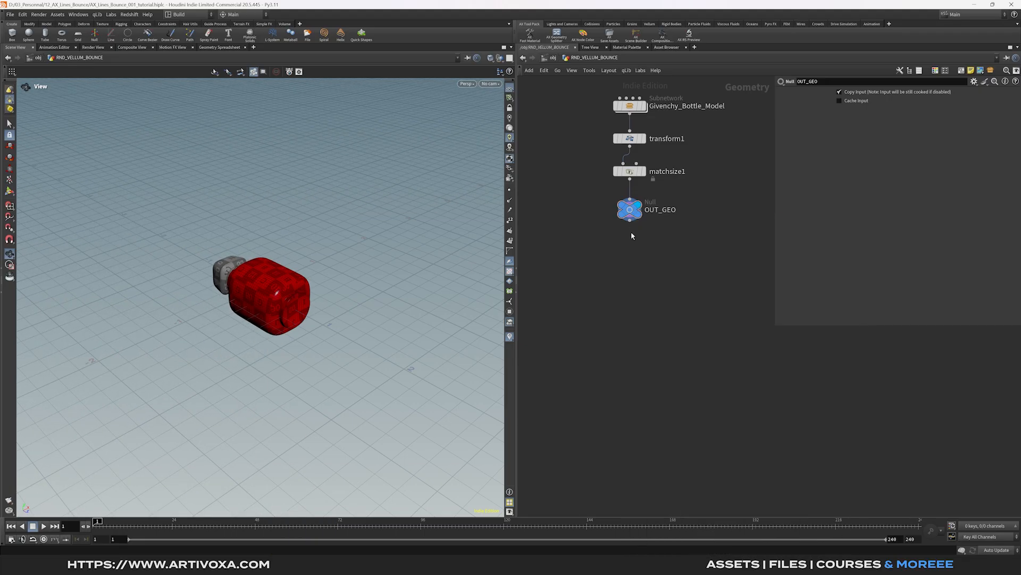
{"action": "left_click", "coordinate": [612, 263]}
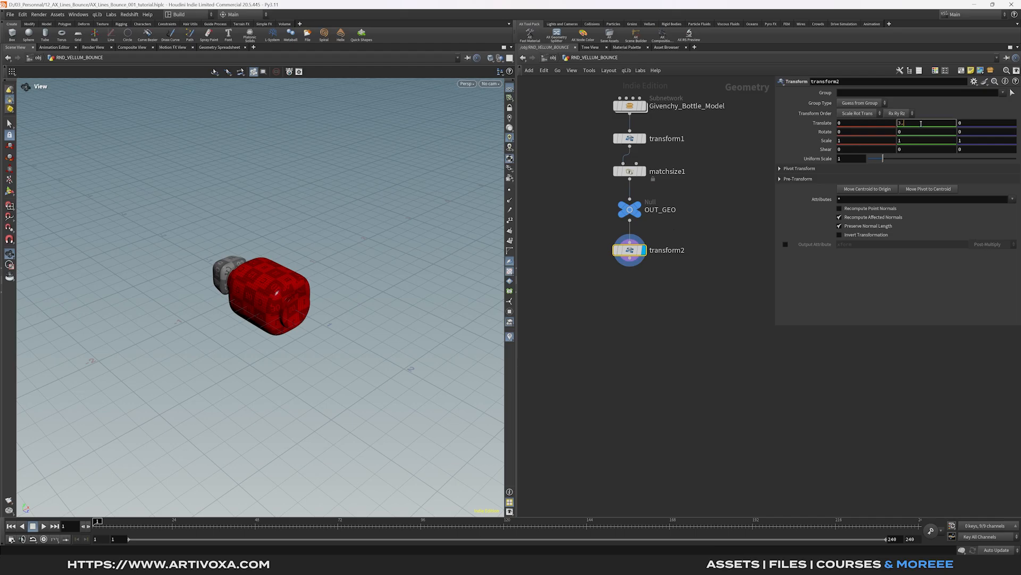
{"action": "key", "text": "Return"}
- Set the second transform's rotation to 13, 5 and 7 degrees in X, Y and Z
{"action": "right_click_drag", "start_coordinate": [350, 226], "coordinate": [317, 304]}
{"action": "middle_click_drag", "start_coordinate": [300, 298], "coordinate": [276, 324]}
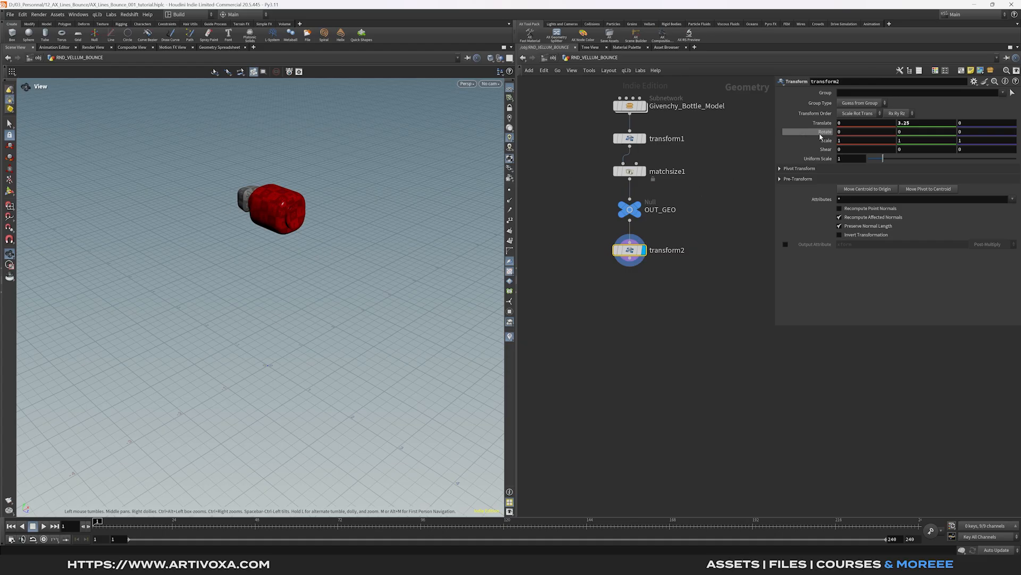
{"action": "left_click", "coordinate": [847, 132]}
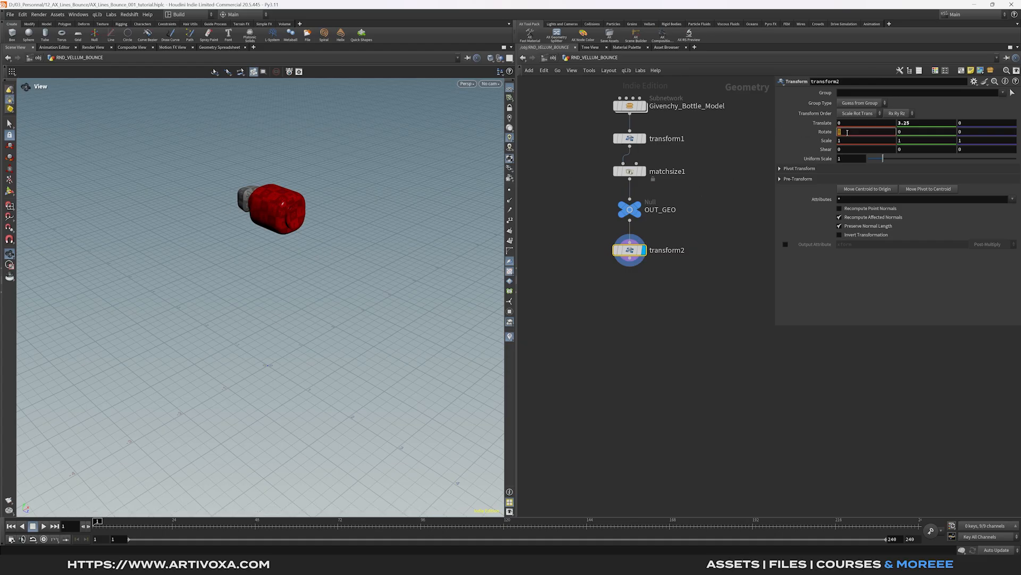
{"action": "type", "text": "13"}
{"action": "key", "text": "Return"}
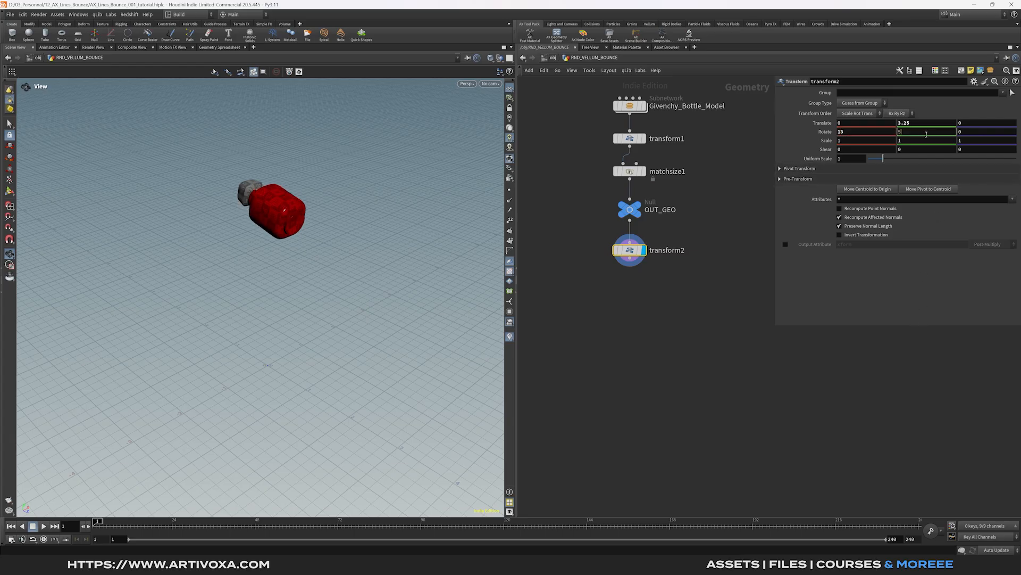
{"action": "type", "text": "5"}
{"action": "left_click", "coordinate": [989, 134]}
{"action": "type", "text": "7"}
{"action": "key", "text": "Return"}
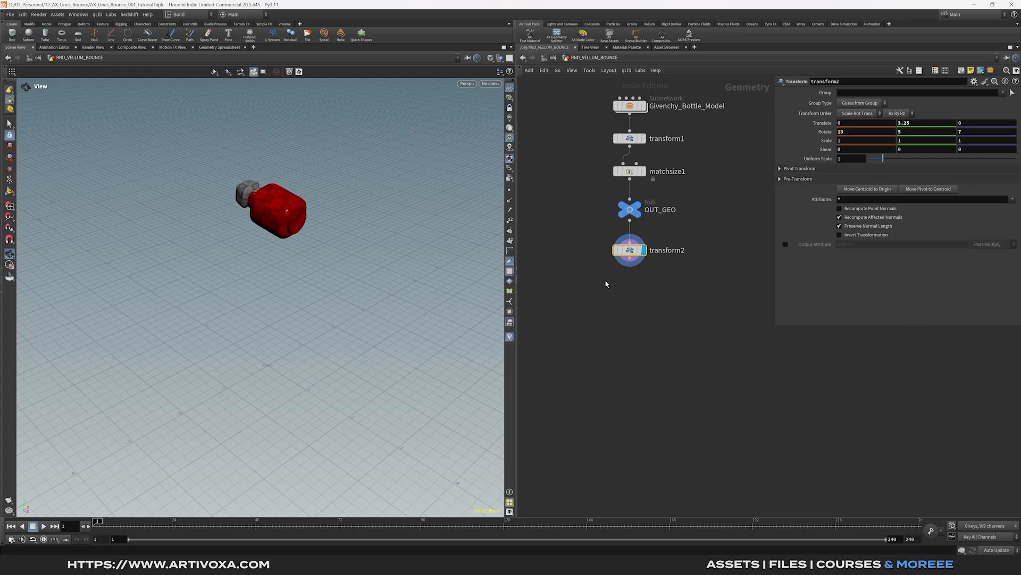
- Add a Blast node below the second transform and display it
{"action": "left_click_drag", "start_coordinate": [352, 215], "coordinate": [302, 210]}
{"action": "middle_click_drag", "start_coordinate": [602, 369], "coordinate": [615, 354]}
{"action": "left_click", "coordinate": [643, 244]}
{"action": "key", "text": "Tab"}
{"action": "type", "text": "blast"}
{"action": "key", "text": "Return"}
{"action": "key", "text": "Return"}
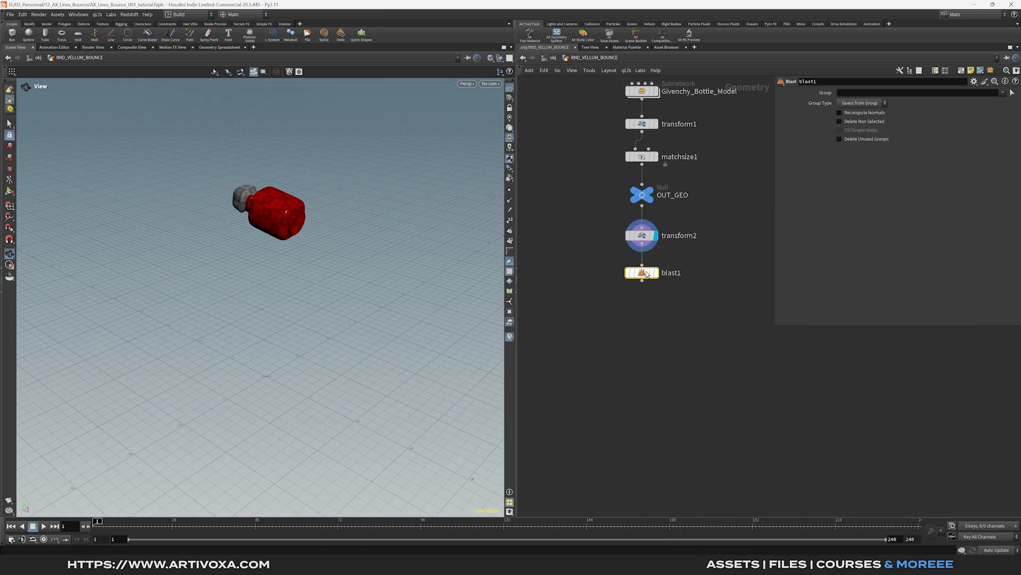
{"action": "left_click", "coordinate": [643, 270]}
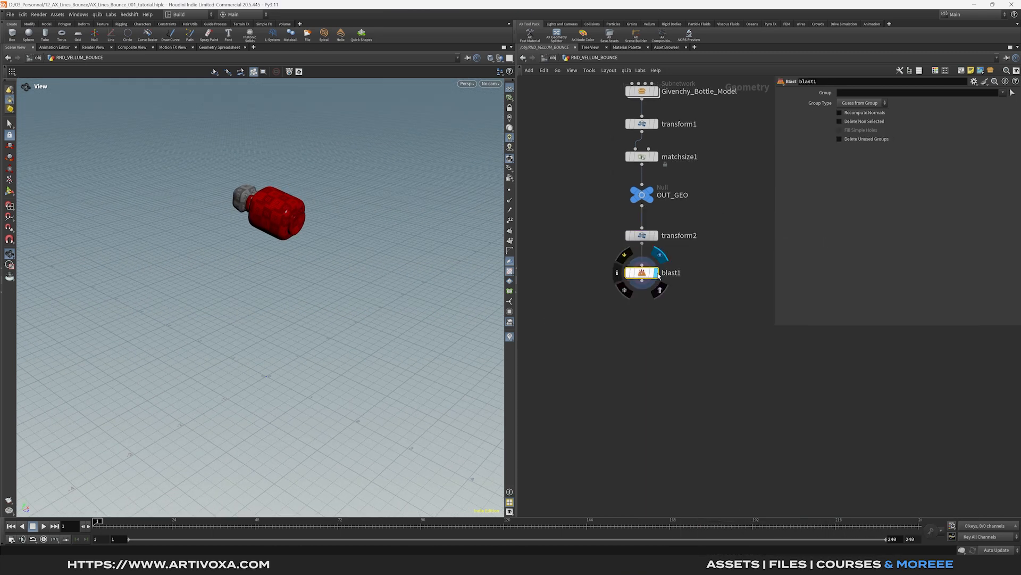
- Display the second transform's output and examine the bottle's cap, neck and glass body up close
{"action": "left_click", "coordinate": [656, 235]}
{"action": "scroll", "coordinate": [262, 212], "scroll_direction": "up", "scroll_amount": 6}
{"action": "left_click_drag", "start_coordinate": [269, 215], "coordinate": [307, 224]}
{"action": "scroll", "coordinate": [187, 199], "scroll_direction": "up", "scroll_amount": 5}
{"action": "left_click_drag", "start_coordinate": [214, 197], "coordinate": [264, 246]}
{"action": "scroll", "coordinate": [263, 246], "scroll_direction": "up", "scroll_amount": 2}
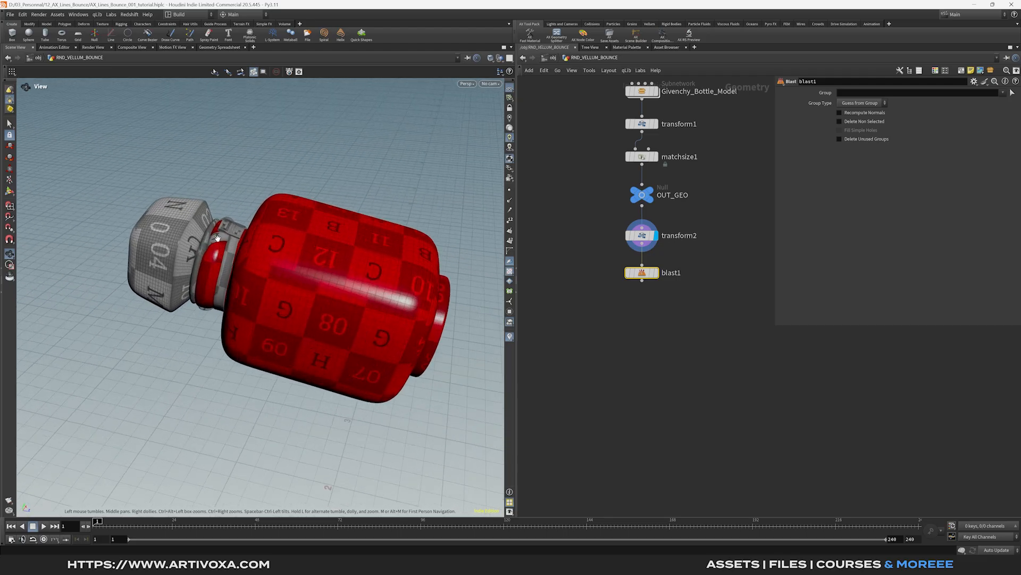
{"action": "scroll", "coordinate": [298, 273], "scroll_direction": "down", "scroll_amount": 6}
{"action": "left_click_drag", "start_coordinate": [317, 289], "coordinate": [288, 287]}
{"action": "middle_click_drag", "start_coordinate": [326, 297], "coordinate": [283, 247]}
{"action": "scroll", "coordinate": [283, 250], "scroll_direction": "down", "scroll_amount": 4}
- Keep only the FINAL_BOTTLE cap, glass and top pieces in the displayed Blast node by enabling Delete Non Selected
{"action": "left_click", "coordinate": [656, 273]}
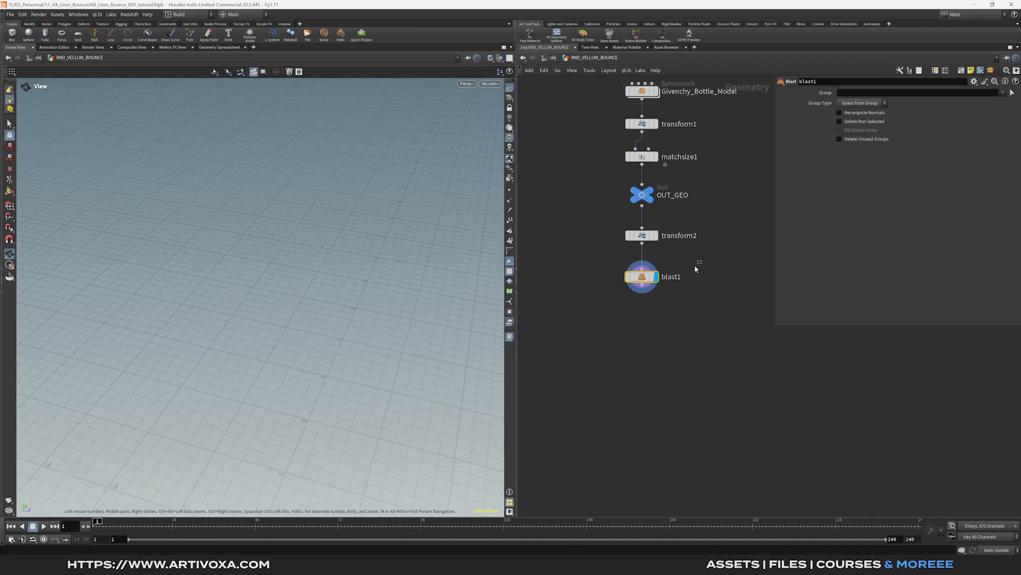
{"action": "left_click", "coordinate": [1003, 93]}
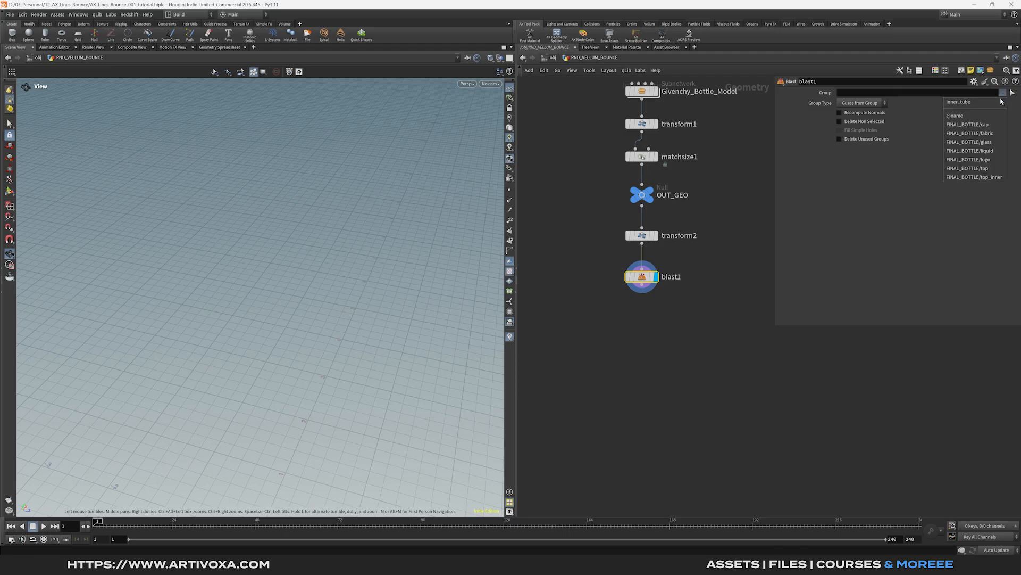
{"action": "left_click", "coordinate": [985, 124]}
{"action": "left_click", "coordinate": [1002, 93]}
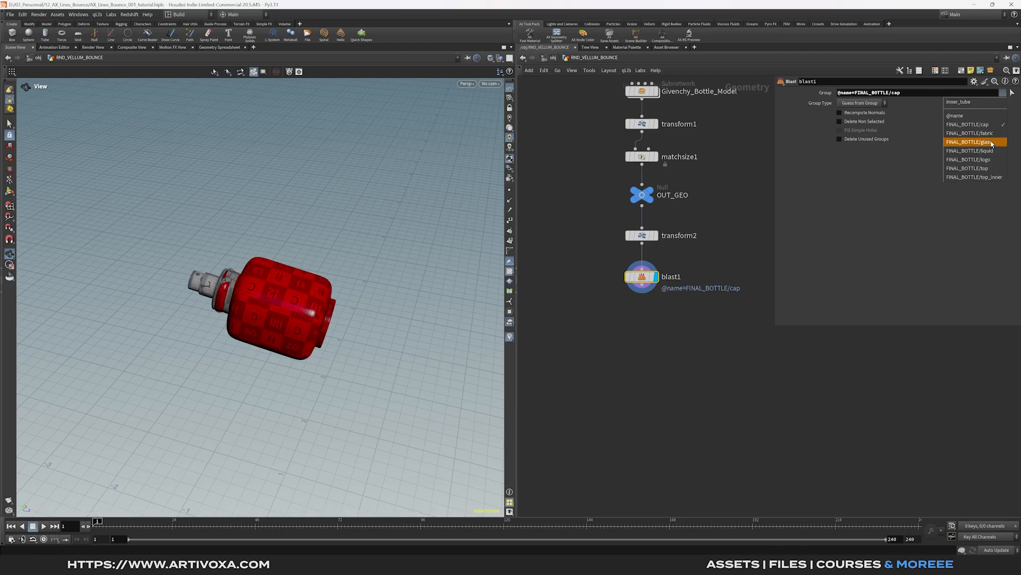
{"action": "left_click", "coordinate": [984, 141]}
{"action": "left_click", "coordinate": [1003, 93]}
{"action": "left_click", "coordinate": [988, 169]}
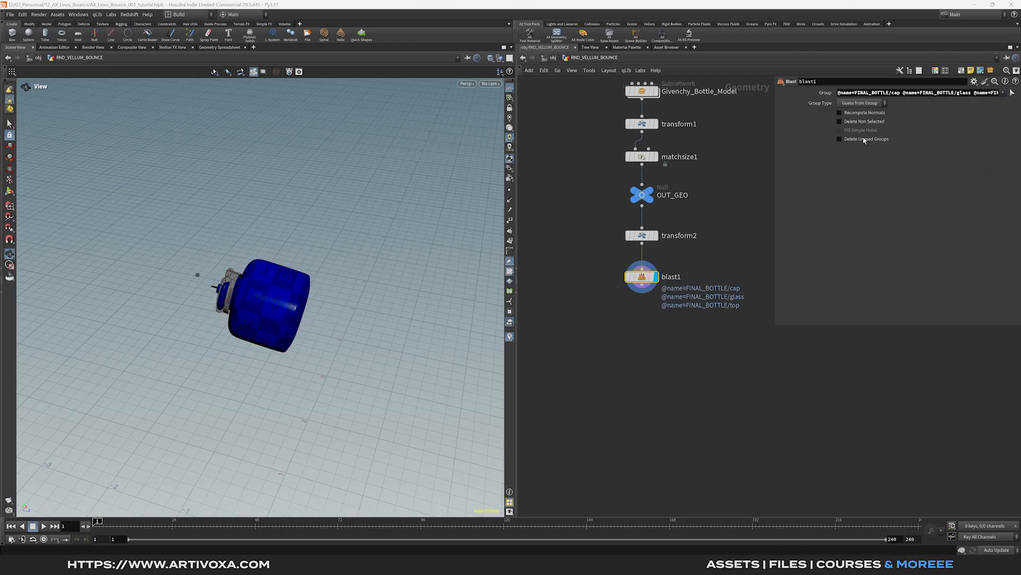
{"action": "left_click", "coordinate": [840, 122]}
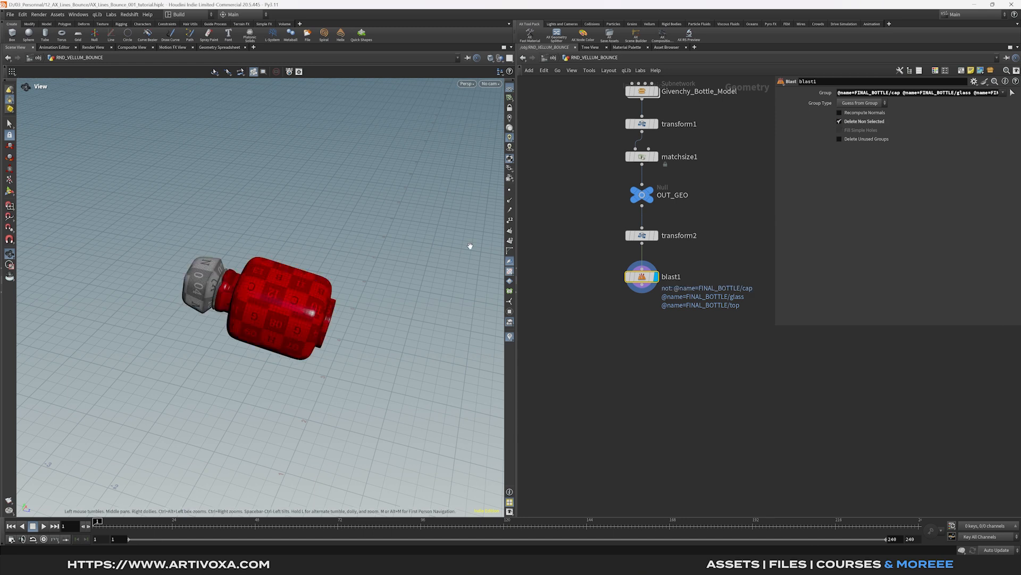
- Inspect the remaining cap, neck and glass geometry from close and far
{"action": "scroll", "coordinate": [218, 301], "scroll_direction": "up", "scroll_amount": 5}
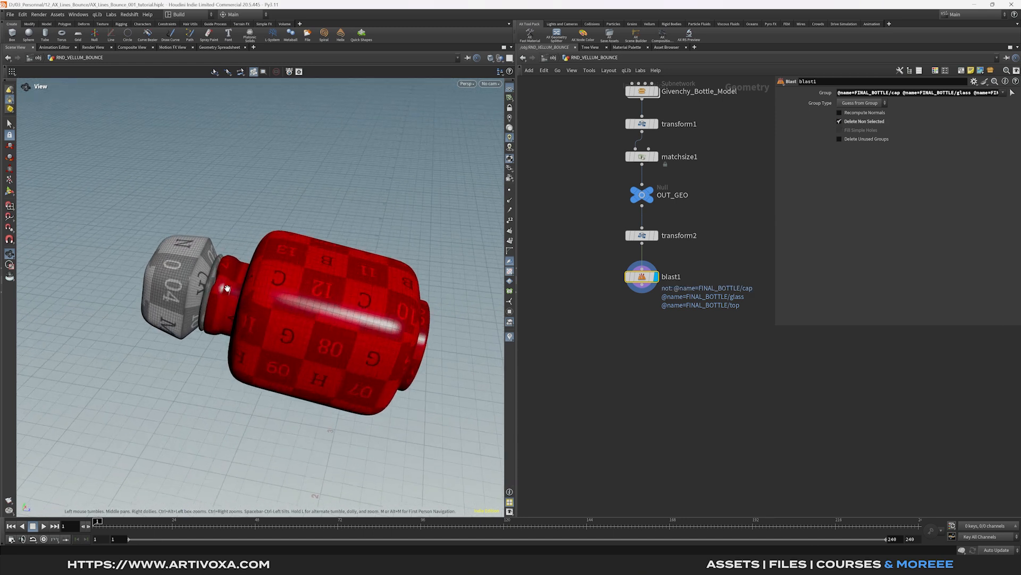
{"action": "middle_click_drag", "start_coordinate": [713, 380], "coordinate": [725, 328]}
{"action": "scroll", "coordinate": [304, 336], "scroll_direction": "down", "scroll_amount": 5}
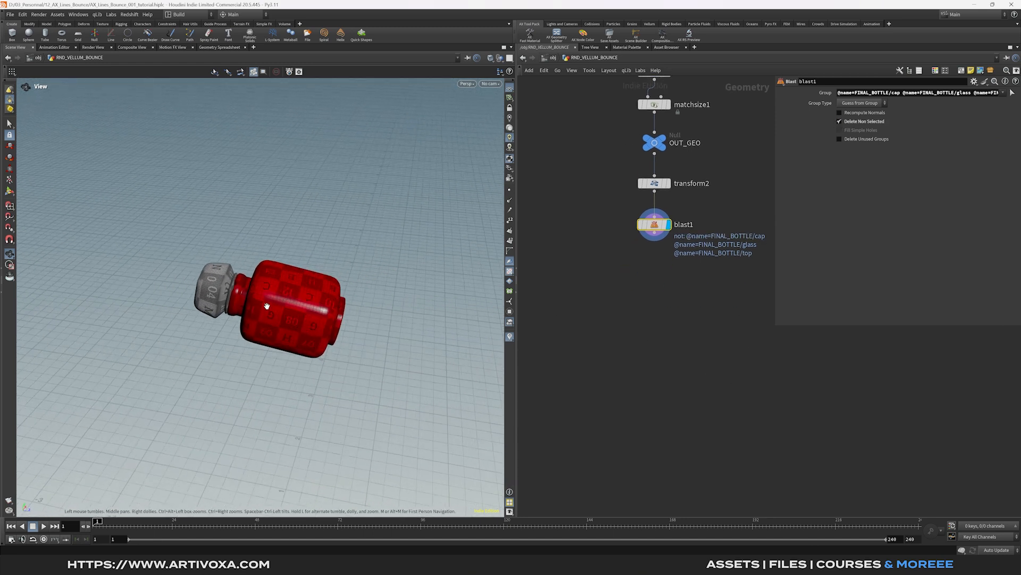
{"action": "left_click_drag", "start_coordinate": [303, 335], "coordinate": [295, 307]}
{"action": "scroll", "coordinate": [221, 290], "scroll_direction": "up", "scroll_amount": 5}
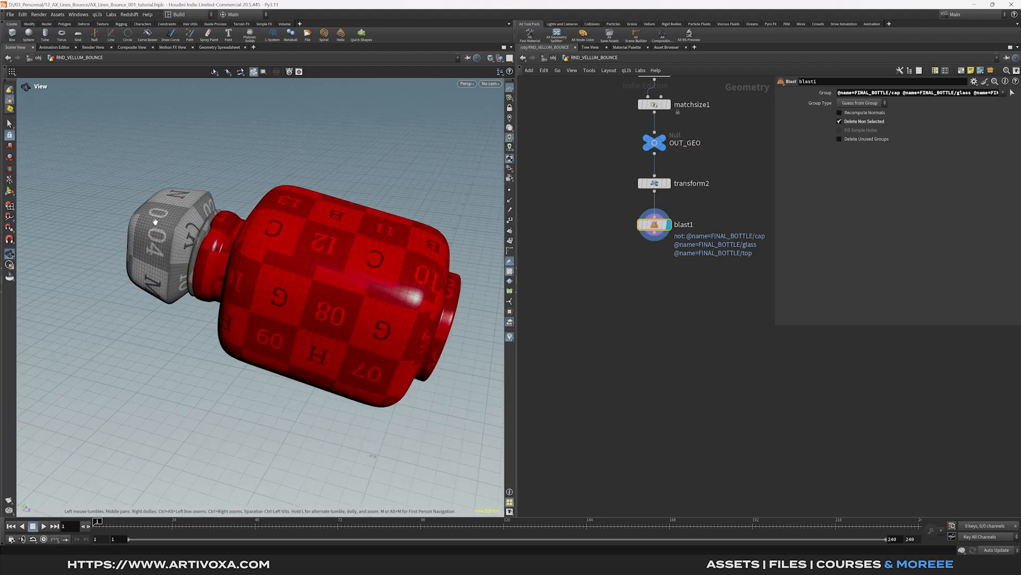
{"action": "scroll", "coordinate": [155, 220], "scroll_direction": "down", "scroll_amount": 6}
{"action": "middle_click_drag", "start_coordinate": [648, 265], "coordinate": [647, 246]}
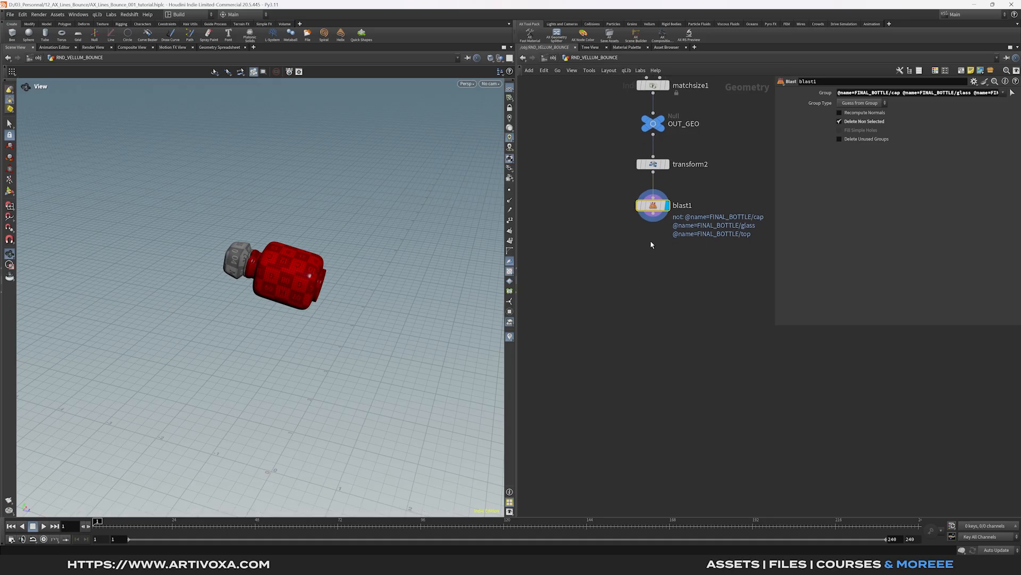
- Add and display a VDB from Polygons node below the Blast, with a voxel size of 0.01
{"action": "key", "text": "Tab"}
{"action": "type", "text": "vdbfrom"}
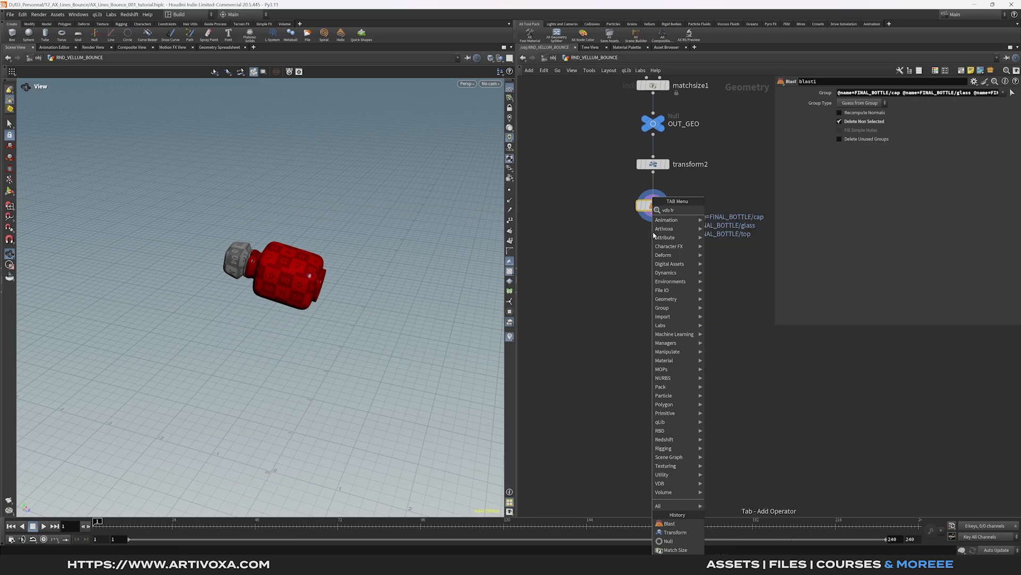
{"action": "key", "text": "Return"}
{"action": "left_click", "coordinate": [660, 250]}
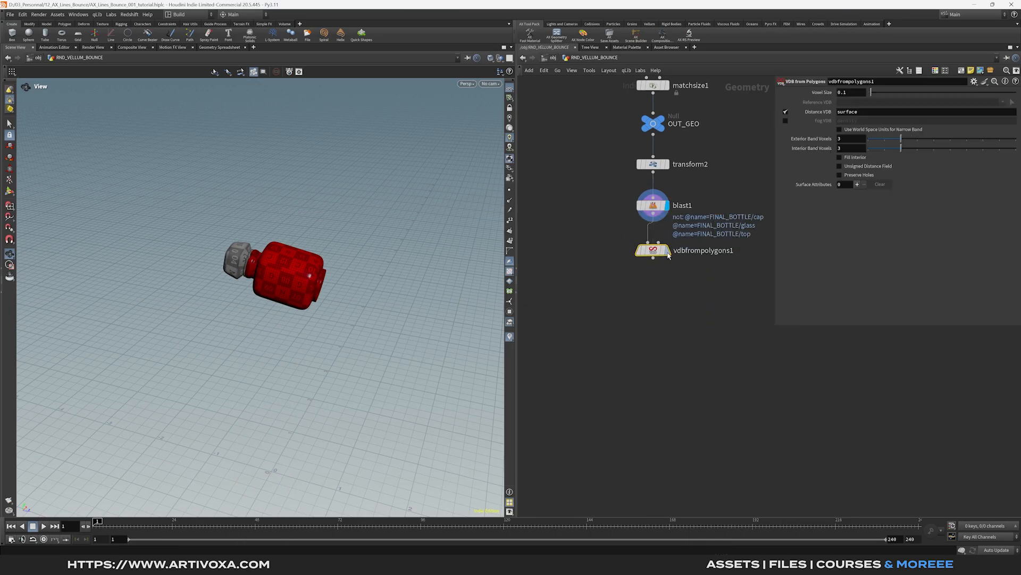
{"action": "left_click", "coordinate": [667, 249]}
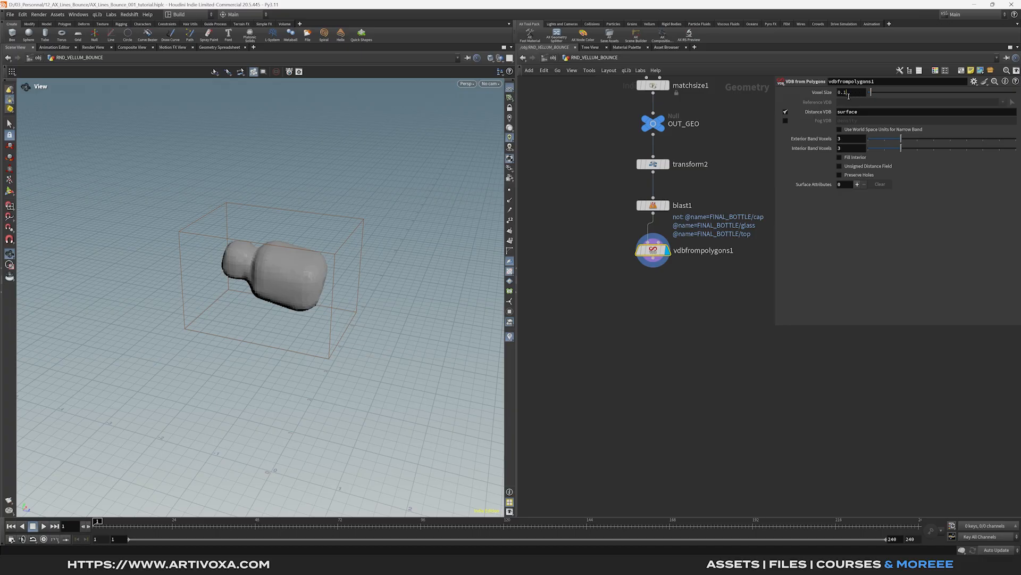
{"action": "key", "text": "Return"}
- Add and display a VDB Reshape SDF node below the VDB from Polygons, using the Dilate operation
{"action": "scroll", "coordinate": [304, 274], "scroll_direction": "up", "scroll_amount": 4}
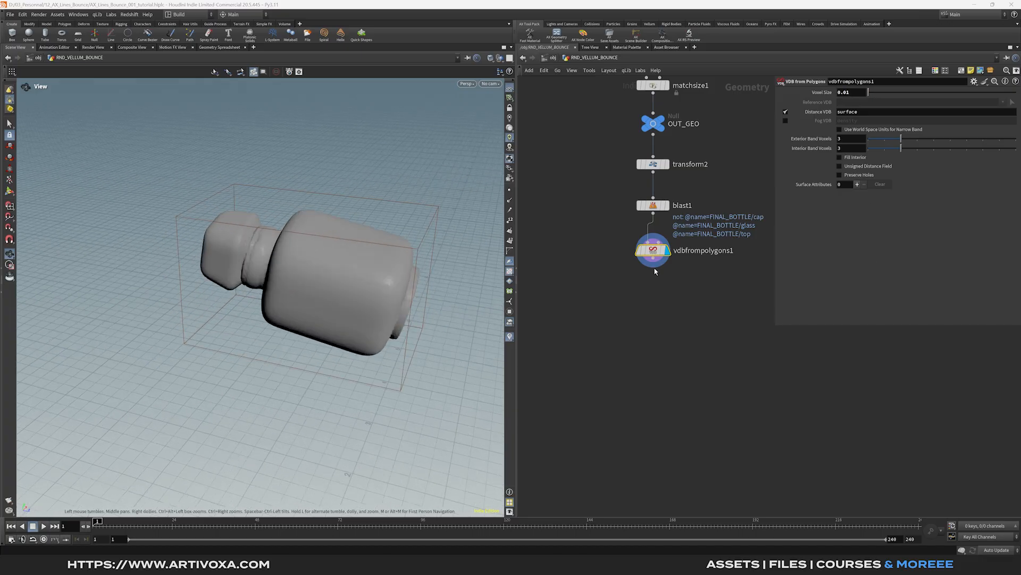
{"action": "key", "text": "Tab"}
{"action": "type", "text": "vdbresh"}
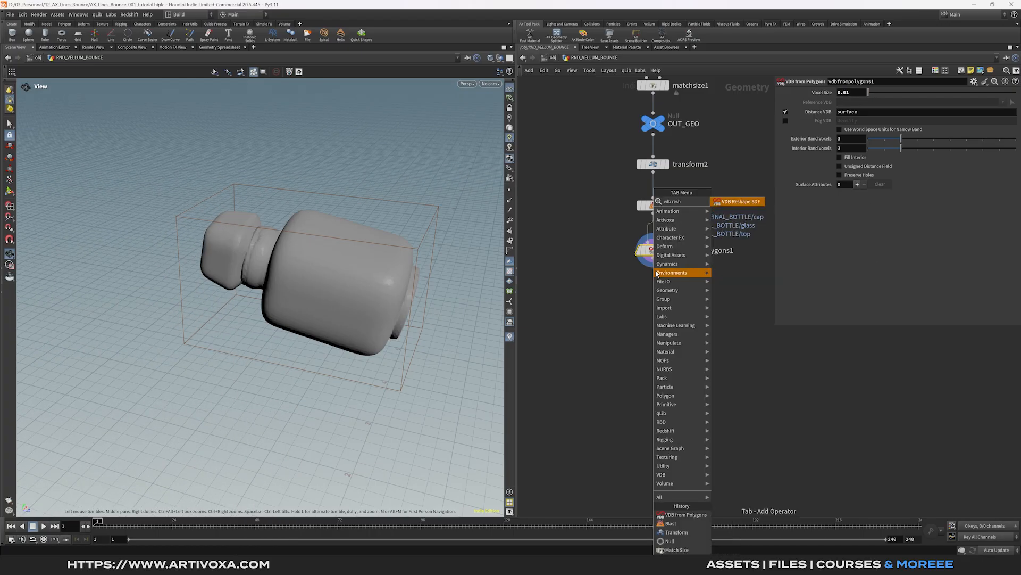
{"action": "key", "text": "Return"}
{"action": "left_click", "coordinate": [656, 273]}
{"action": "left_click", "coordinate": [668, 284]}
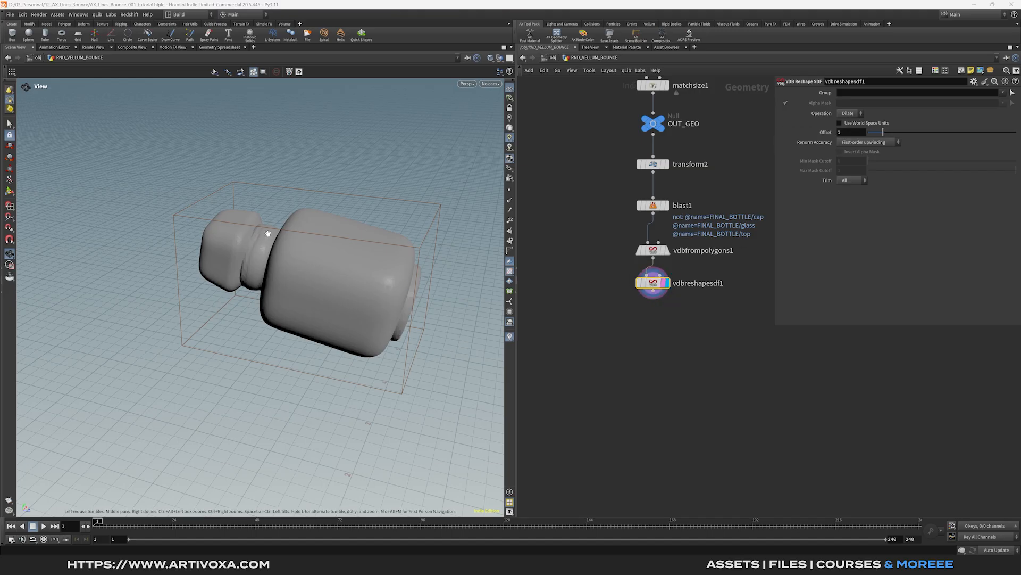
{"action": "left_click", "coordinate": [847, 114]}
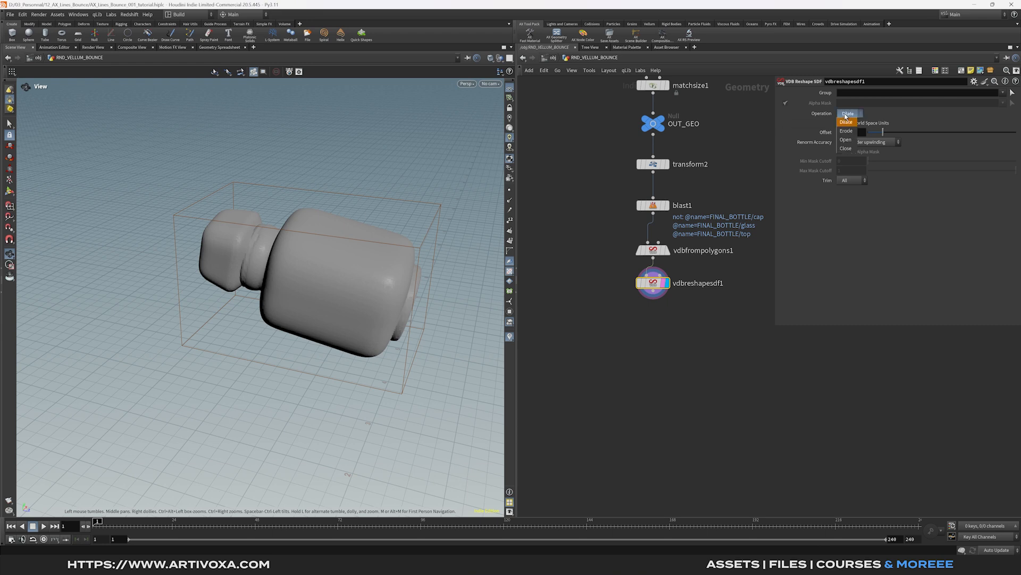
{"action": "left_click", "coordinate": [849, 121]}
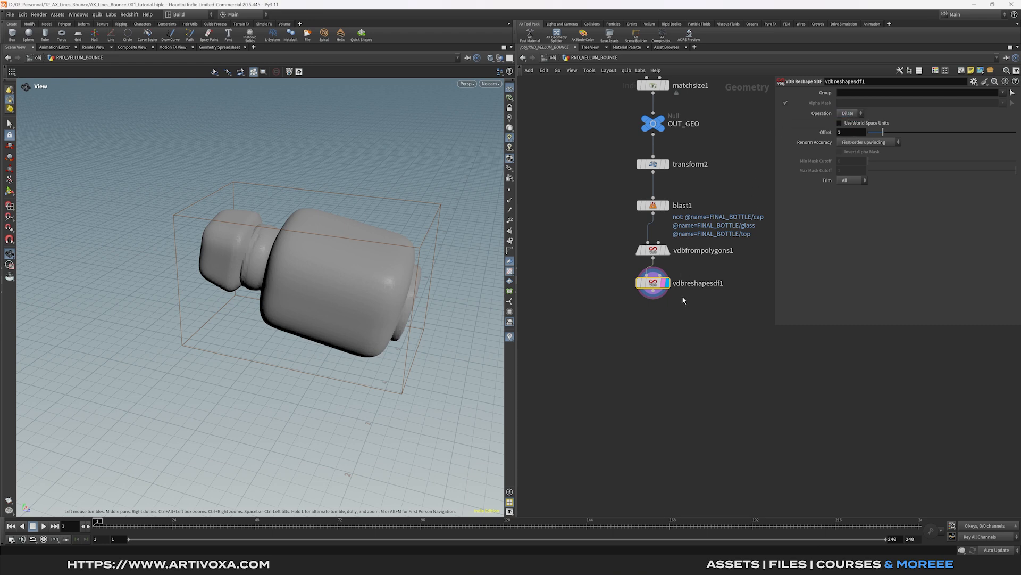
- Add and display a Convert VDB node below the VDB Reshape SDF, converting to Polygons with Adaptivity 0.1
{"action": "key", "text": "Tab"}
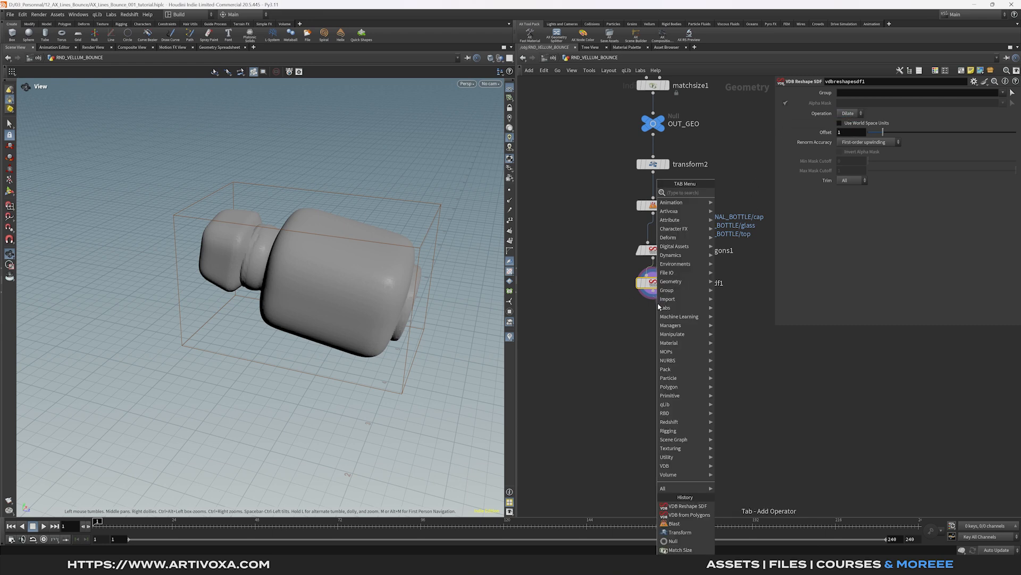
{"action": "type", "text": "convert vdb"}
{"action": "key", "text": "Return"}
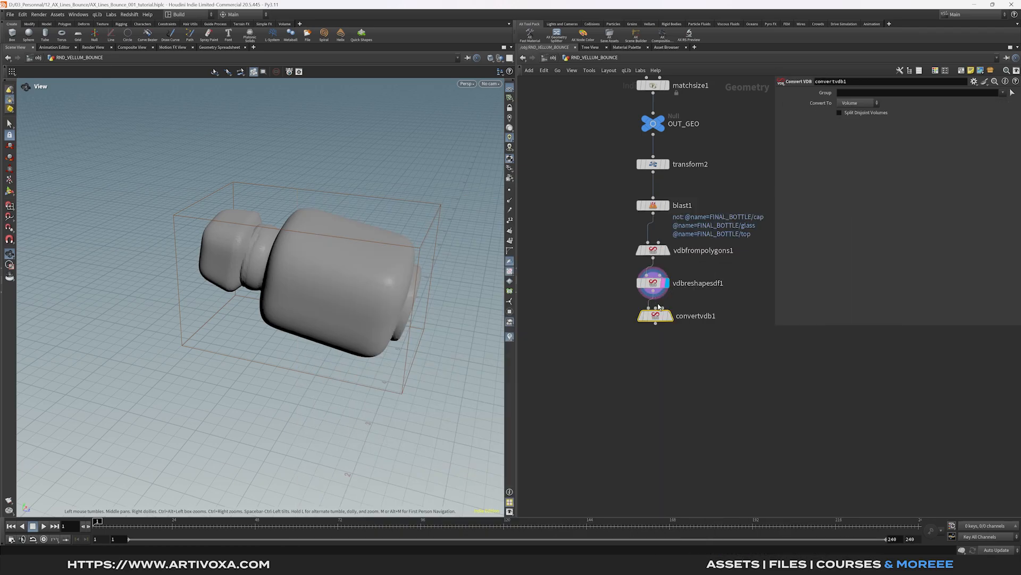
{"action": "left_click", "coordinate": [665, 324]}
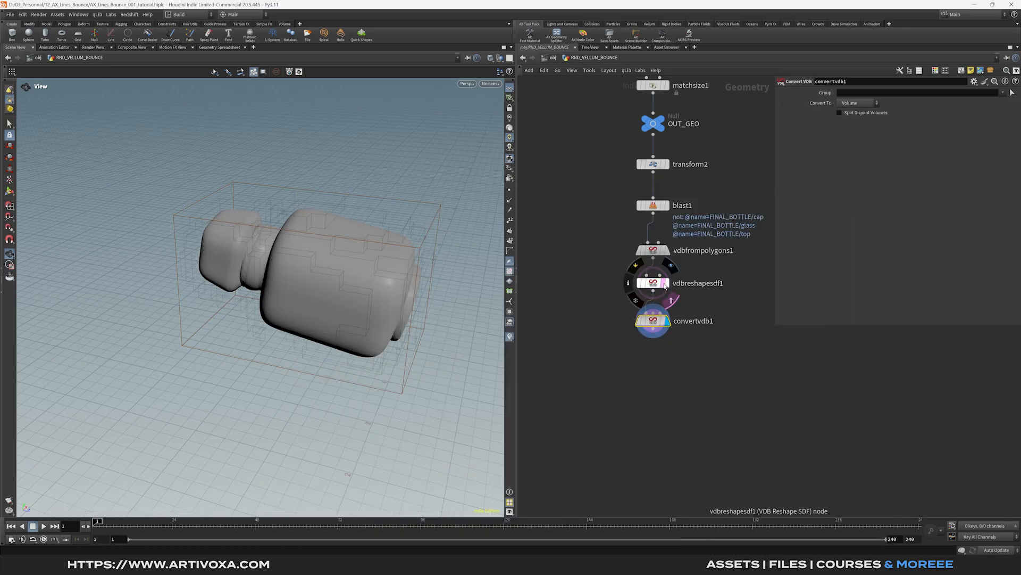
{"action": "left_click", "coordinate": [852, 103]}
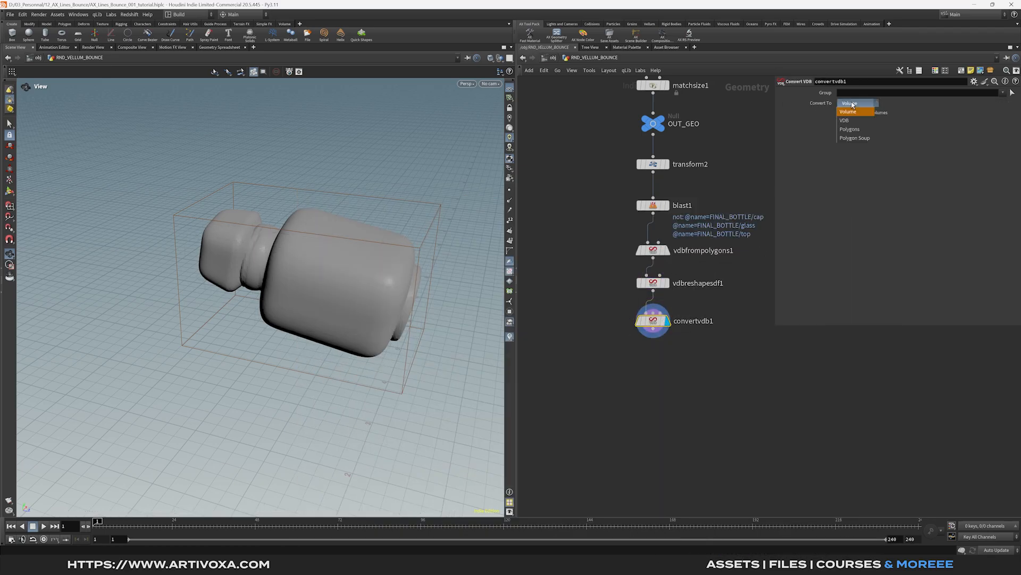
{"action": "left_click", "coordinate": [851, 129]}
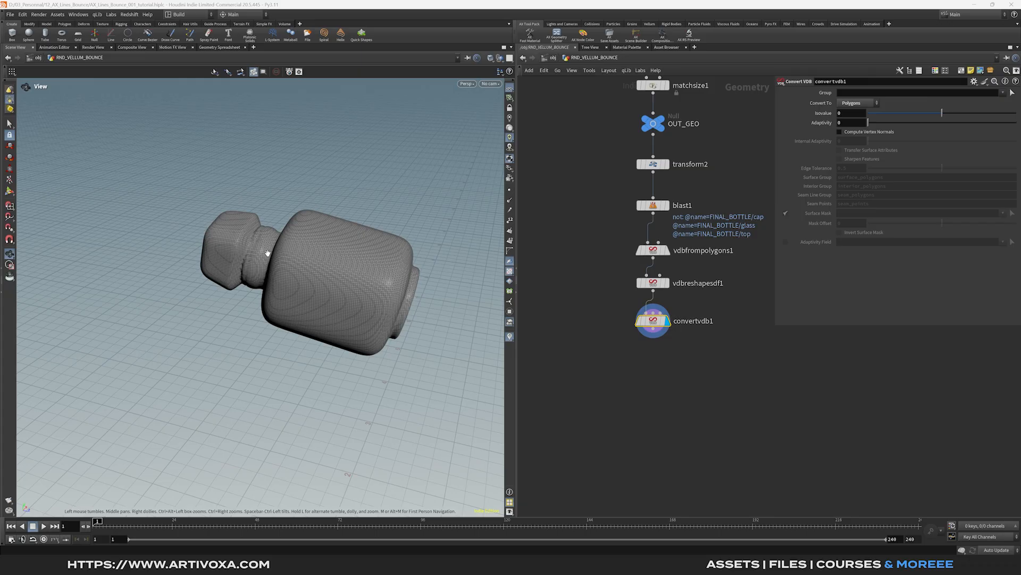
{"action": "left_click", "coordinate": [853, 124]}
{"action": "key", "text": "Return"}
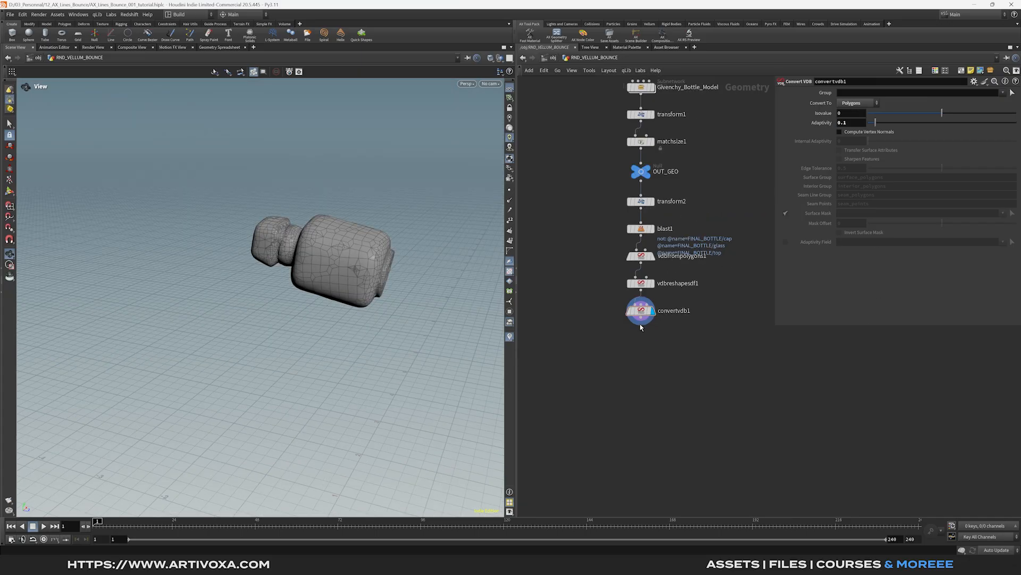
- Add and display a Smooth node below the Convert VDB, followed by a Null named PROXY_GEO
{"action": "key", "text": "Tab"}
{"action": "type", "text": "sm"}
{"action": "key", "text": "Return"}
{"action": "key", "text": "Tab"}
{"action": "type", "text": "null"}
{"action": "key", "text": "Return"}
{"action": "left_click", "coordinate": [629, 387]}
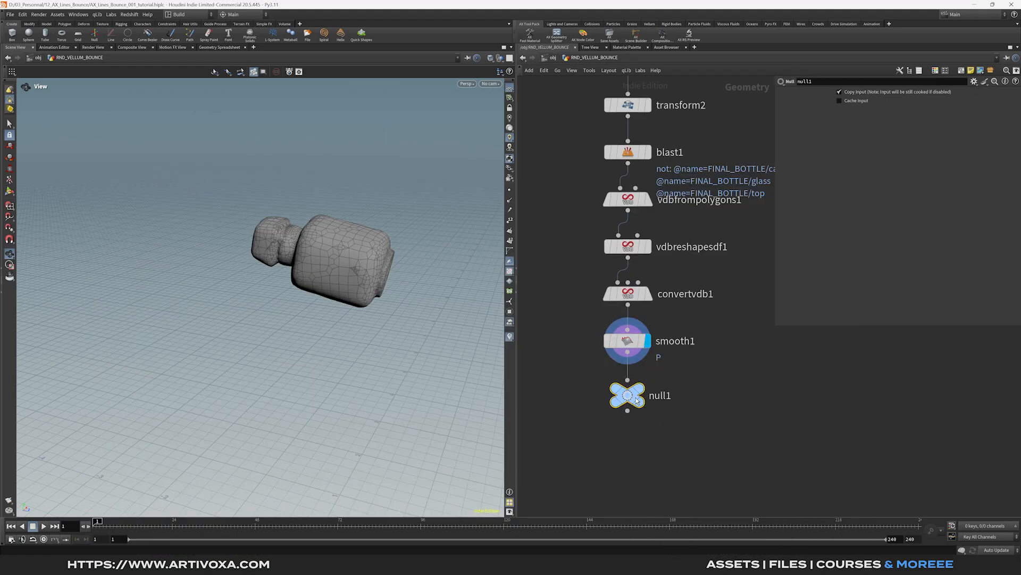
{"action": "double_click", "coordinate": [661, 395]}
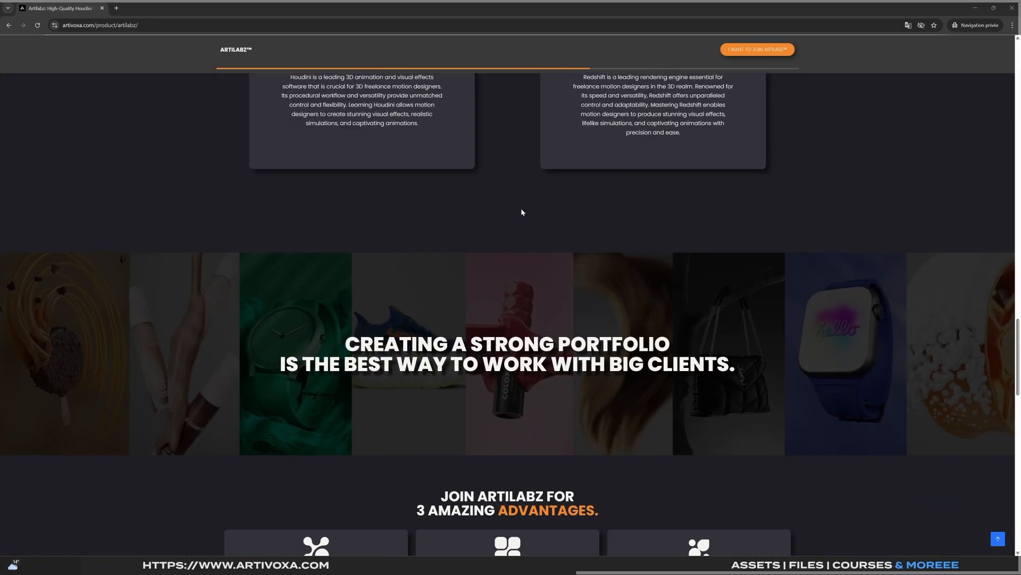
- Switch to the browser and look through the Artilabz product page down to its Yearly subscription option
{"action": "scroll", "coordinate": [522, 209], "scroll_direction": "down", "scroll_amount": 12}
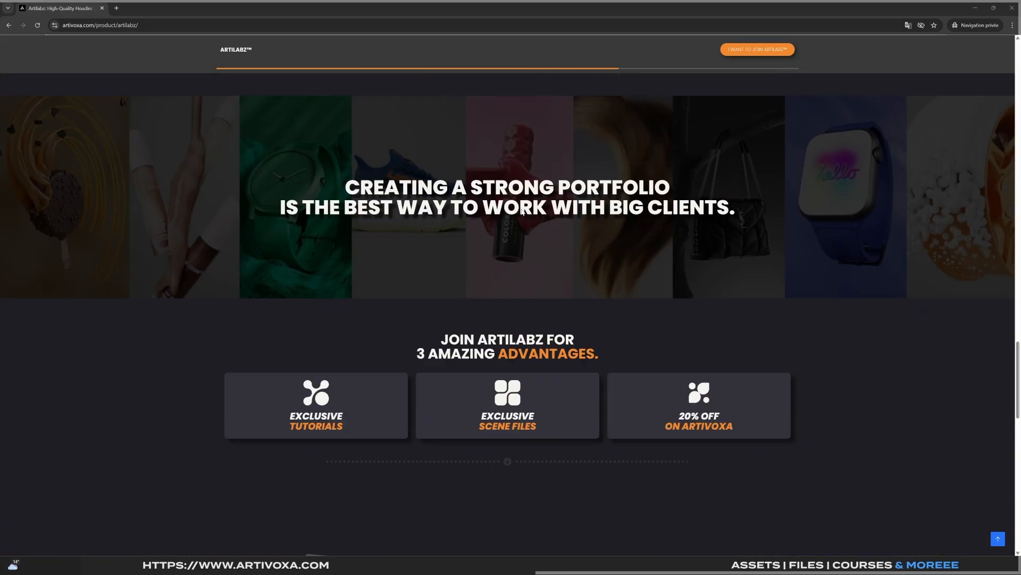
{"action": "scroll", "coordinate": [522, 211], "scroll_direction": "down", "scroll_amount": 1}
{"action": "left_click", "coordinate": [604, 284]}
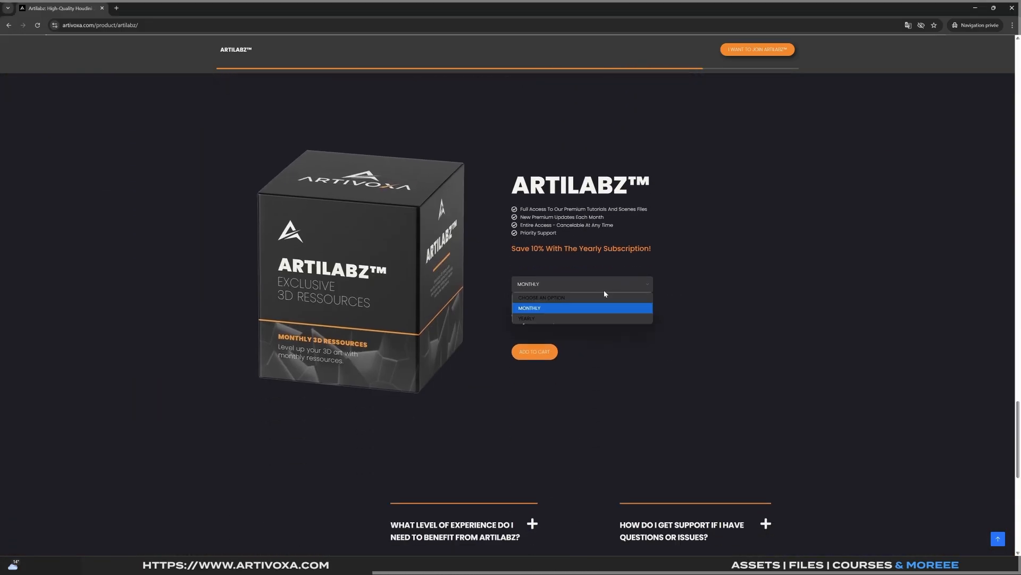
{"action": "left_click", "coordinate": [556, 319]}
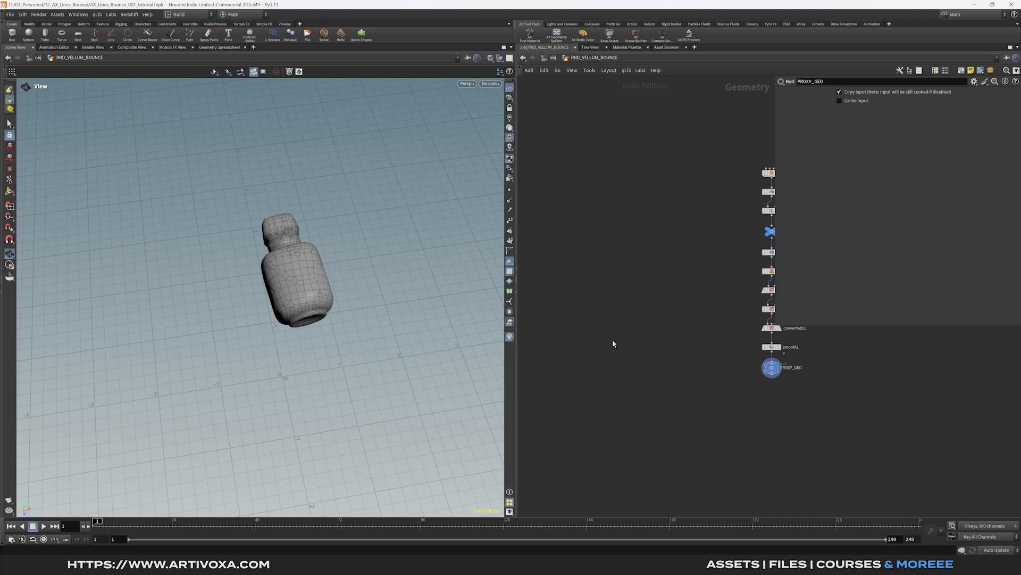
- Add and display a separate Box node beside the bottle chain, with the PROXY_GEO geometry shown as a template
{"action": "key", "text": "Tab"}
{"action": "type", "text": "box"}
{"action": "key", "text": "Return"}
{"action": "left_click", "coordinate": [608, 347]}
{"action": "left_click", "coordinate": [615, 346]}
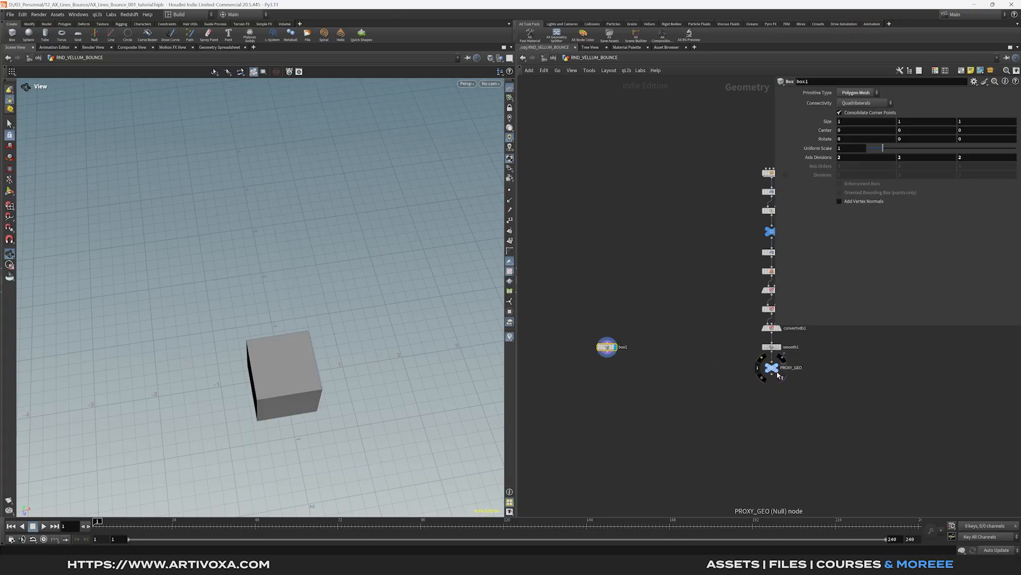
{"action": "left_click", "coordinate": [769, 366]}
{"action": "left_click_drag", "start_coordinate": [331, 371], "coordinate": [294, 363]}
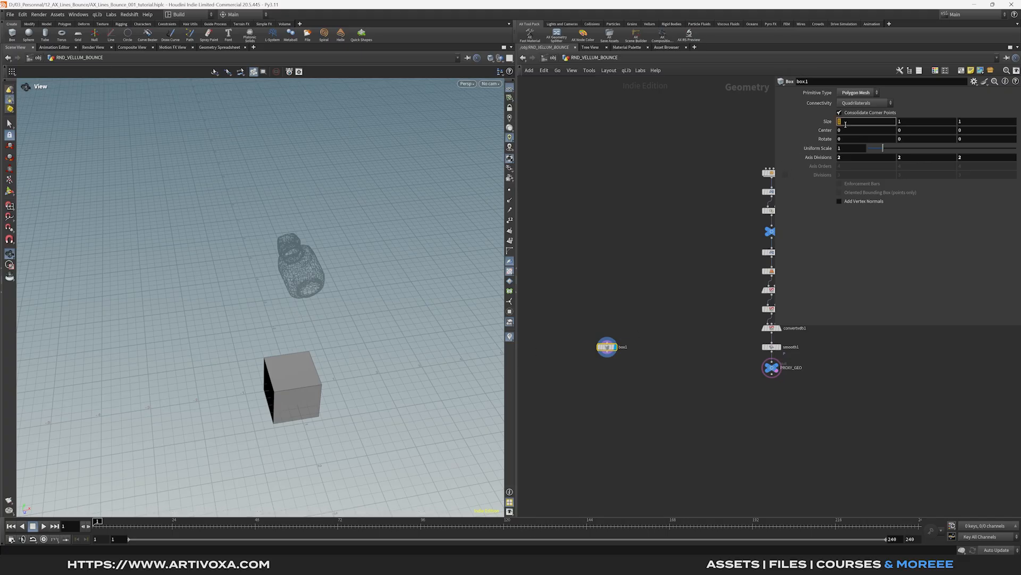
- Set the box size to 6 in X and 4 in Z
{"action": "type", "text": "6"}
{"action": "key", "text": "Return"}
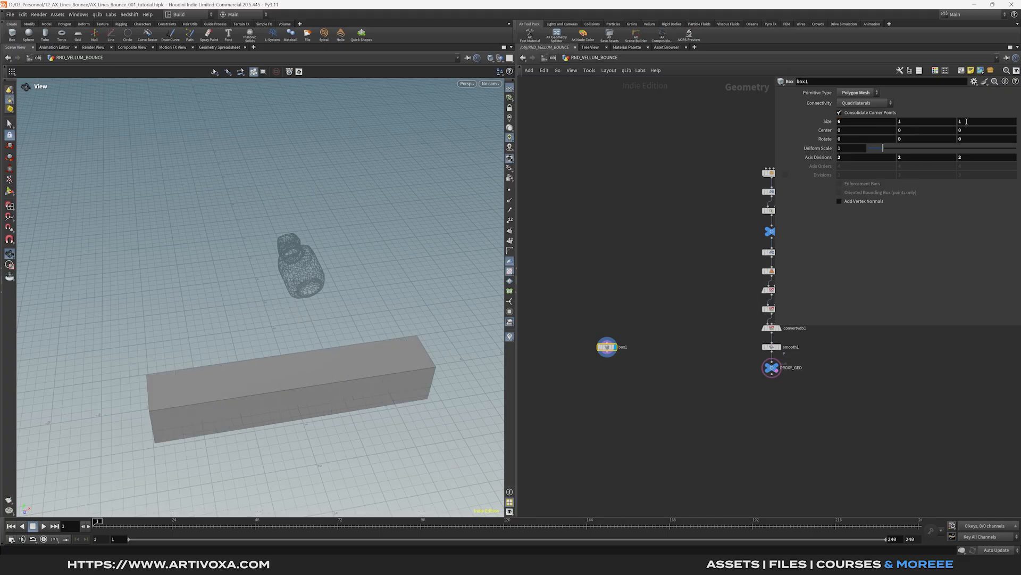
{"action": "type", "text": "4"}
{"action": "key", "text": "Return"}
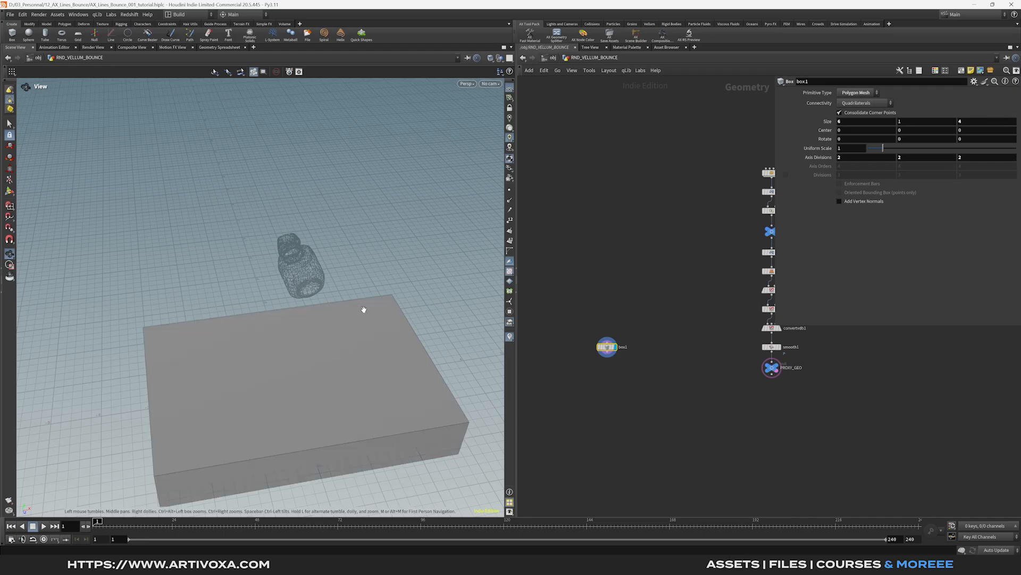
{"action": "left_click_drag", "start_coordinate": [360, 303], "coordinate": [362, 336]}
{"action": "left_click_drag", "start_coordinate": [503, 322], "coordinate": [342, 326]}
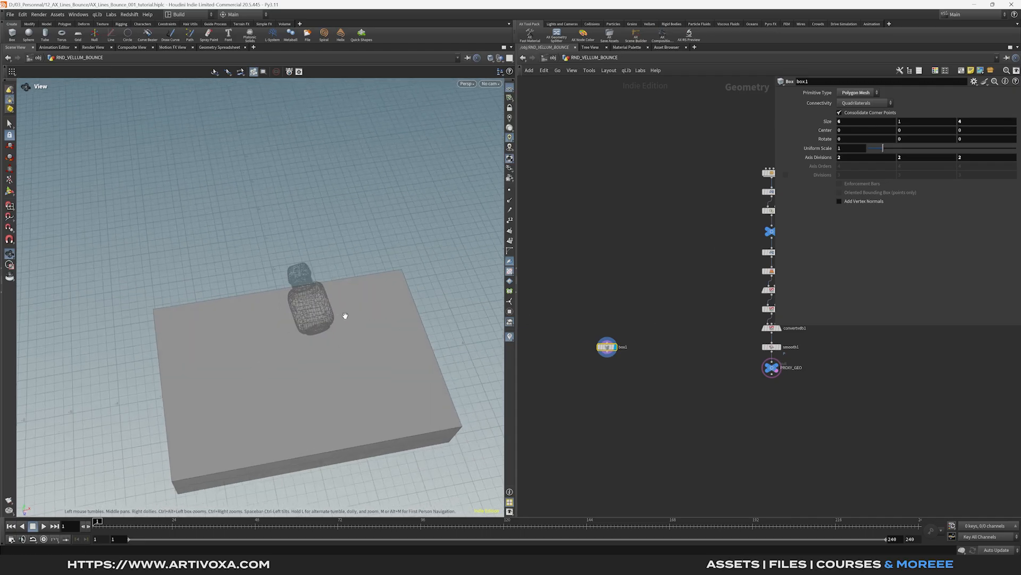
- Add and display a Match Size node below the box, with Justify Y set to Min
{"action": "middle_click_drag", "start_coordinate": [612, 378], "coordinate": [615, 361]}
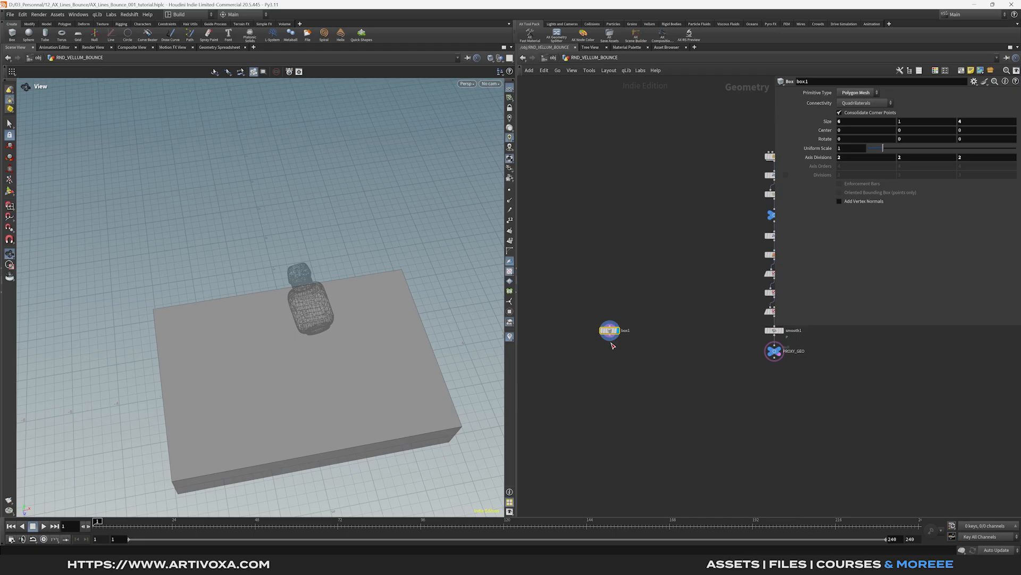
{"action": "key", "text": "Tab"}
{"action": "type", "text": "match s"}
{"action": "key", "text": "Return"}
{"action": "left_click", "coordinate": [610, 350]}
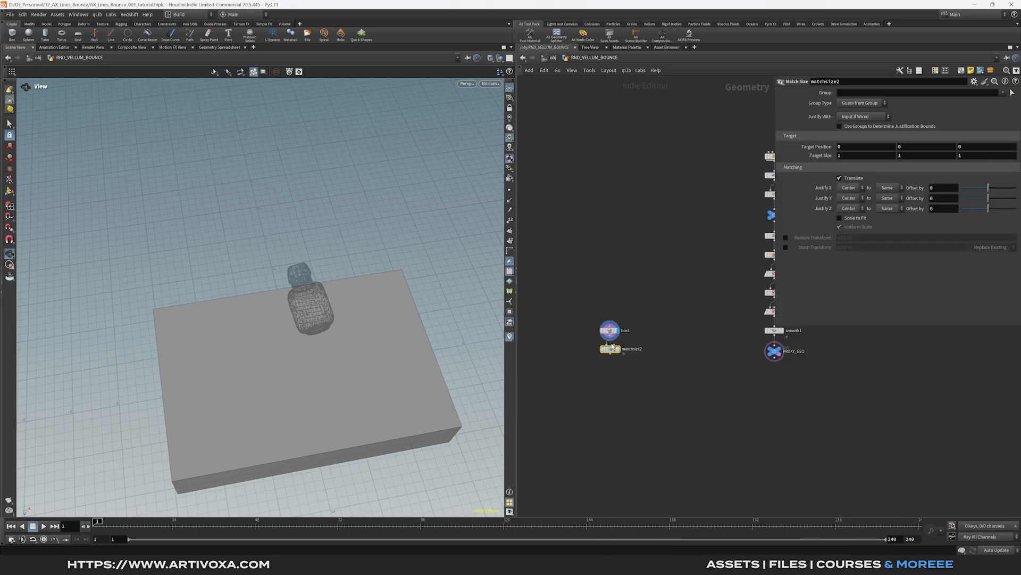
{"action": "left_click", "coordinate": [620, 356]}
{"action": "left_click", "coordinate": [849, 198]}
{"action": "left_click", "coordinate": [849, 216]}
{"action": "left_click_drag", "start_coordinate": [319, 266], "coordinate": [349, 248]}
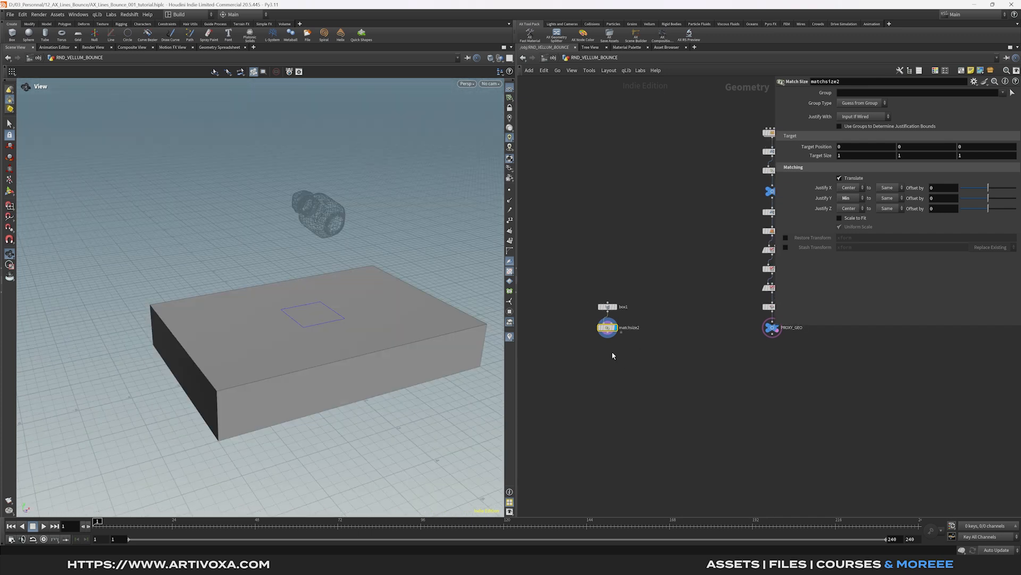
{"action": "left_click_drag", "start_coordinate": [351, 338], "coordinate": [319, 323]}
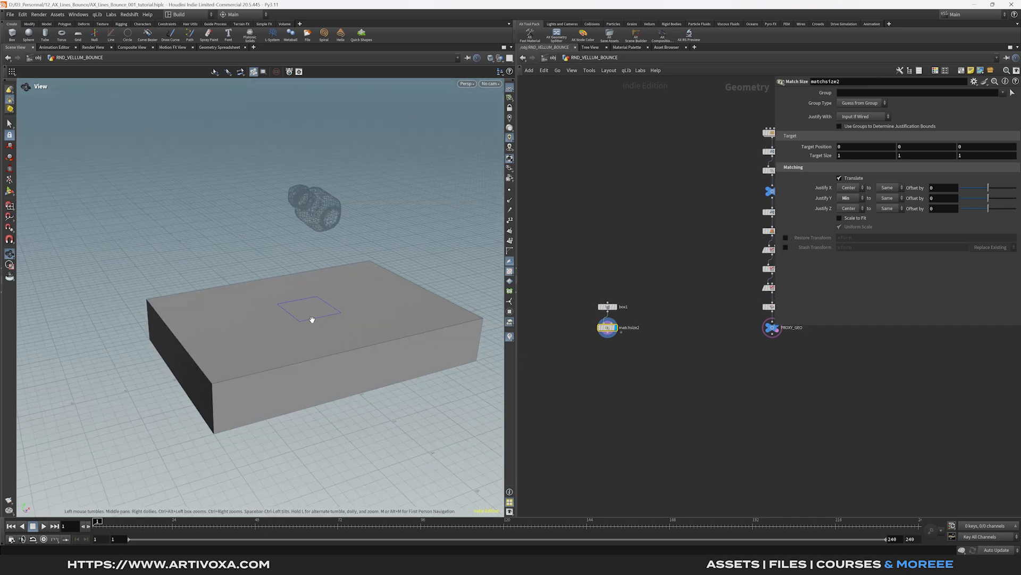
- Add and display a Vellum Configure Grain node below the box's Match Size, with Create Points from Volume enabled
{"action": "key", "text": "Tab"}
{"action": "type", "text": "vellum co"}
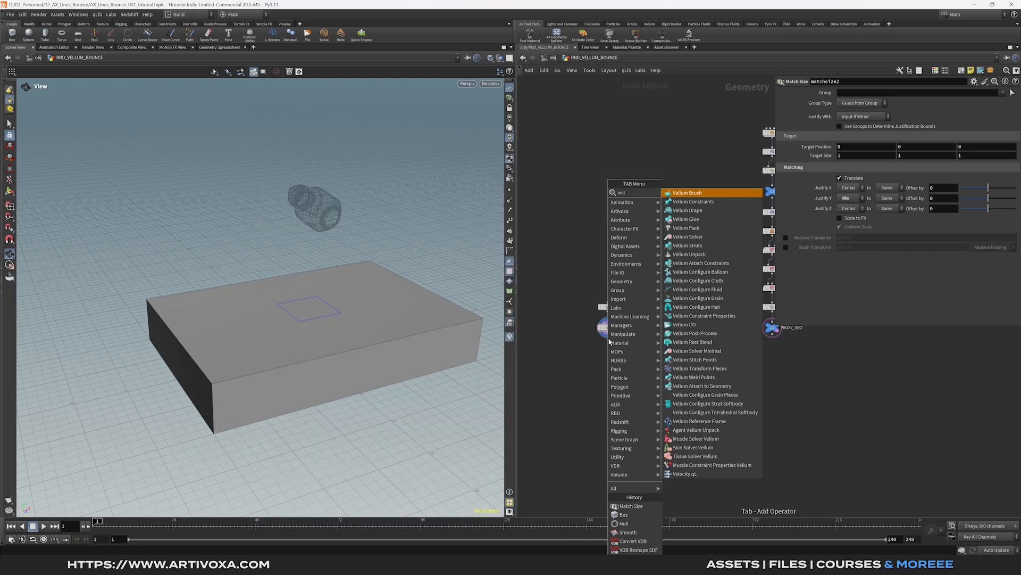
{"action": "left_click", "coordinate": [698, 236]}
{"action": "left_click", "coordinate": [609, 350]}
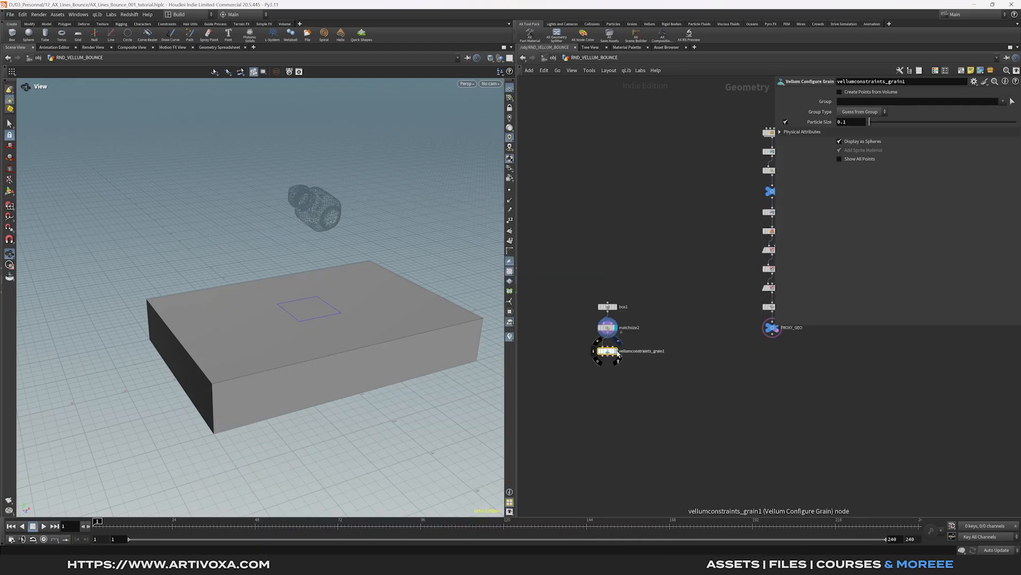
{"action": "left_click", "coordinate": [616, 352]}
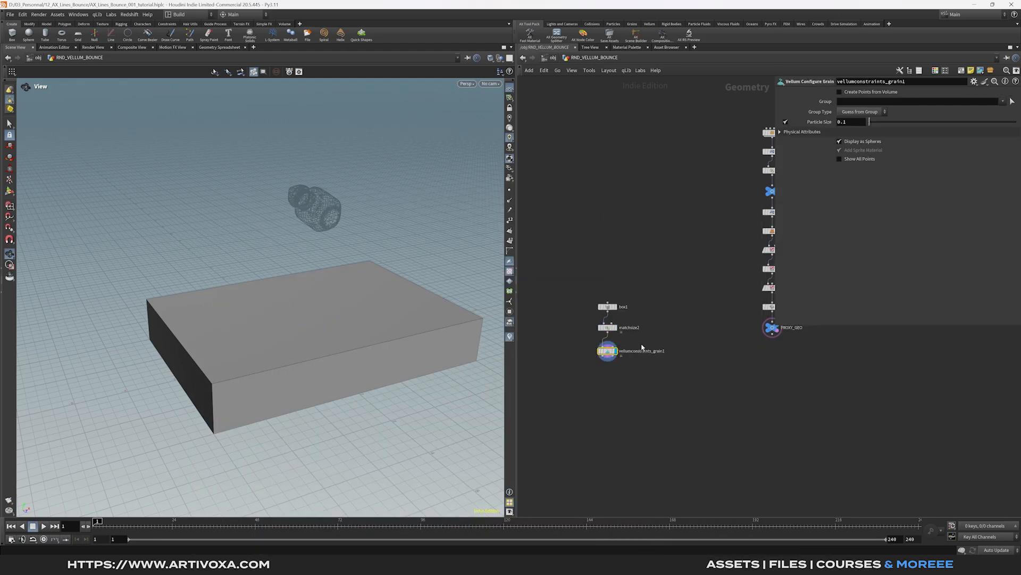
{"action": "left_click", "coordinate": [840, 92]}
{"action": "left_click_drag", "start_coordinate": [286, 339], "coordinate": [303, 306]}
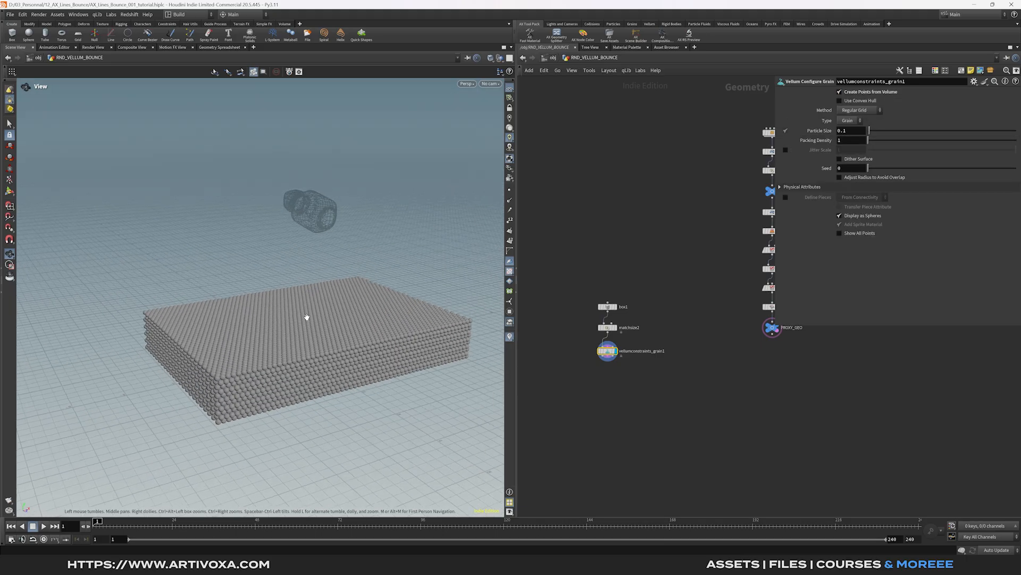
- Set the grain Particle Size to 0.05
{"action": "double_click", "coordinate": [851, 130]}
{"action": "type", "text": "0.05"}
{"action": "scroll", "coordinate": [227, 380], "scroll_direction": "up", "scroll_amount": 2}
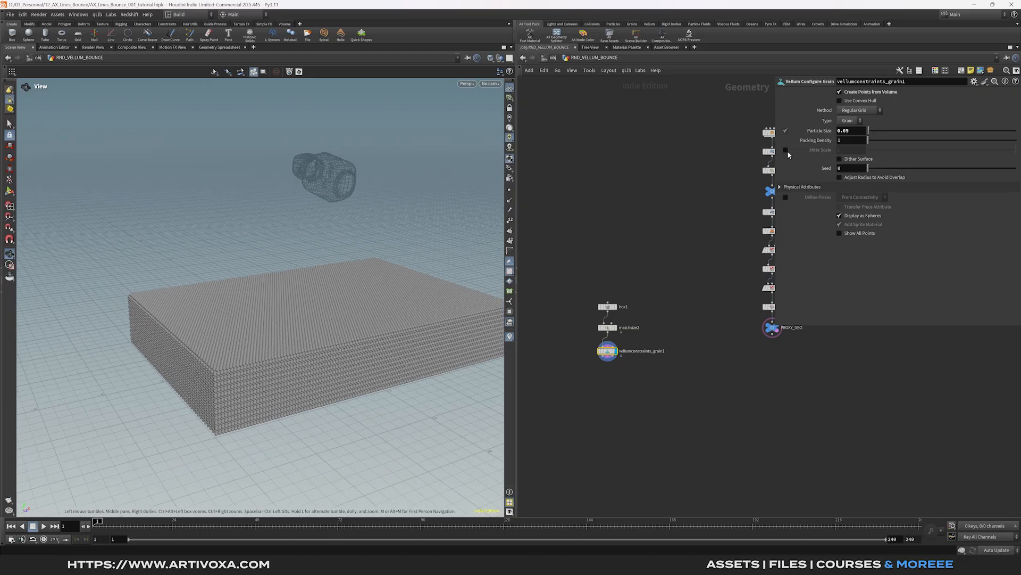
{"action": "scroll", "coordinate": [248, 361], "scroll_direction": "up", "scroll_amount": 2}
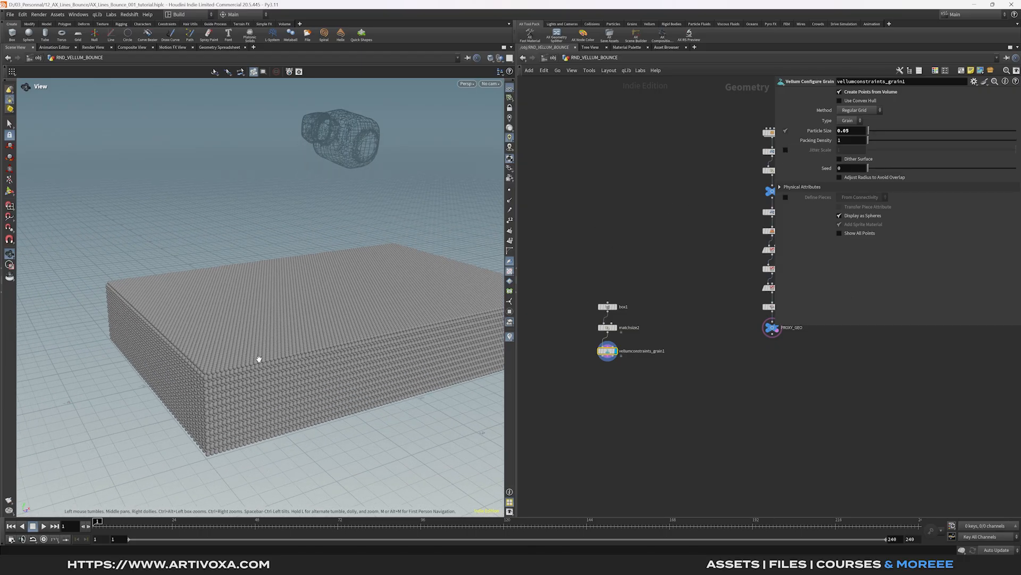
{"action": "left_click_drag", "start_coordinate": [276, 358], "coordinate": [290, 347]}
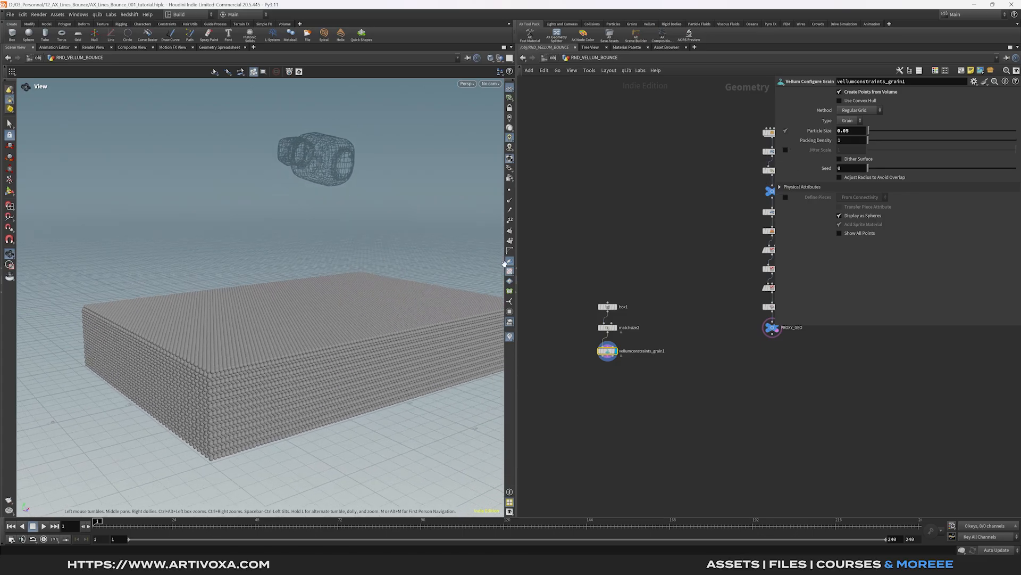
- Enable the grain Jitter Scale at 1 and turn on Adjust Radius to Avoid Overlap
{"action": "left_click", "coordinate": [785, 151]}
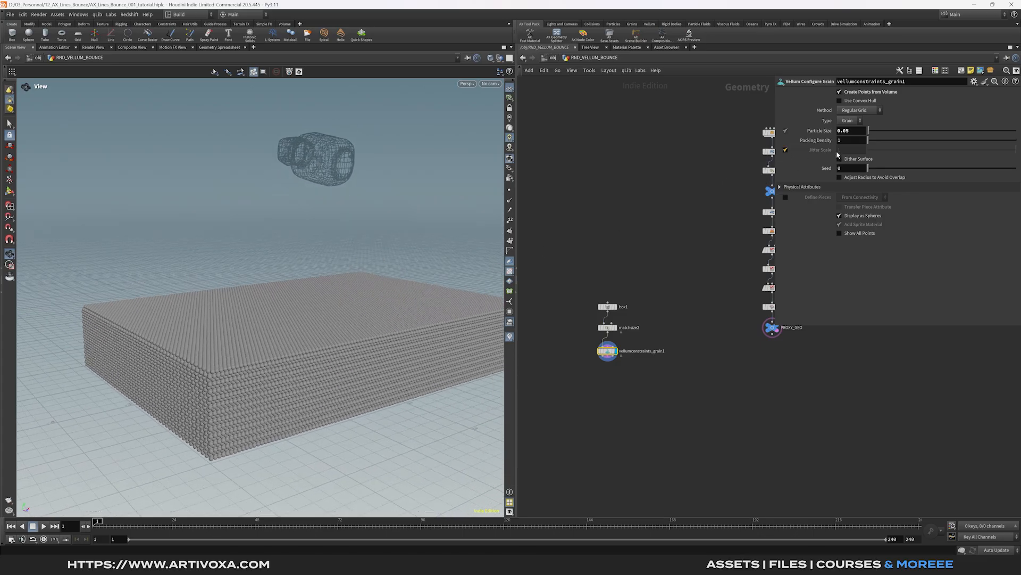
{"action": "mouse_move", "coordinate": [269, 327]}
{"action": "left_mouse_down"}
{"action": "mouse_move", "coordinate": [297, 303]}
{"action": "mouse_move", "coordinate": [280, 331]}
{"action": "left_mouse_up"}
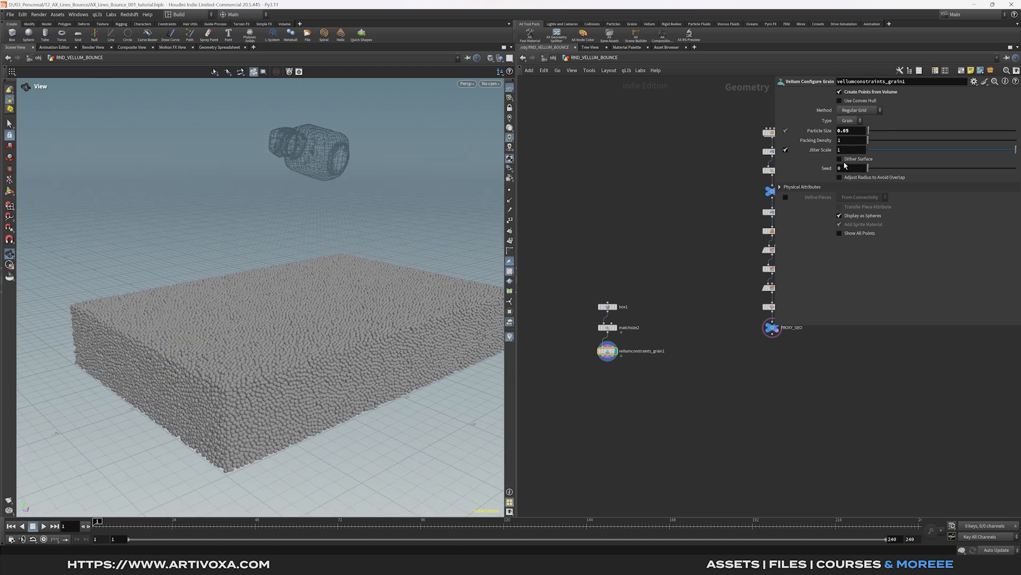
{"action": "left_click", "coordinate": [840, 177]}
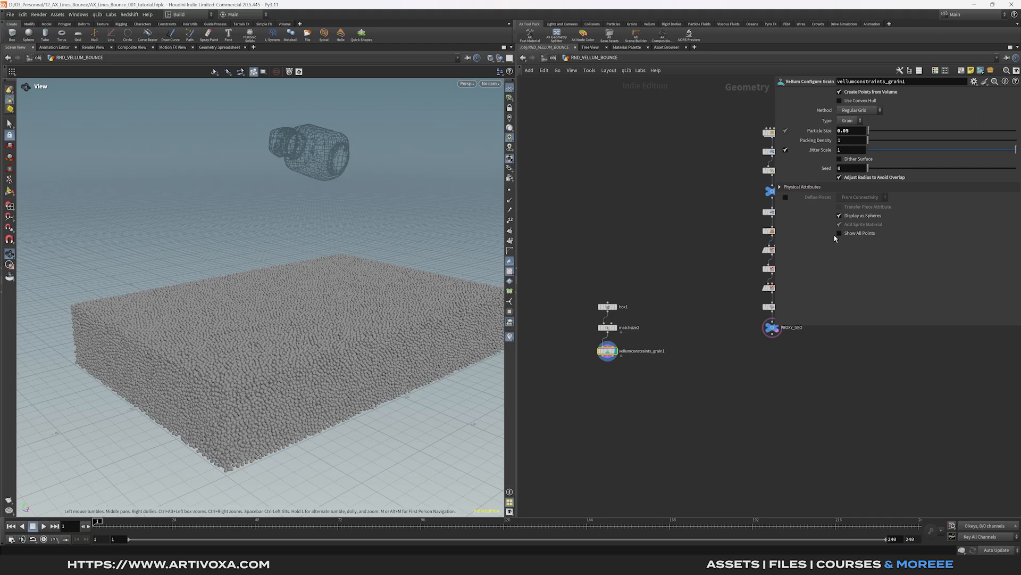
{"action": "key", "text": "l"}
- Expand the grain node's Physical Attributes and look over its settings and the grain volume
{"action": "left_click", "coordinate": [781, 187]}
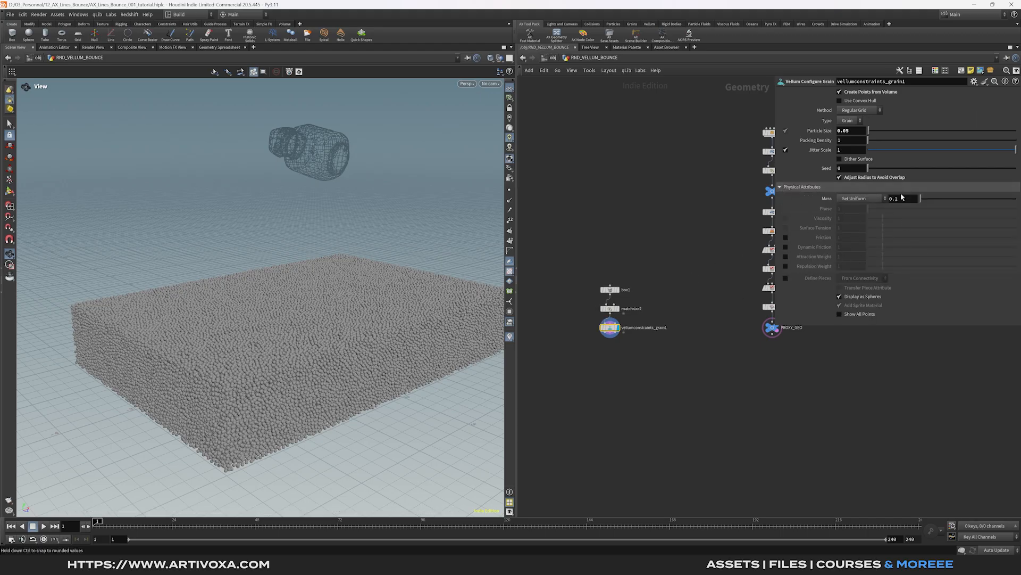
{"action": "middle_click_drag", "start_coordinate": [685, 371], "coordinate": [716, 349]}
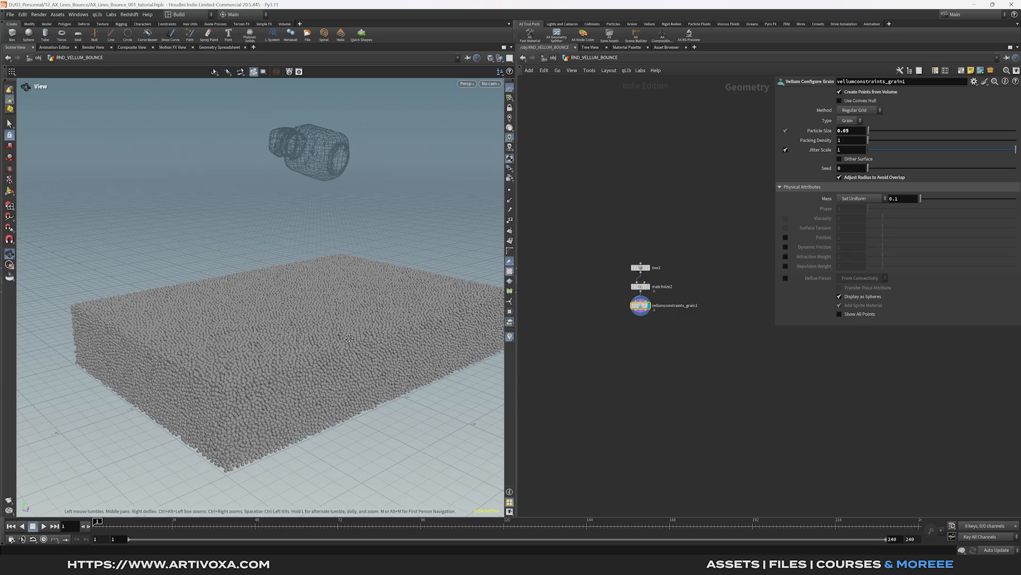
{"action": "left_click_drag", "start_coordinate": [368, 360], "coordinate": [328, 320]}
{"action": "middle_click_drag", "start_coordinate": [629, 341], "coordinate": [620, 345]}
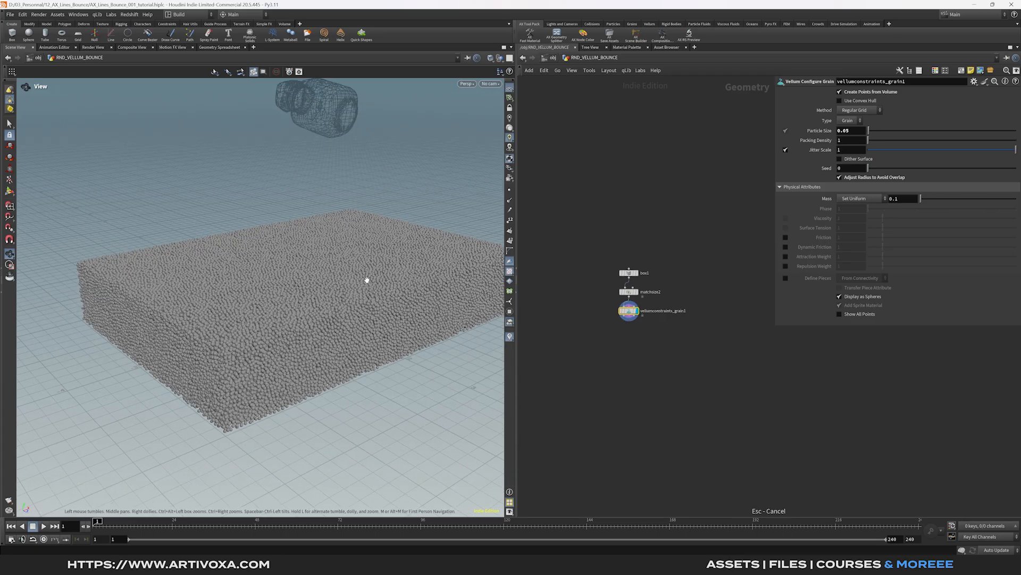
- Add and display a Vellum Constraints node below the grain configuration node, with its Constraint Type set to Glue
{"action": "key", "text": "Tab"}
{"action": "type", "text": "ver"}
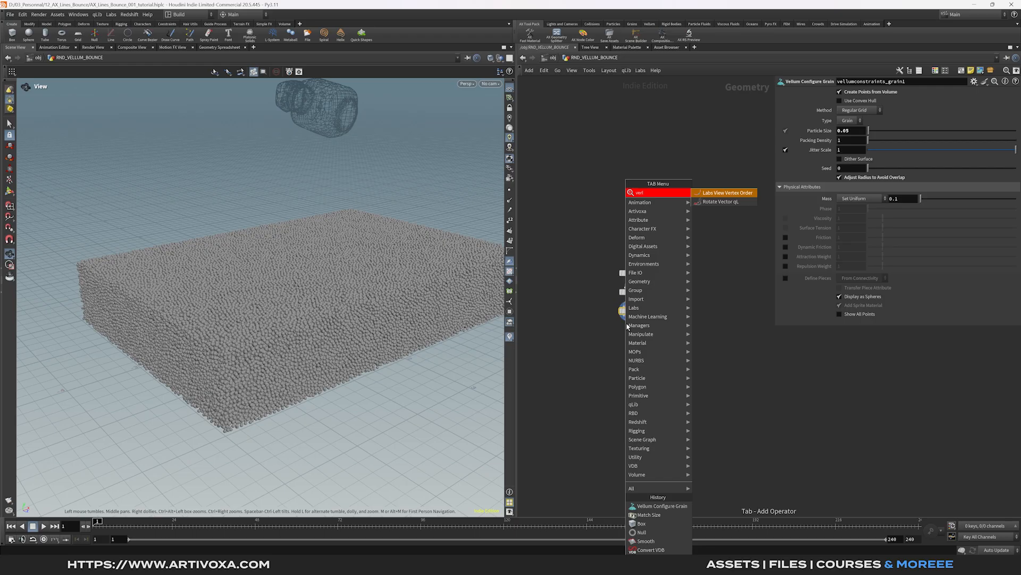
{"action": "key", "text": "BackSpace"}
{"action": "key", "text": "BackSpace"}
{"action": "key", "text": "BackSpace"}
{"action": "key", "text": "BackSpace"}
{"action": "type", "text": "velc"}
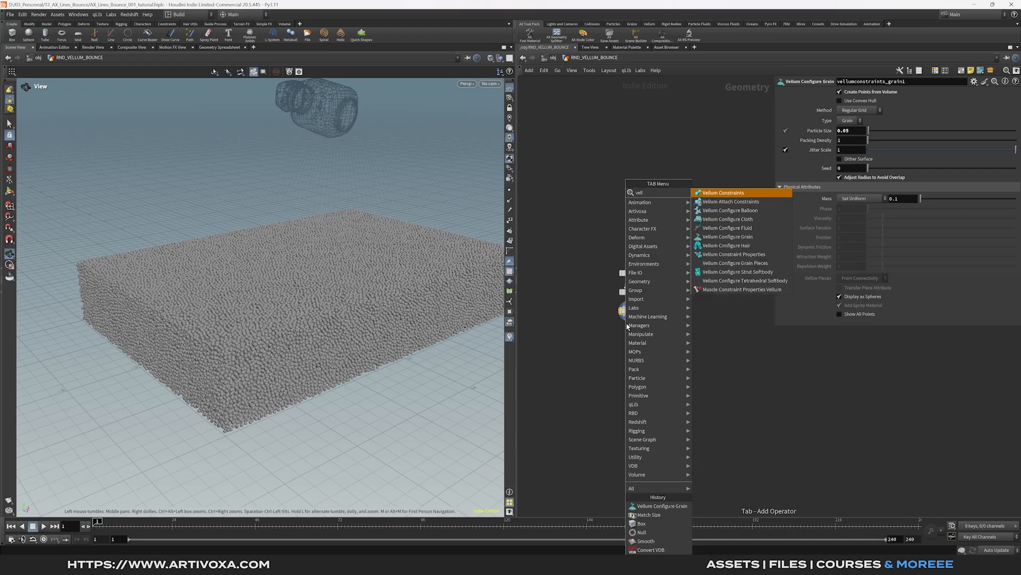
{"action": "key", "text": "Return"}
{"action": "key", "text": "Return"}
{"action": "left_click", "coordinate": [631, 334]}
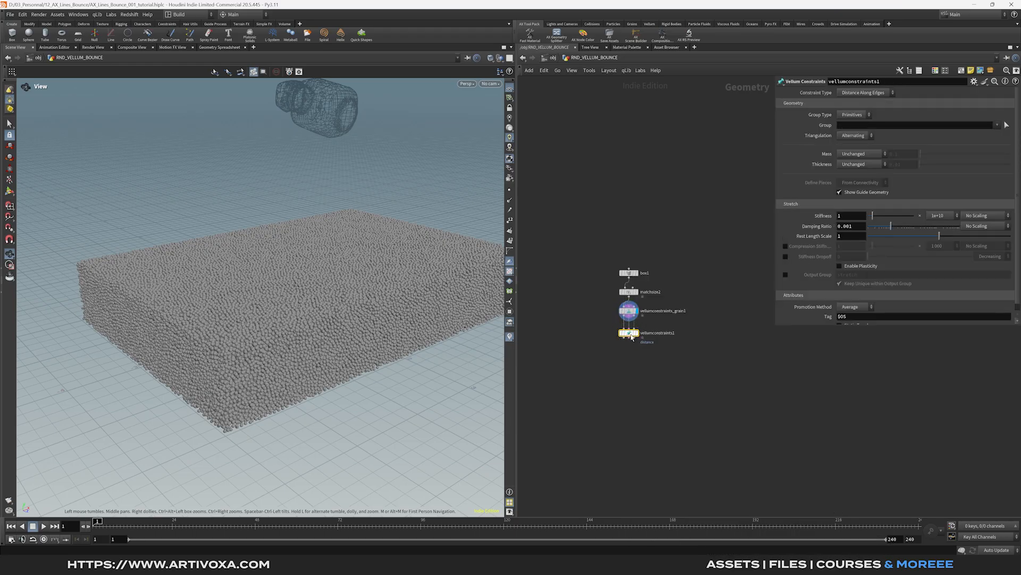
{"action": "left_click", "coordinate": [883, 93]}
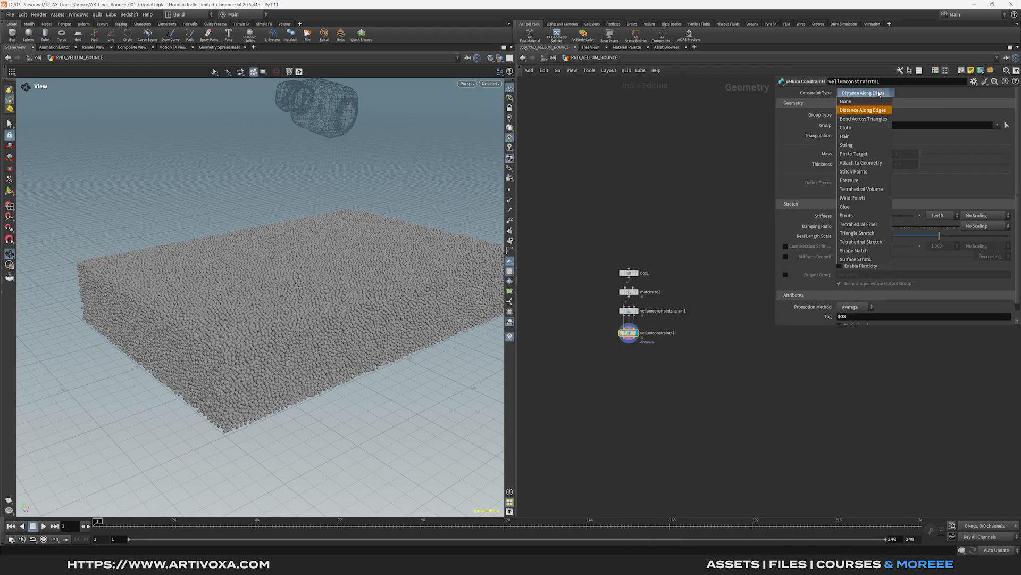
{"action": "left_click", "coordinate": [846, 206]}
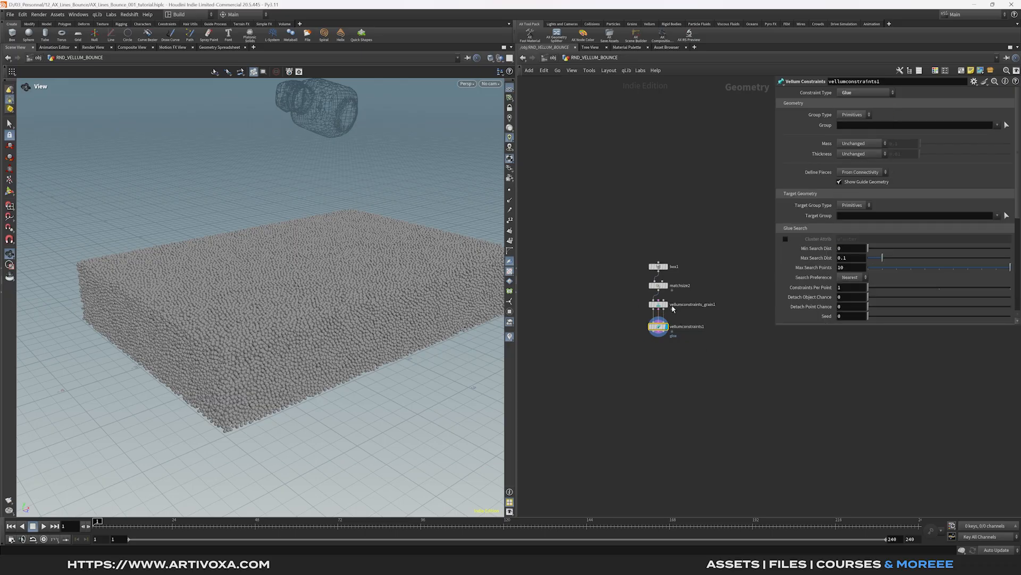
- Add a Null named VIZ on the glue node's constraint output and display it to inspect the constraints
{"action": "left_click", "coordinate": [654, 331]}
{"action": "key", "text": "Tab"}
{"action": "type", "text": "nu"}
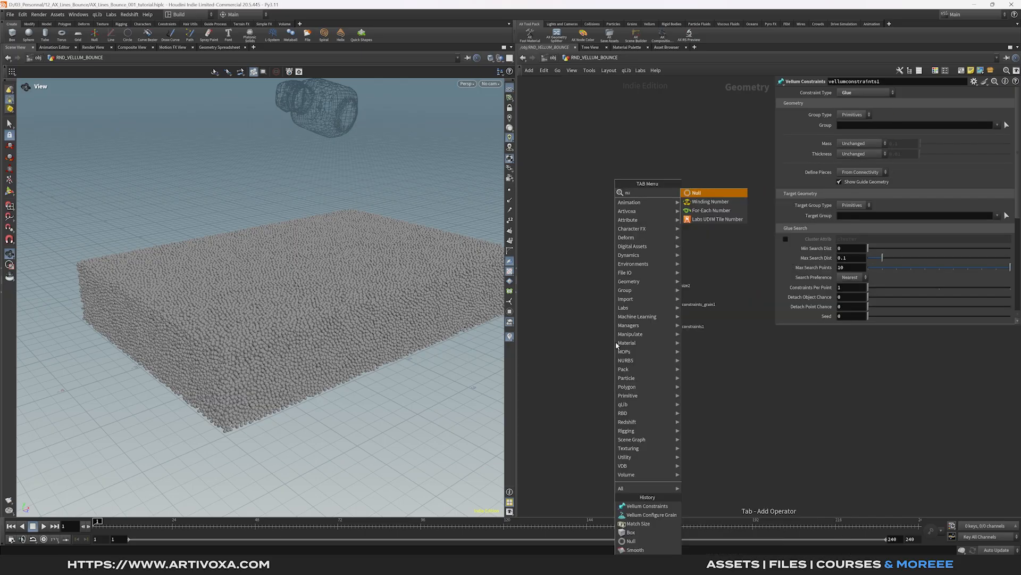
{"action": "key", "text": "Return"}
{"action": "left_click", "coordinate": [617, 345]}
{"action": "left_click_drag", "start_coordinate": [617, 344], "coordinate": [612, 349]}
{"action": "double_click", "coordinate": [621, 346]}
{"action": "type", "text": "Ve"}
{"action": "key", "text": "Return"}
{"action": "left_click_drag", "start_coordinate": [610, 346], "coordinate": [606, 348]}
{"action": "left_click", "coordinate": [613, 348]}
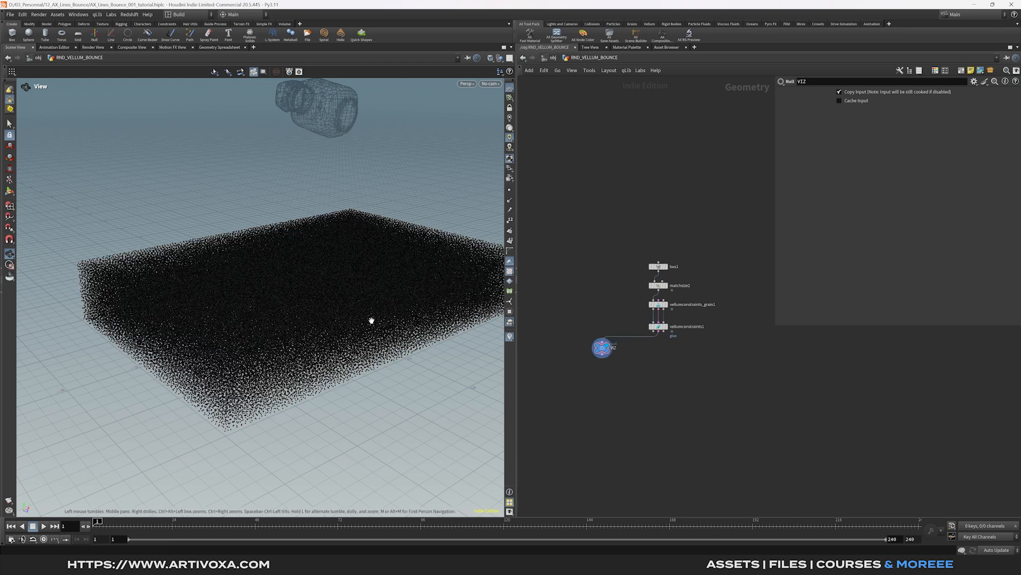
{"action": "scroll", "coordinate": [268, 296], "scroll_direction": "up", "scroll_amount": 8}
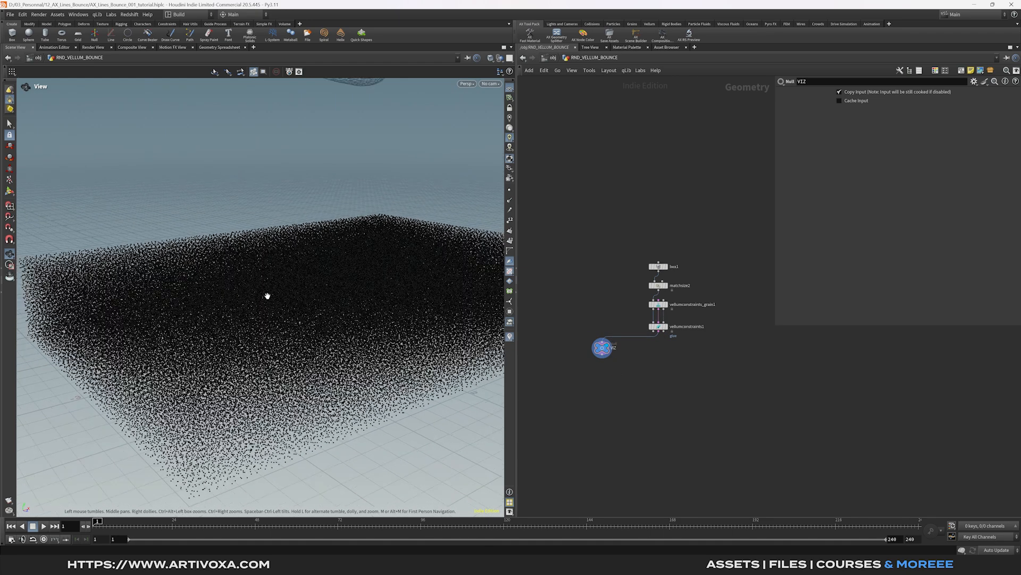
- Set both the Group Type and the Target Group Type of the glue constraints to Points
{"action": "left_click", "coordinate": [658, 326]}
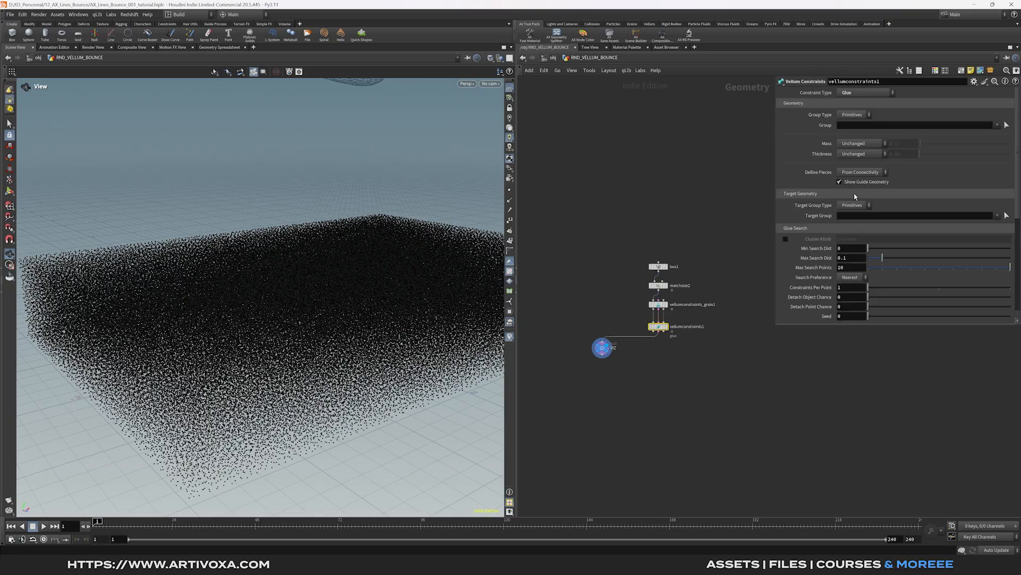
{"action": "left_click", "coordinate": [851, 116]}
{"action": "left_click", "coordinate": [853, 133]}
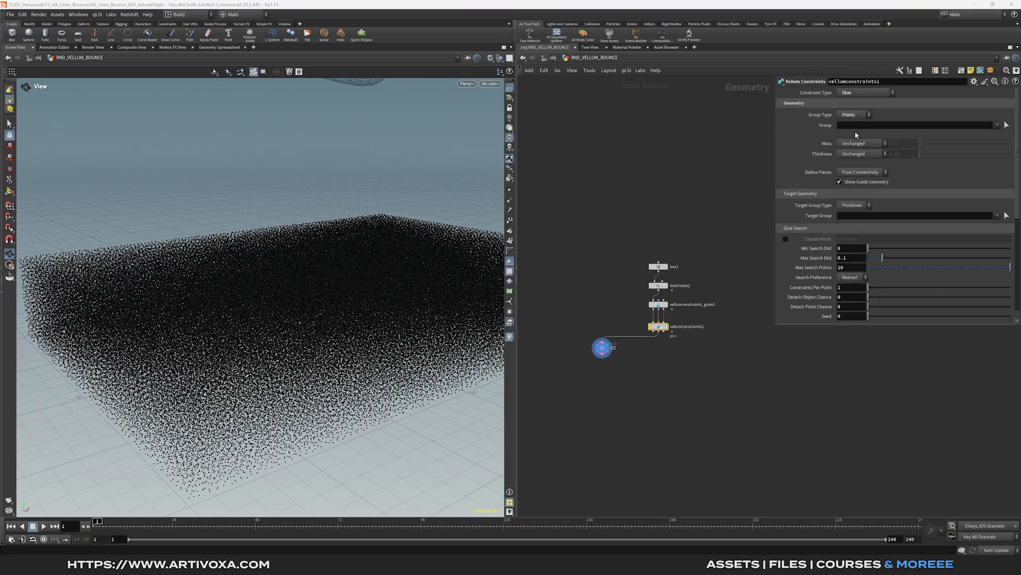
{"action": "left_click", "coordinate": [851, 206]}
{"action": "left_click", "coordinate": [853, 222]}
- Change the viewport background's Color Scheme to Dark
{"action": "scroll", "coordinate": [288, 319], "scroll_direction": "up", "scroll_amount": 10}
{"action": "left_click_drag", "start_coordinate": [292, 322], "coordinate": [299, 238]}
{"action": "key", "text": "d"}
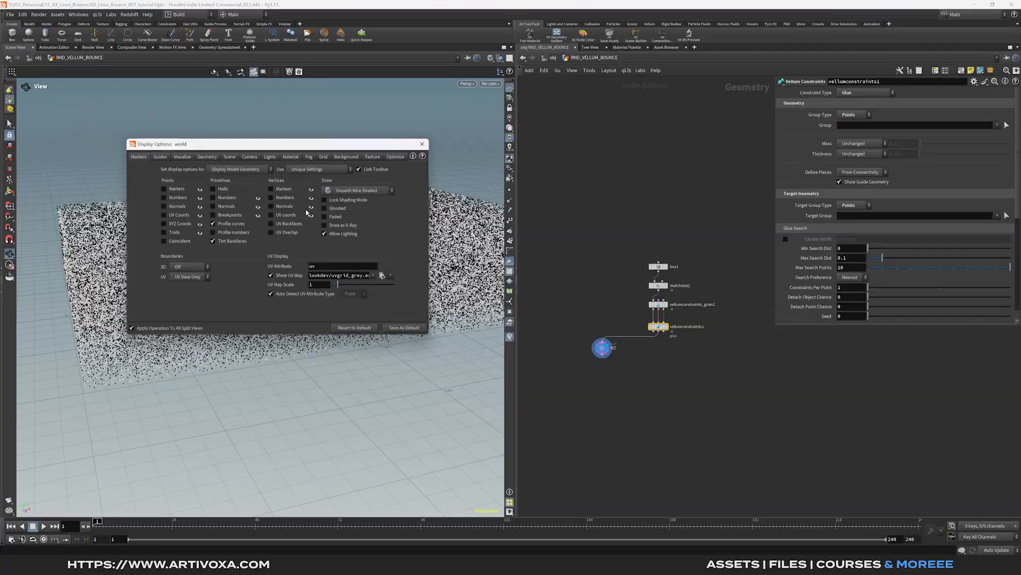
{"action": "left_click", "coordinate": [346, 156]}
{"action": "left_click", "coordinate": [188, 169]}
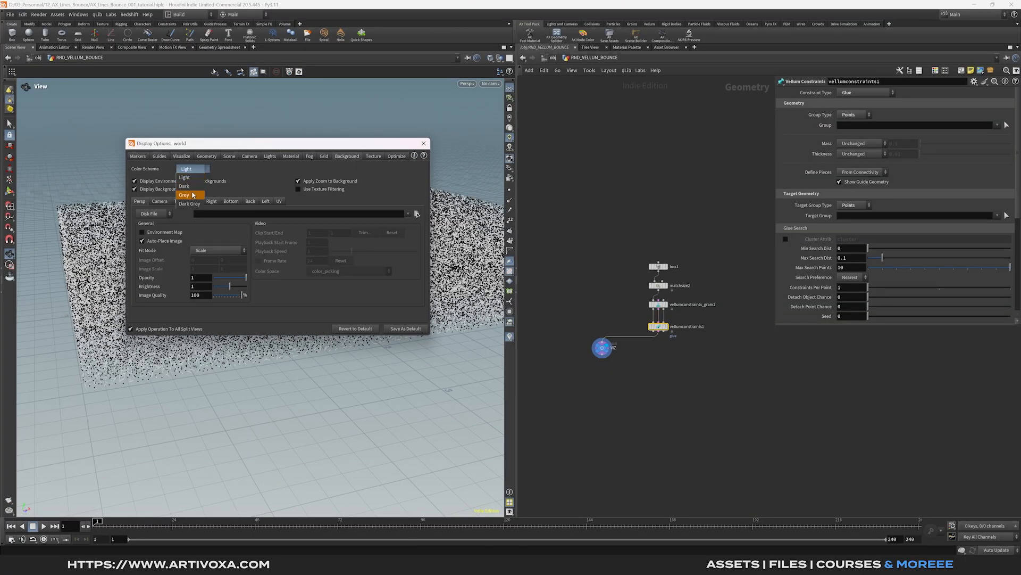
{"action": "left_click", "coordinate": [192, 183]}
{"action": "left_click", "coordinate": [423, 144]}
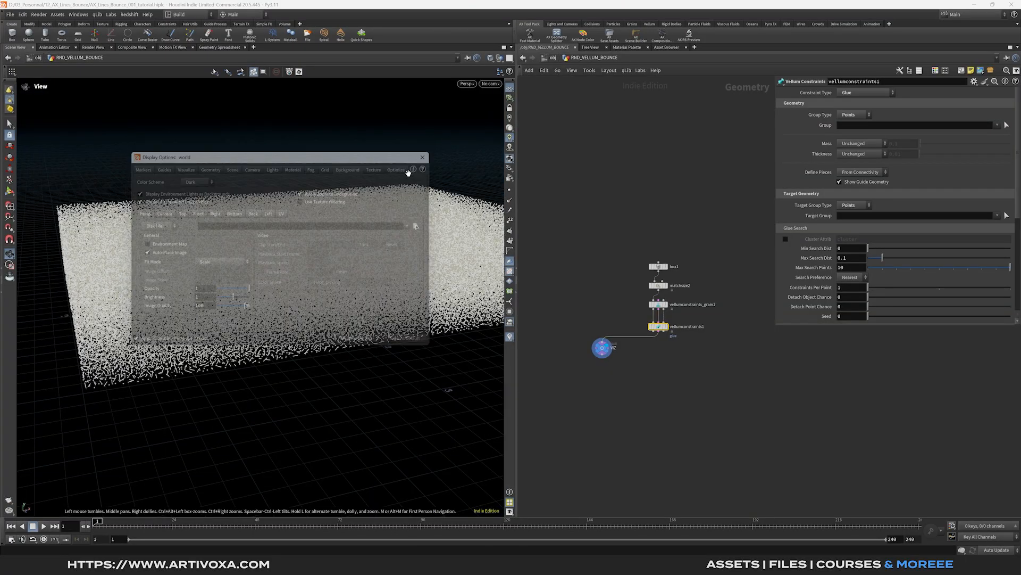
- Set the glue constraints' Constraints Per Point to 10
{"action": "scroll", "coordinate": [328, 258], "scroll_direction": "up", "scroll_amount": 4}
{"action": "left_click_drag", "start_coordinate": [321, 256], "coordinate": [299, 228]}
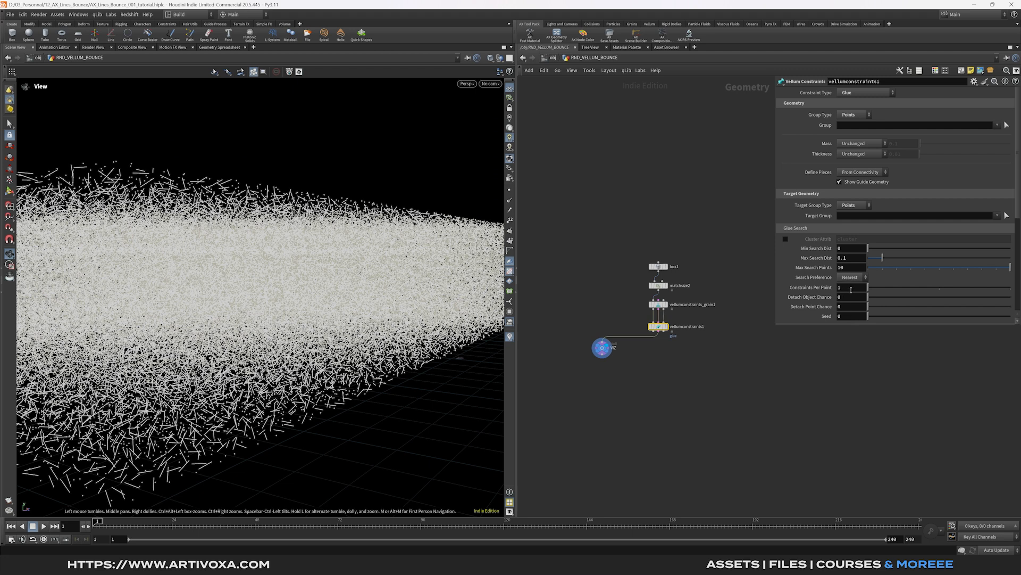
{"action": "type", "text": "0"}
{"action": "key", "text": "Return"}
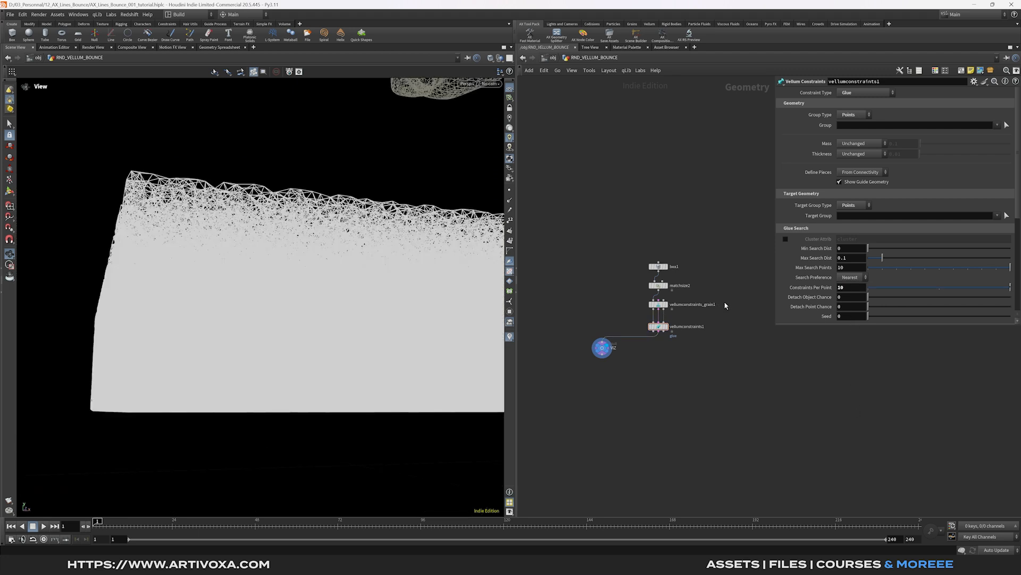
- Review the grain node's settings, the displayed glue constraints and the separate node branches of the box and the bottle proxy
{"action": "left_click", "coordinate": [692, 303]}
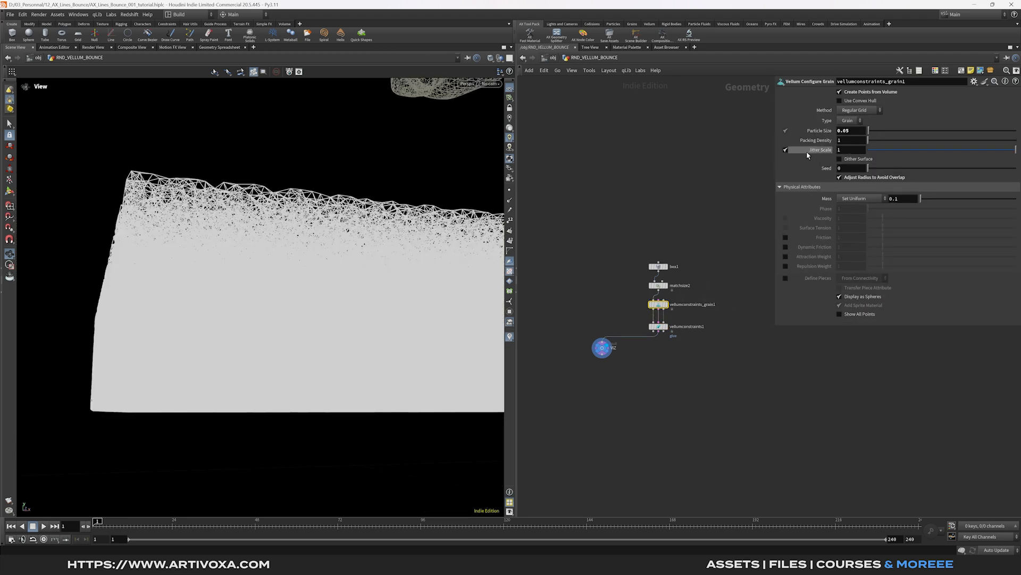
{"action": "mouse_move", "coordinate": [281, 196]}
{"action": "left_mouse_down"}
{"action": "mouse_move", "coordinate": [266, 282]}
{"action": "mouse_move", "coordinate": [284, 218]}
{"action": "mouse_move", "coordinate": [229, 205]}
{"action": "mouse_move", "coordinate": [219, 189]}
{"action": "mouse_move", "coordinate": [293, 183]}
{"action": "mouse_move", "coordinate": [285, 205]}
{"action": "mouse_move", "coordinate": [296, 204]}
{"action": "left_mouse_up"}
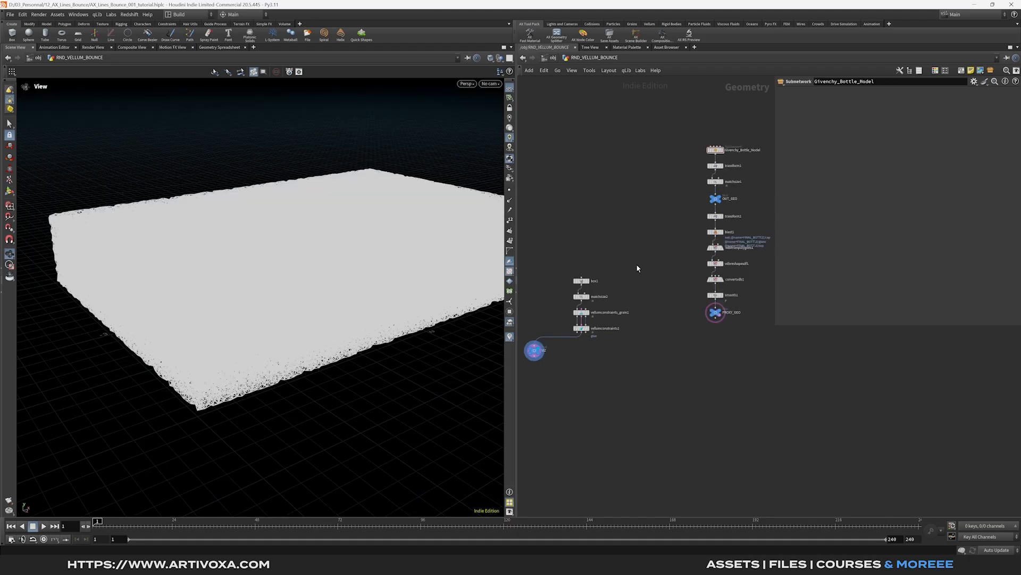
{"action": "left_click_drag", "start_coordinate": [638, 268], "coordinate": [531, 368]}
{"action": "left_click_drag", "start_coordinate": [685, 360], "coordinate": [760, 131]}
{"action": "left_click", "coordinate": [687, 236]}
{"action": "left_click_drag", "start_coordinate": [716, 308], "coordinate": [772, 132]}
{"action": "left_click", "coordinate": [673, 332]}
{"action": "left_click", "coordinate": [586, 334]}
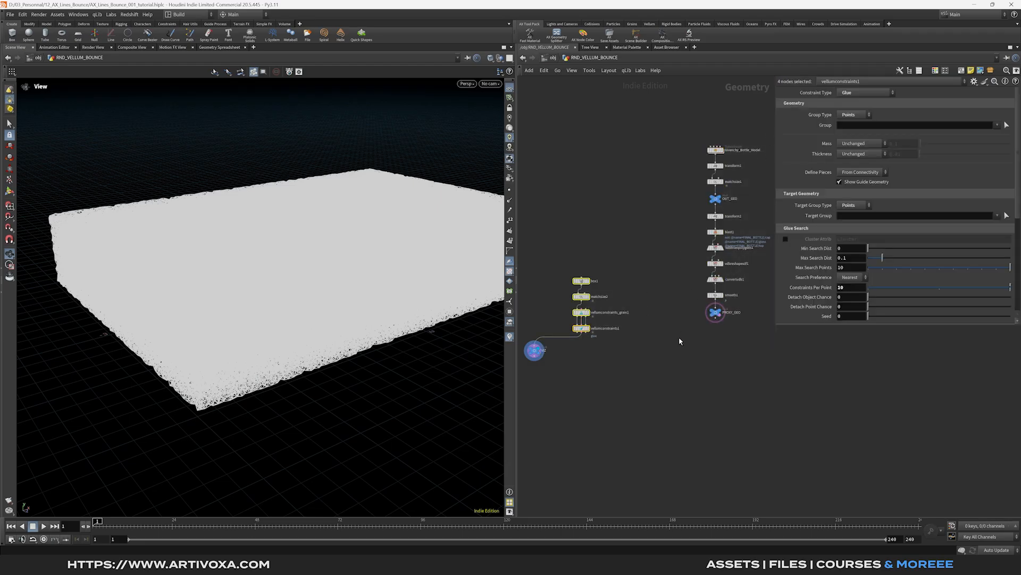
{"action": "scroll", "coordinate": [713, 336], "scroll_direction": "up", "scroll_amount": 1}
{"action": "scroll", "coordinate": [713, 337], "scroll_direction": "down", "scroll_amount": 1}
- Add and display a Vellum Constraints node below the bottle's proxy geometry null, with its Constraint Type set to Shape Match
{"action": "key", "text": "Tab"}
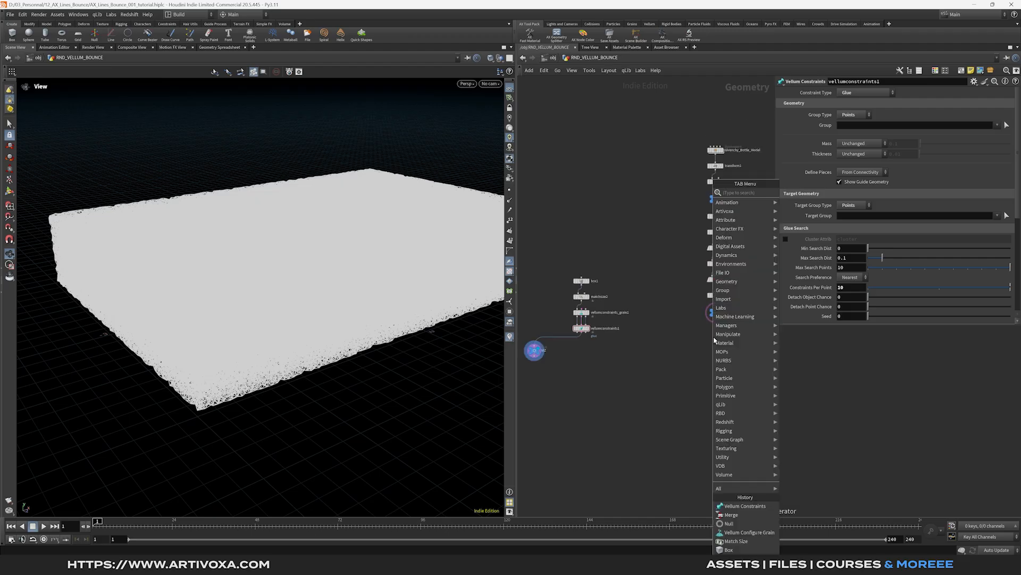
{"action": "type", "text": "vellum c"}
{"action": "key", "text": "Return"}
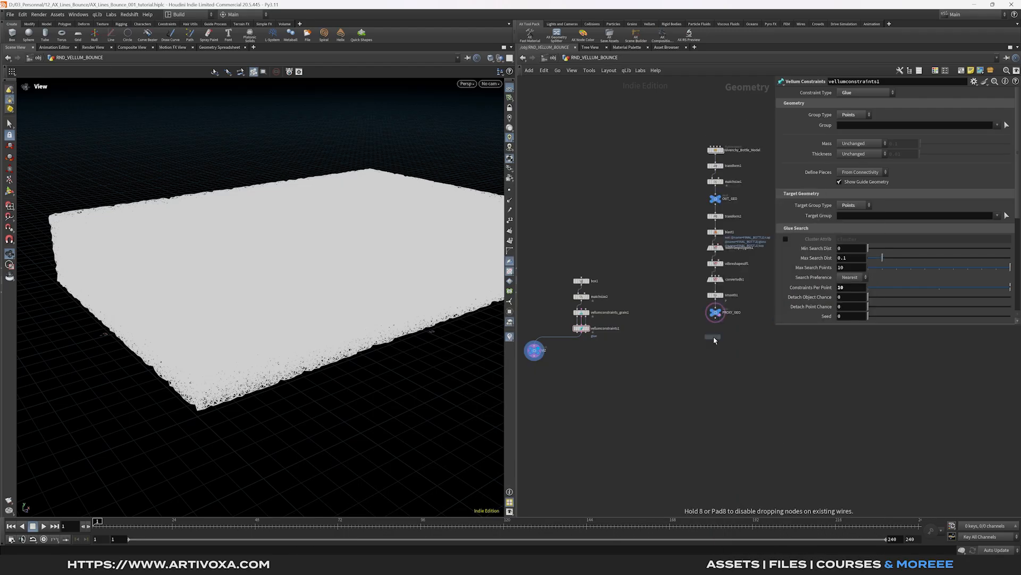
{"action": "left_click", "coordinate": [718, 329]}
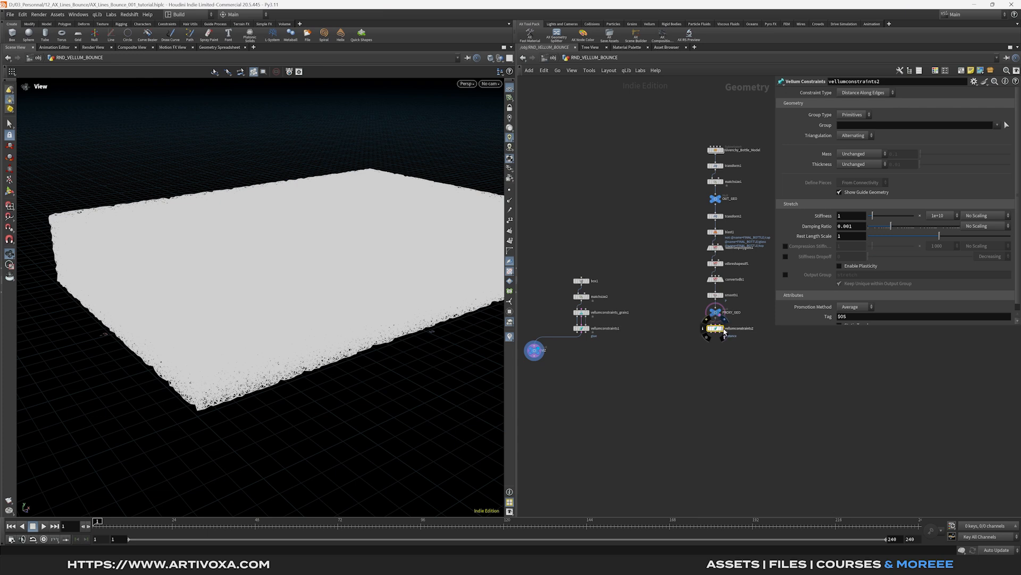
{"action": "left_click", "coordinate": [722, 328]}
{"action": "left_click", "coordinate": [862, 94]}
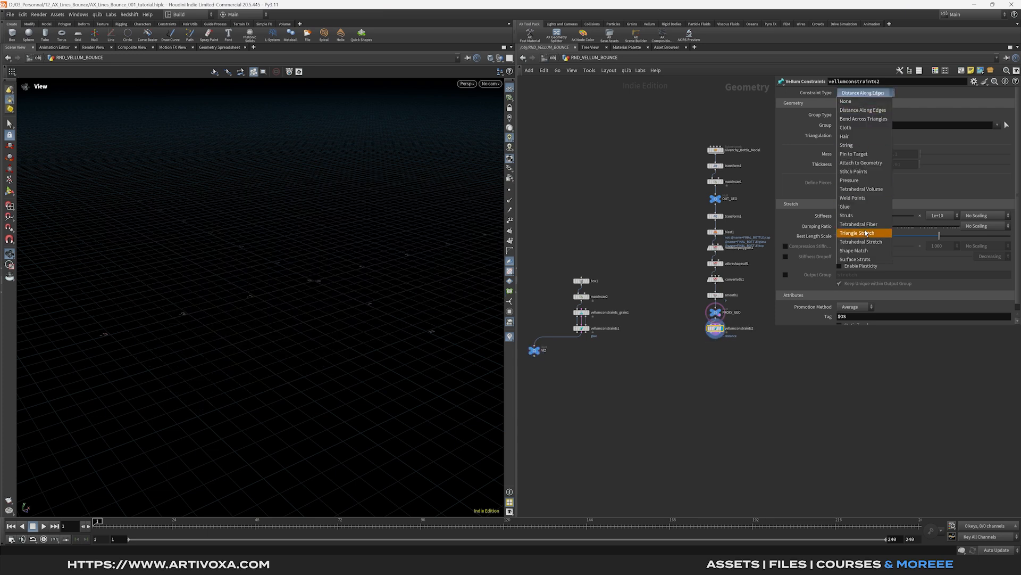
{"action": "left_click", "coordinate": [862, 251]}
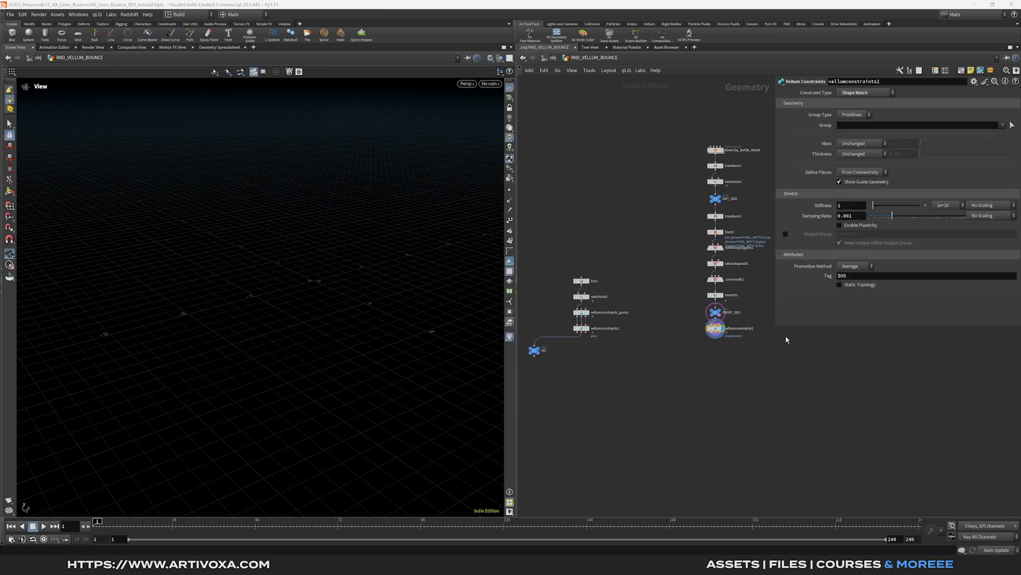
{"action": "left_click_drag", "start_coordinate": [690, 348], "coordinate": [754, 321]}
- Place three Merge nodes side by side below the grain and bottle branches
{"action": "middle_click_drag", "start_coordinate": [655, 359], "coordinate": [658, 355]}
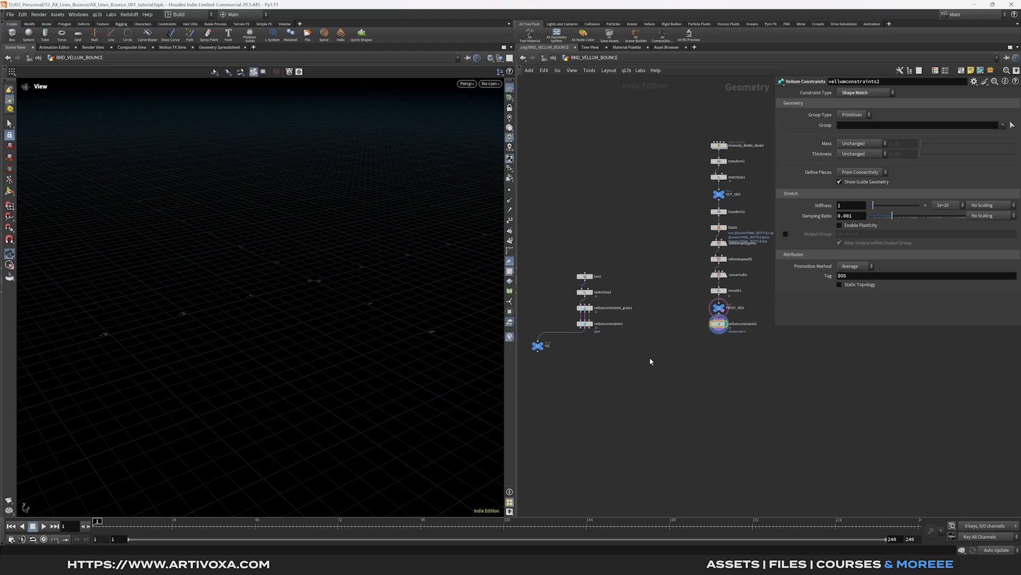
{"action": "key", "text": "Tab"}
{"action": "type", "text": "merge"}
{"action": "key", "text": "Return"}
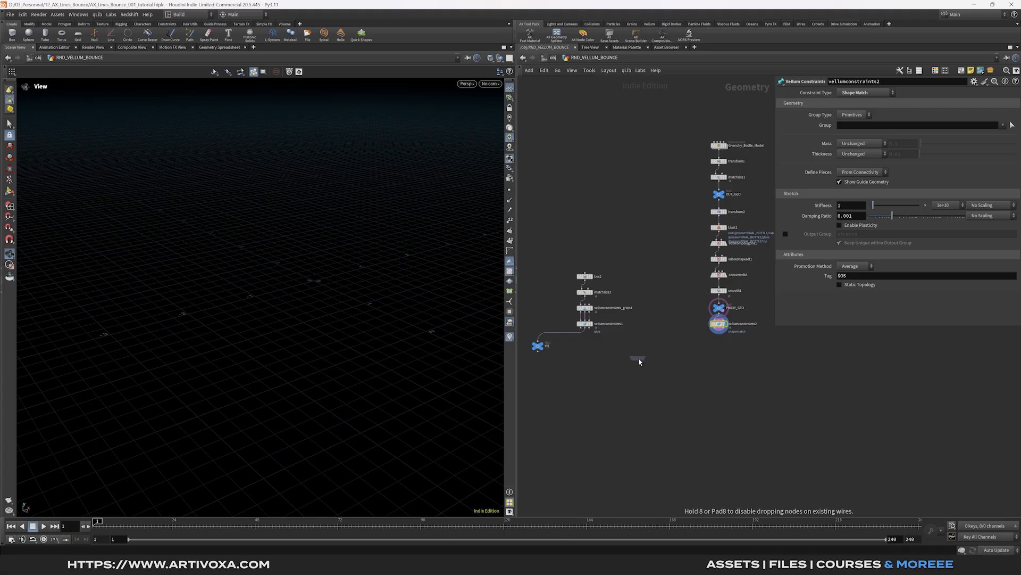
{"action": "left_click", "coordinate": [638, 359], "text": "shift"}
{"action": "left_click", "coordinate": [675, 358], "text": "shift"}
{"action": "left_click", "coordinate": [706, 360]}
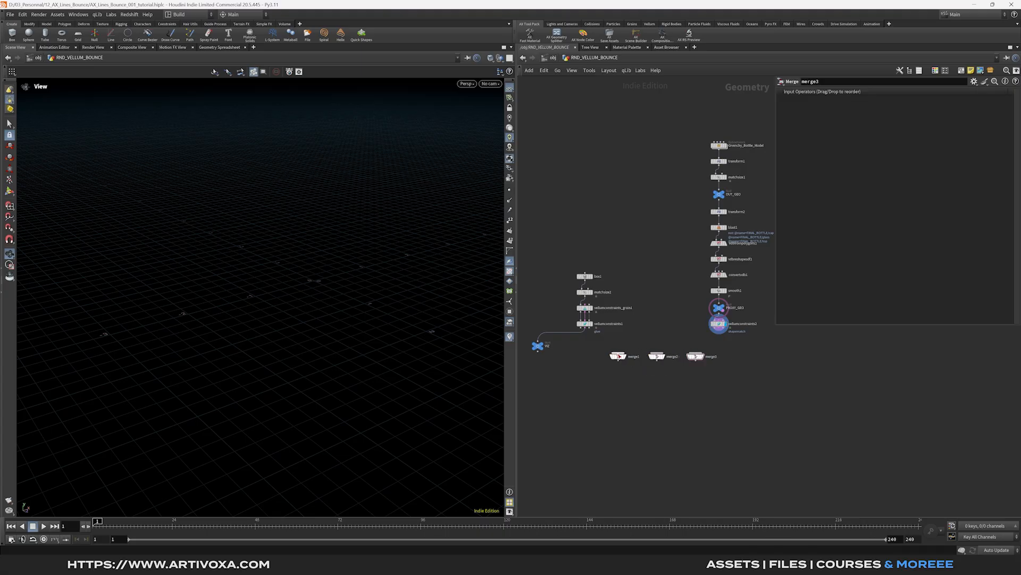
- Rename the three Merge nodes as GEO, CON and COL
{"action": "scroll", "coordinate": [671, 357], "scroll_direction": "up", "scroll_amount": 3}
{"action": "double_click", "coordinate": [644, 359]}
{"action": "type", "text": "GEO"}
{"action": "double_click", "coordinate": [698, 359]}
{"action": "type", "text": "CON"}
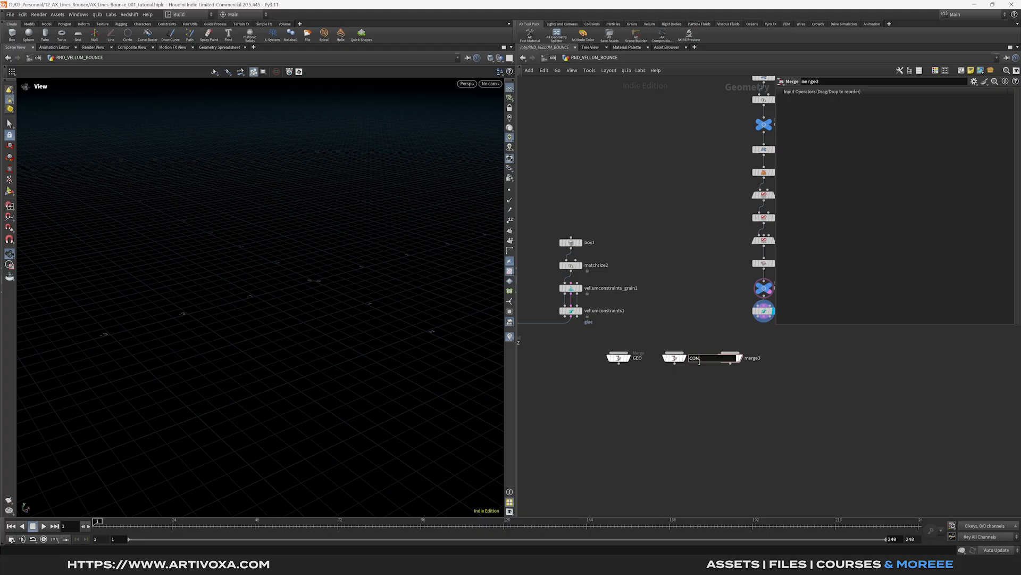
{"action": "double_click", "coordinate": [754, 359]}
{"action": "type", "text": "CO"}
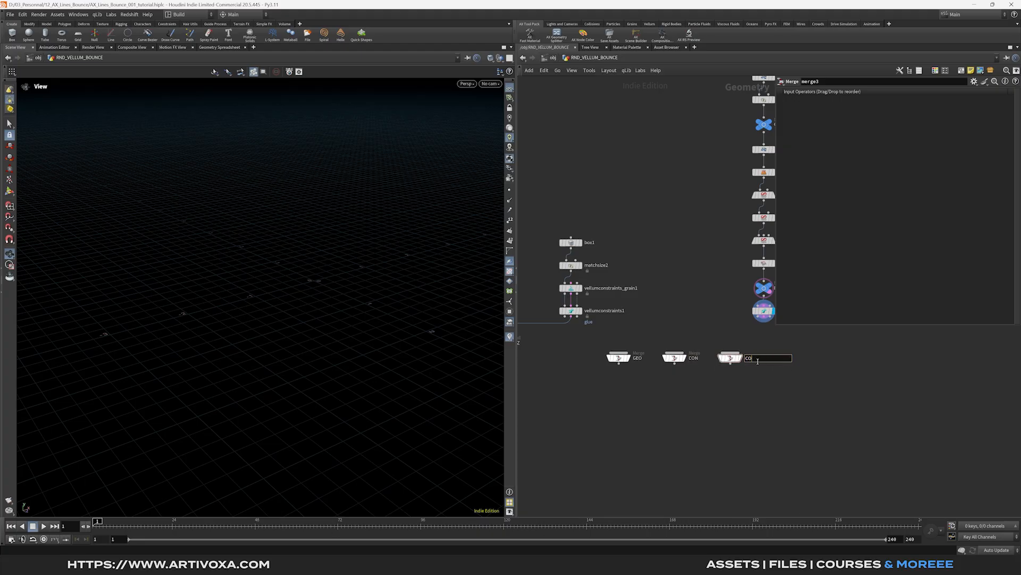
{"action": "type", "text": "L"}
{"action": "key", "text": "Return"}
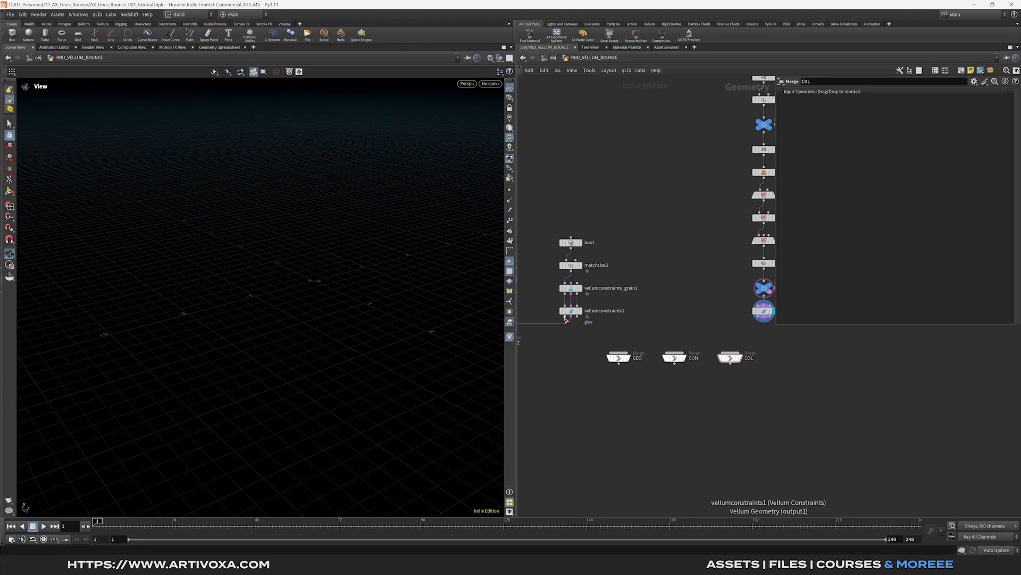
- Wire the geometry, constraint and collision outputs of both Vellum Constraints nodes into the GEO, CON and COL merges respectively
{"action": "left_click_drag", "start_coordinate": [566, 317], "coordinate": [618, 351]}
{"action": "left_click_drag", "start_coordinate": [764, 321], "coordinate": [629, 359]}
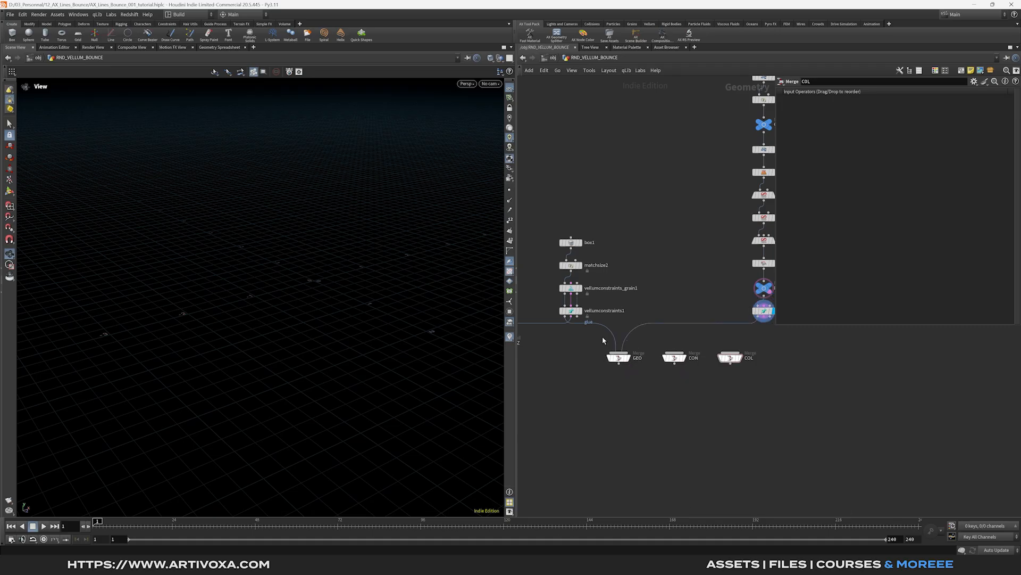
{"action": "left_click_drag", "start_coordinate": [572, 320], "coordinate": [687, 349]}
{"action": "left_click_drag", "start_coordinate": [584, 323], "coordinate": [742, 355]}
- Add a Vellum Solver below the merges and connect GEO, CON and COL to its three inputs
{"action": "middle_click_drag", "start_coordinate": [662, 394], "coordinate": [653, 365]}
{"action": "key", "text": "Tab"}
{"action": "type", "text": "v"}
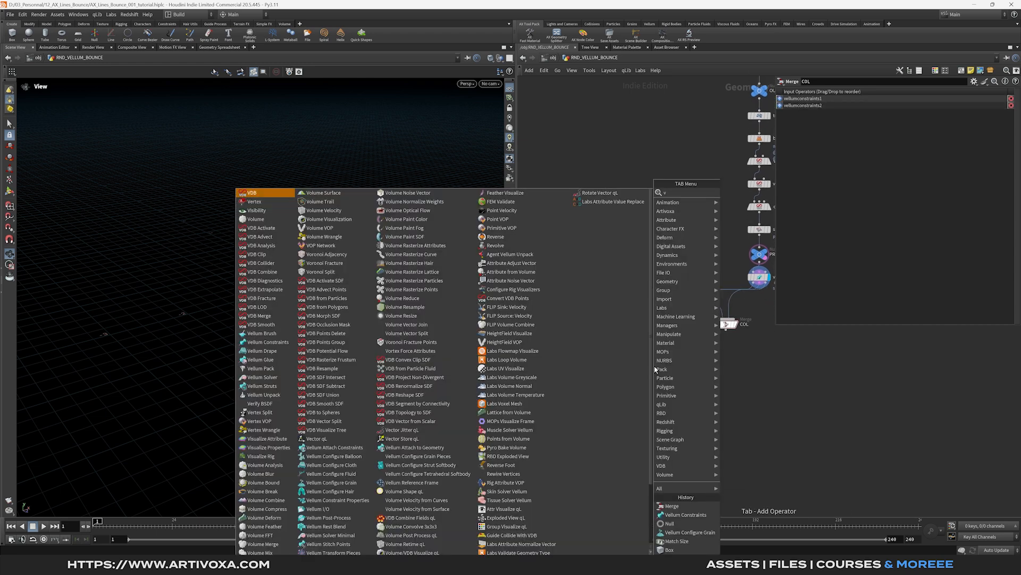
{"action": "type", "text": "elu"}
{"action": "key", "text": "BackSpace"}
{"action": "key", "text": "BackSpace"}
{"action": "type", "text": "s"}
{"action": "key", "text": "Return"}
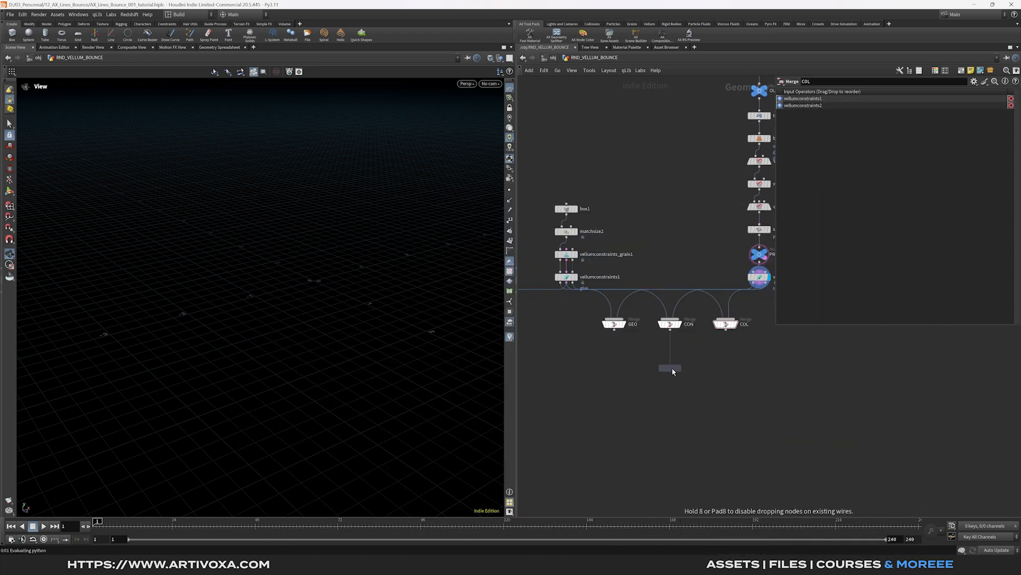
{"action": "left_click", "coordinate": [672, 369]}
{"action": "left_click_drag", "start_coordinate": [615, 331], "coordinate": [671, 361]}
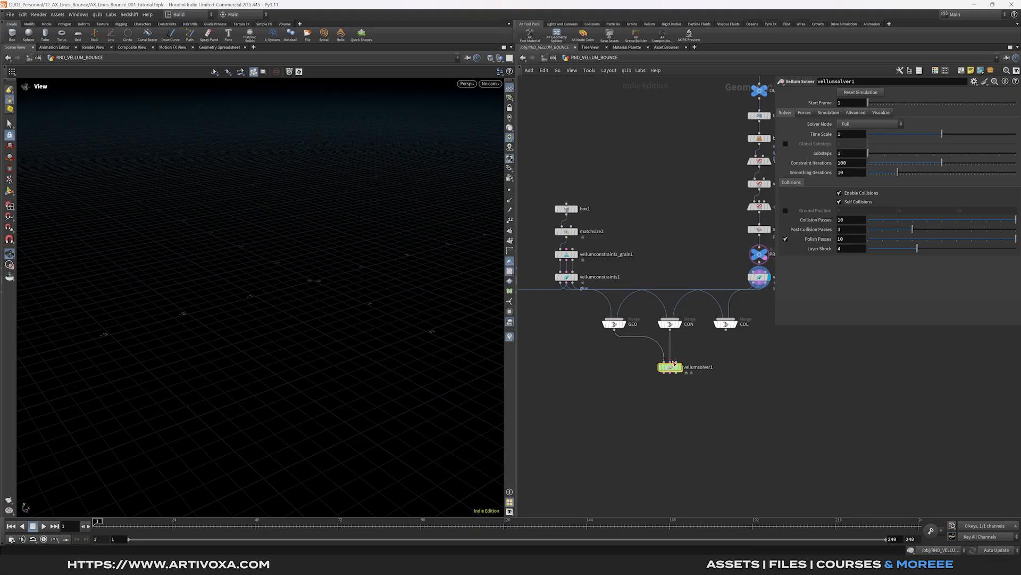
{"action": "left_click_drag", "start_coordinate": [726, 331], "coordinate": [694, 359]}
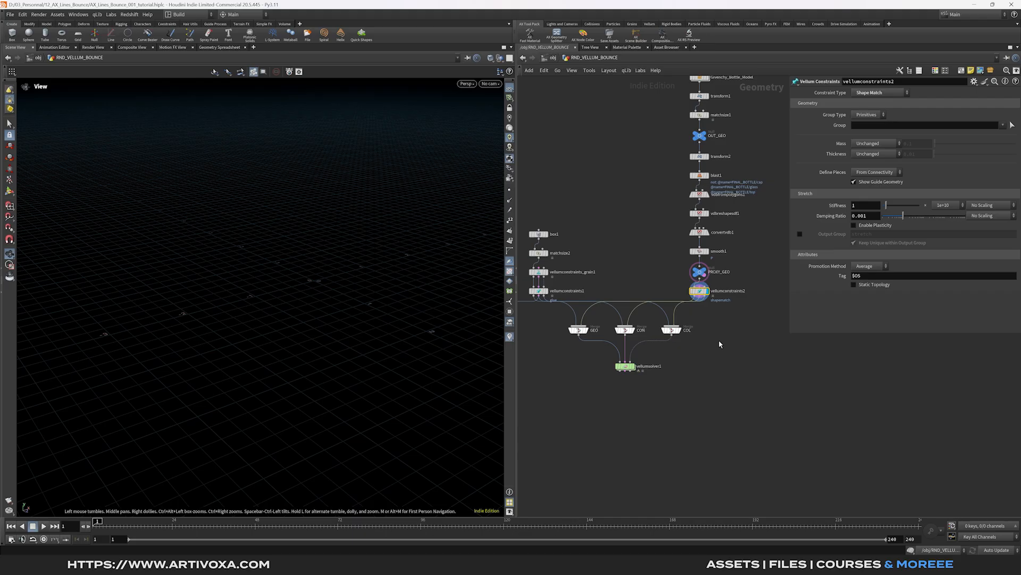
- Set the Mass of the bottle's Shape Match constraints to Set Uniform with a value of 0.25
{"action": "left_click_drag", "start_coordinate": [755, 285], "coordinate": [683, 303]}
{"action": "left_click", "coordinate": [877, 144]}
{"action": "left_click", "coordinate": [877, 161]}
{"action": "left_click", "coordinate": [925, 144]}
{"action": "type", "text": "25"}
{"action": "key", "text": "Return"}
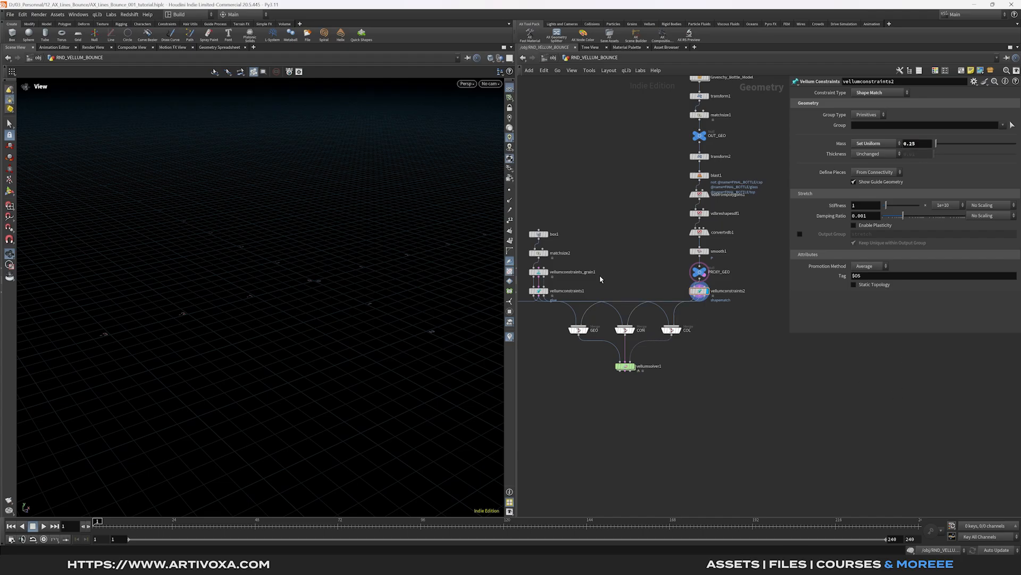
- On the grain configuration node, set the Mass to 0.5 and enable Friction at 0.5
{"action": "middle_click_drag", "start_coordinate": [601, 279], "coordinate": [638, 278]}
{"action": "left_click", "coordinate": [631, 272]}
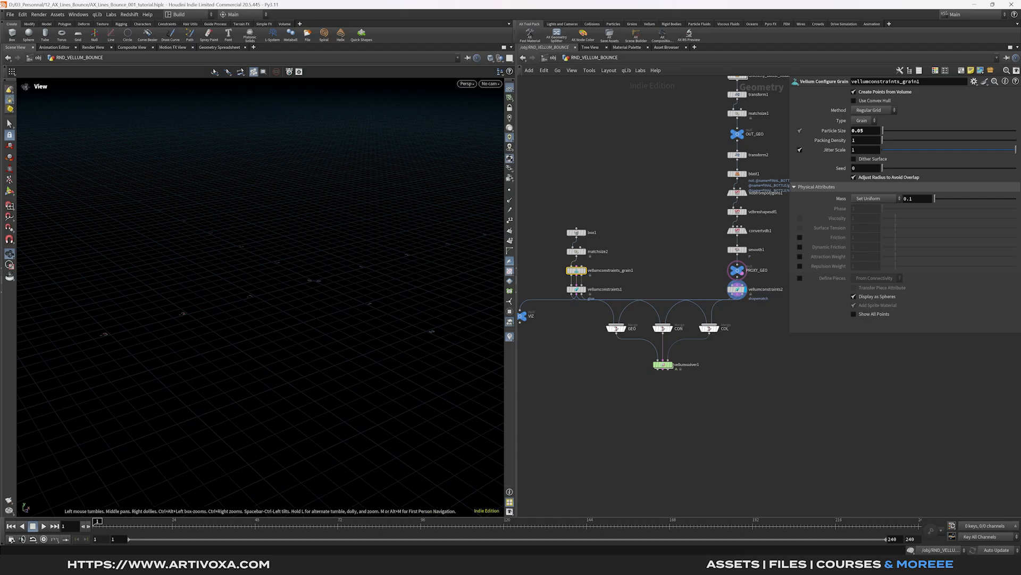
{"action": "left_click", "coordinate": [914, 200]}
{"action": "type", "text": "5"}
{"action": "left_click", "coordinate": [800, 237]}
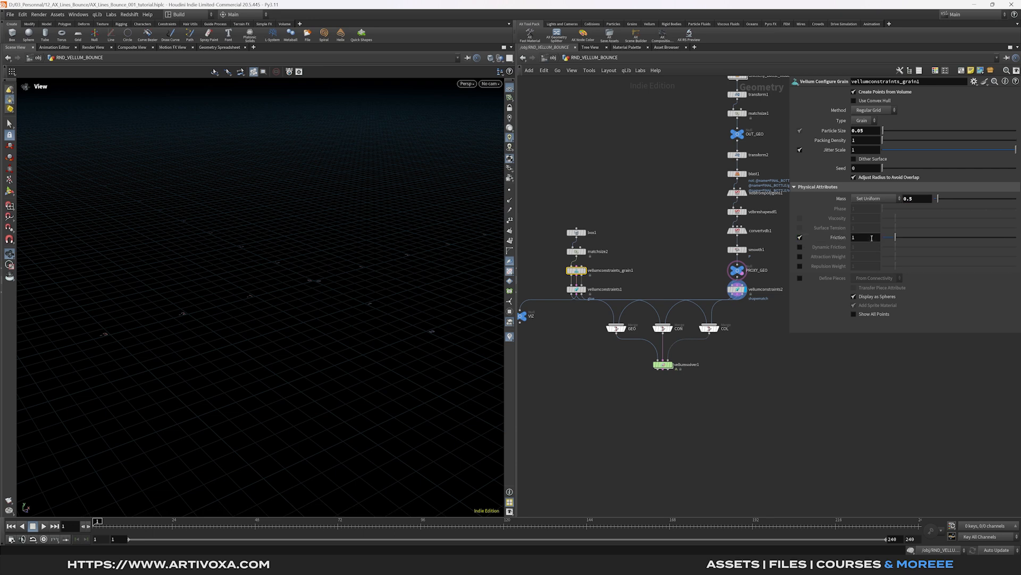
{"action": "left_click_drag", "start_coordinate": [863, 241], "coordinate": [849, 240]}
{"action": "type", "text": "0.5"}
{"action": "key", "text": "Return"}
- Enable Repulsion Weight for the grains and set it to 2
{"action": "left_click", "coordinate": [800, 268]}
{"action": "double_click", "coordinate": [853, 267]}
{"action": "type", "text": "2"}
{"action": "key", "text": "Return"}
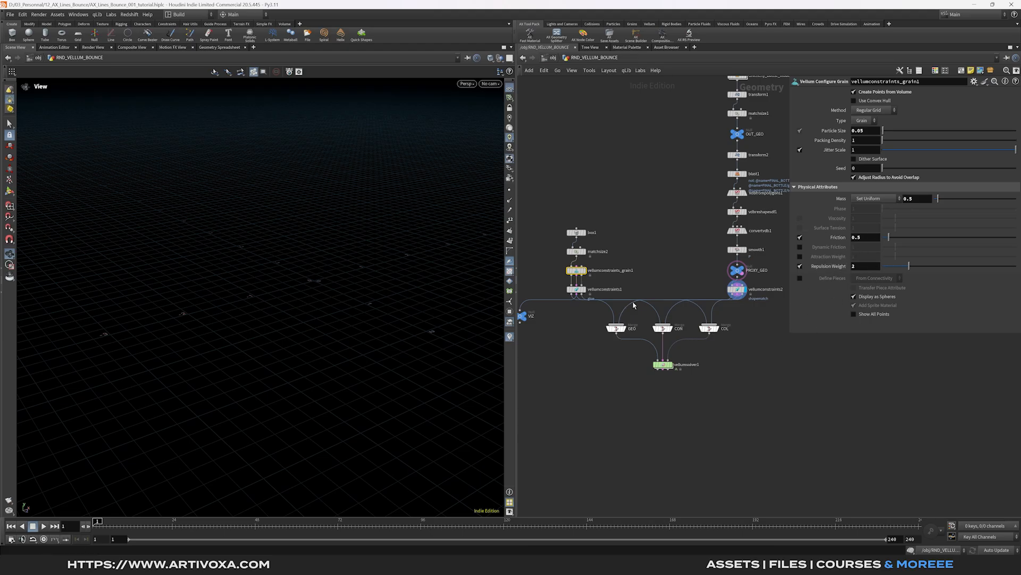
{"action": "left_click", "coordinate": [577, 290]}
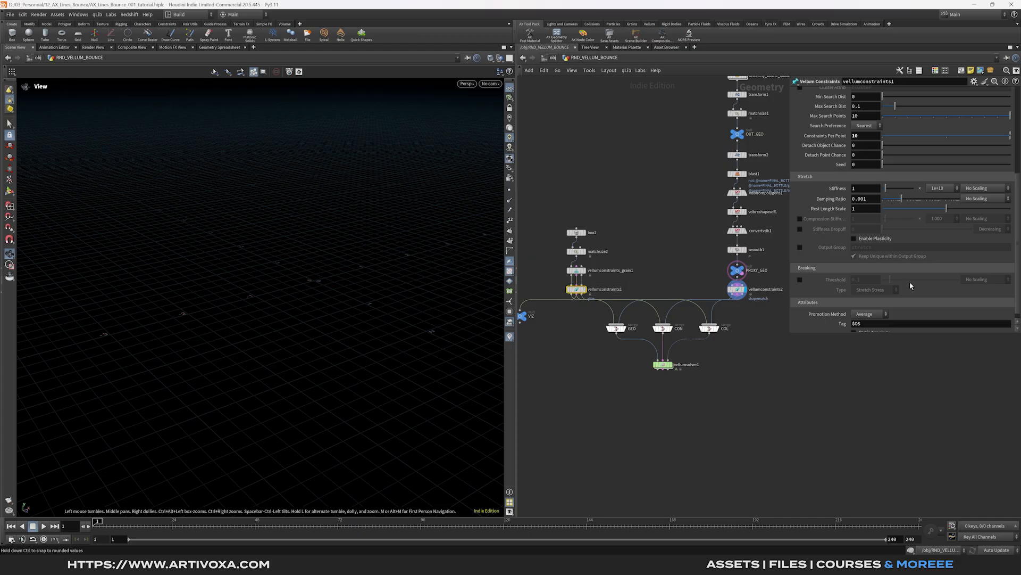
{"action": "scroll", "coordinate": [850, 194], "scroll_direction": "up", "scroll_amount": 3}
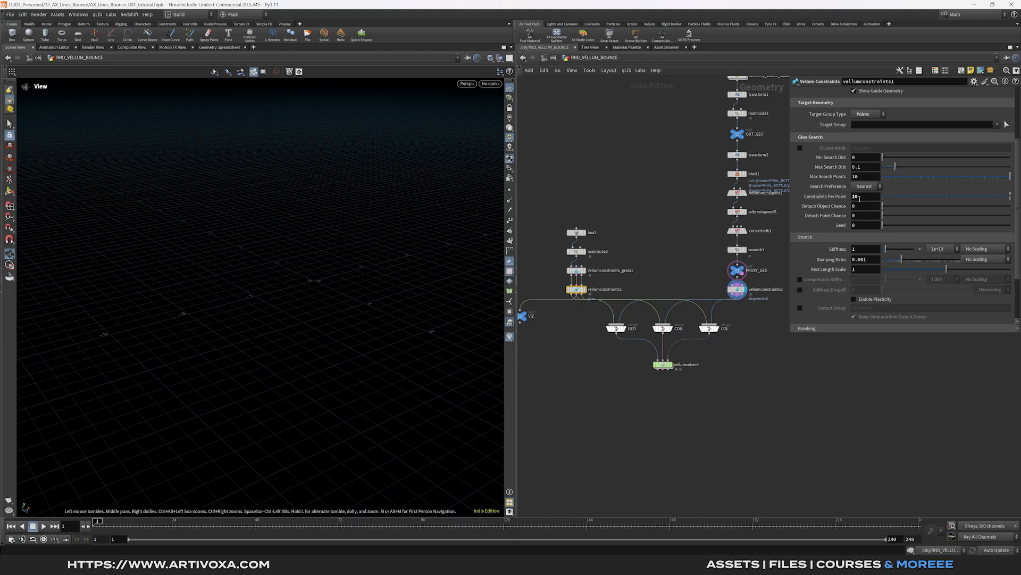
{"action": "left_click", "coordinate": [749, 329]}
- Add a Group node beside the bottle branch and feed it the geometry output of the bottle's Shape Match constraints
{"action": "mouse_move", "coordinate": [738, 278]}
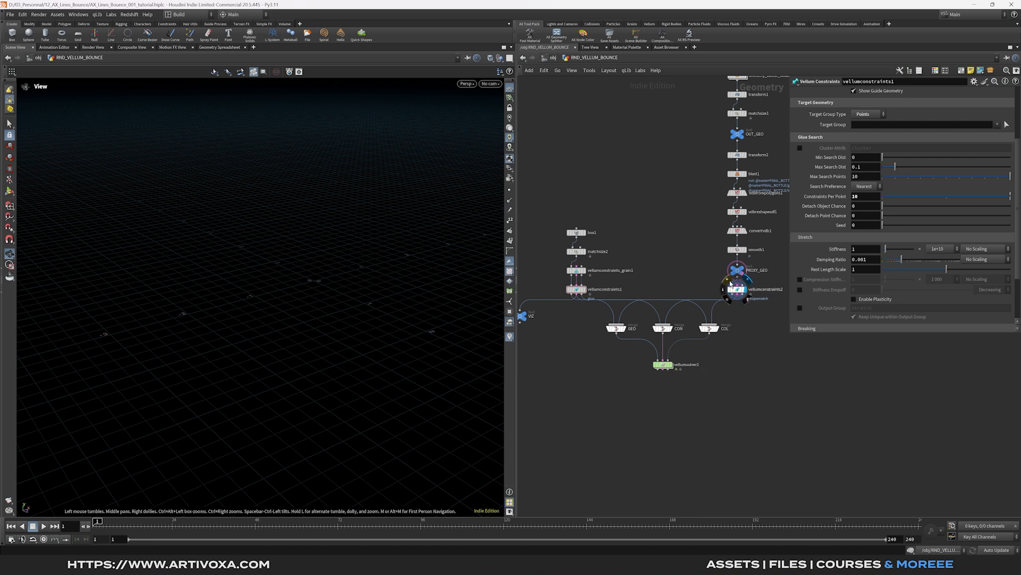
{"action": "key", "text": "Tab"}
{"action": "type", "text": "group"}
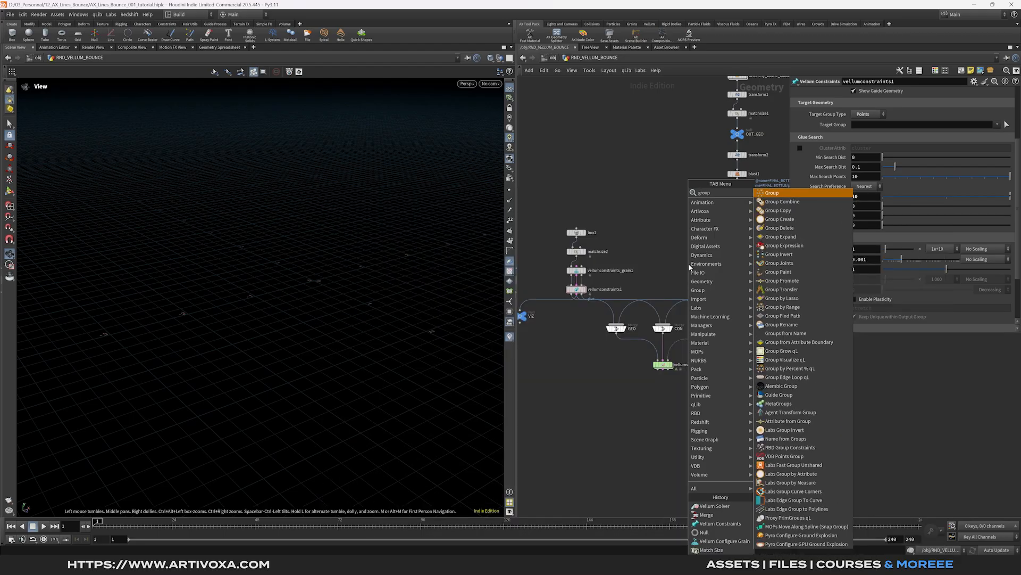
{"action": "key", "text": "Return"}
{"action": "left_click", "coordinate": [663, 279]}
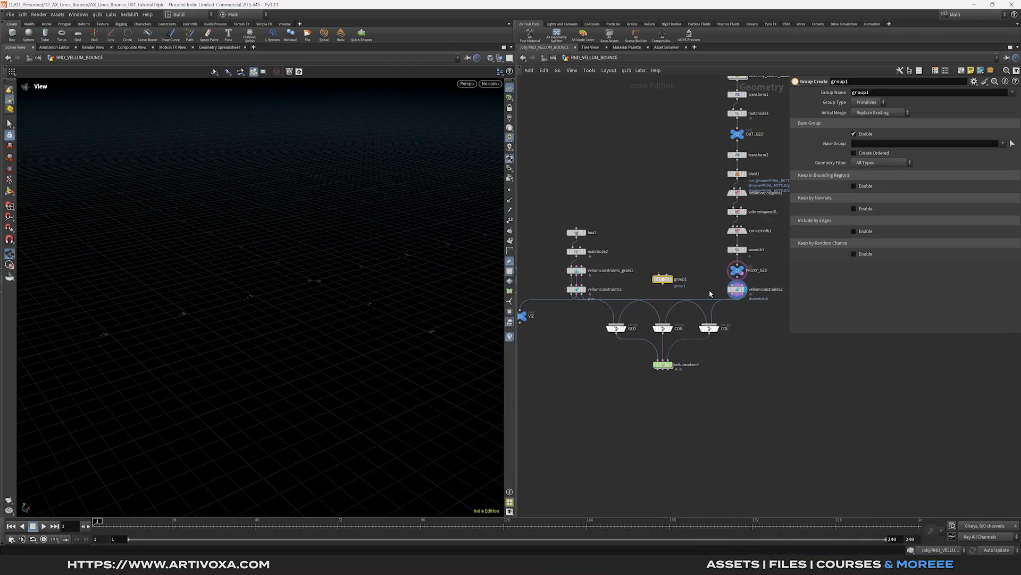
{"action": "left_click_drag", "start_coordinate": [734, 296], "coordinate": [662, 274]}
- Define the group as a Points group named collider with base group *, and route it into the GEO merge instead of the direct connection
{"action": "double_click", "coordinate": [888, 93]}
{"action": "type", "text": "col"}
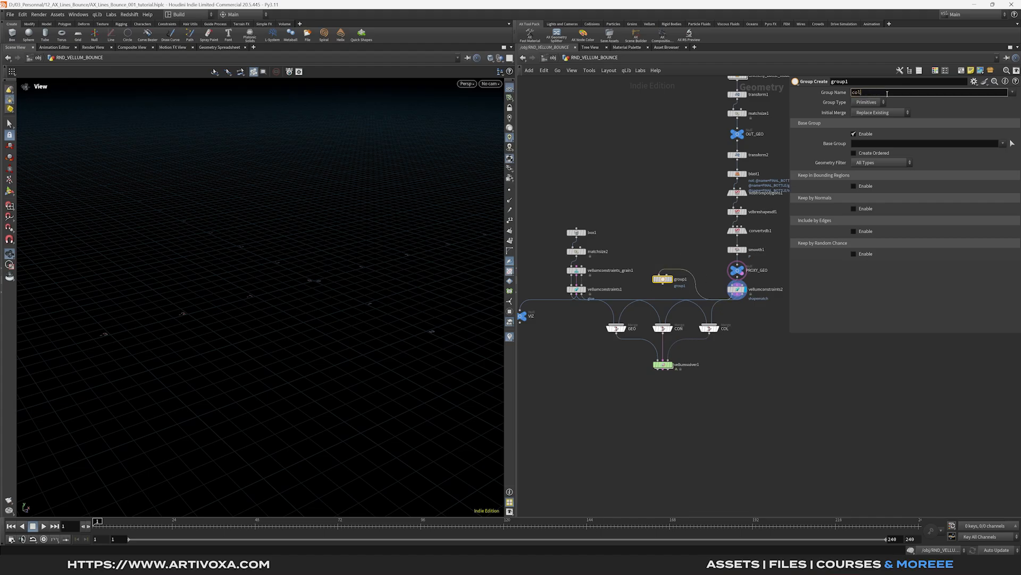
{"action": "type", "text": "lider"}
{"action": "left_click", "coordinate": [868, 144]}
{"action": "left_click", "coordinate": [867, 103]}
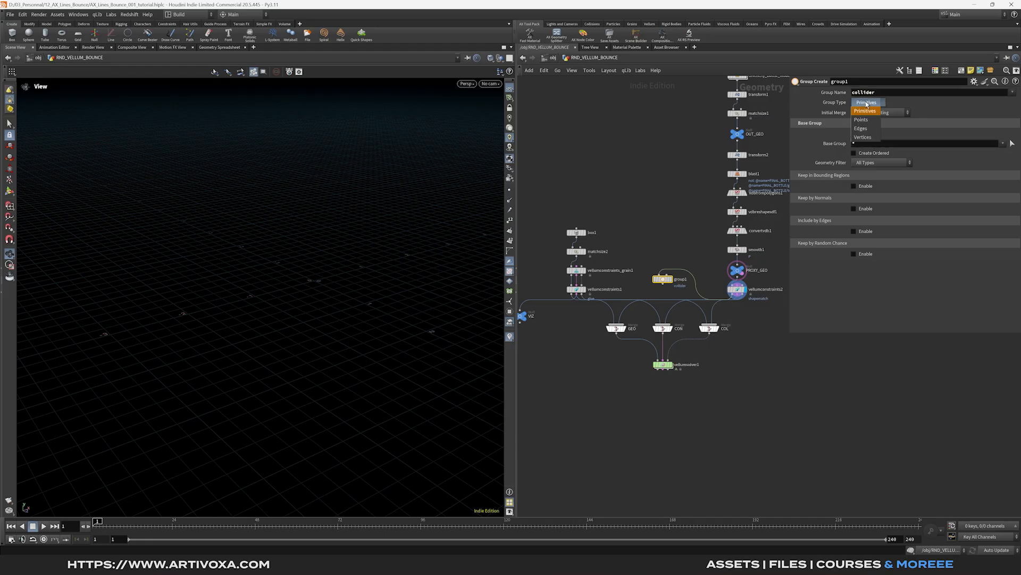
{"action": "left_click", "coordinate": [867, 111]}
{"action": "left_click", "coordinate": [636, 312]}
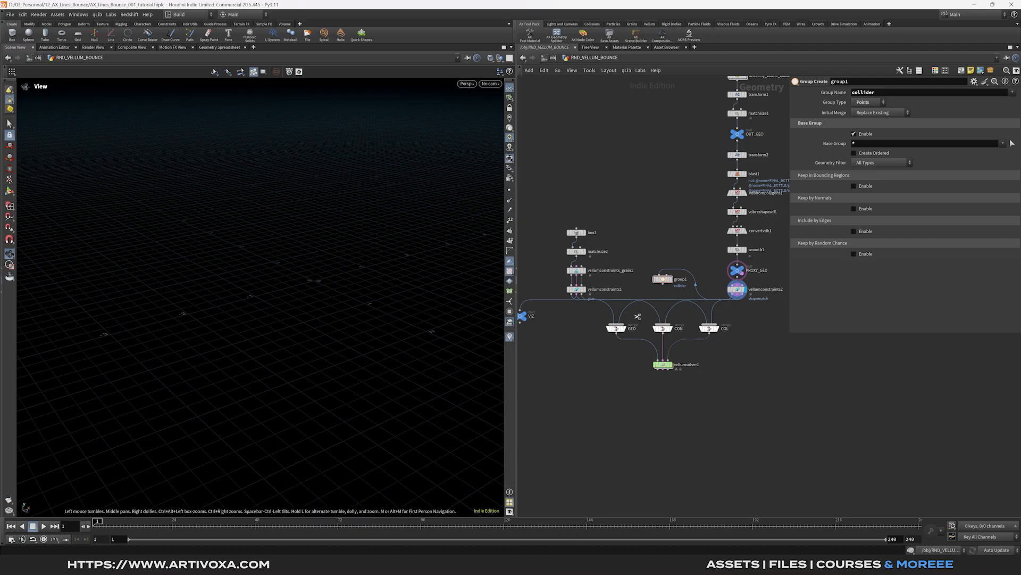
{"action": "left_click_drag", "start_coordinate": [665, 288], "coordinate": [632, 325]}
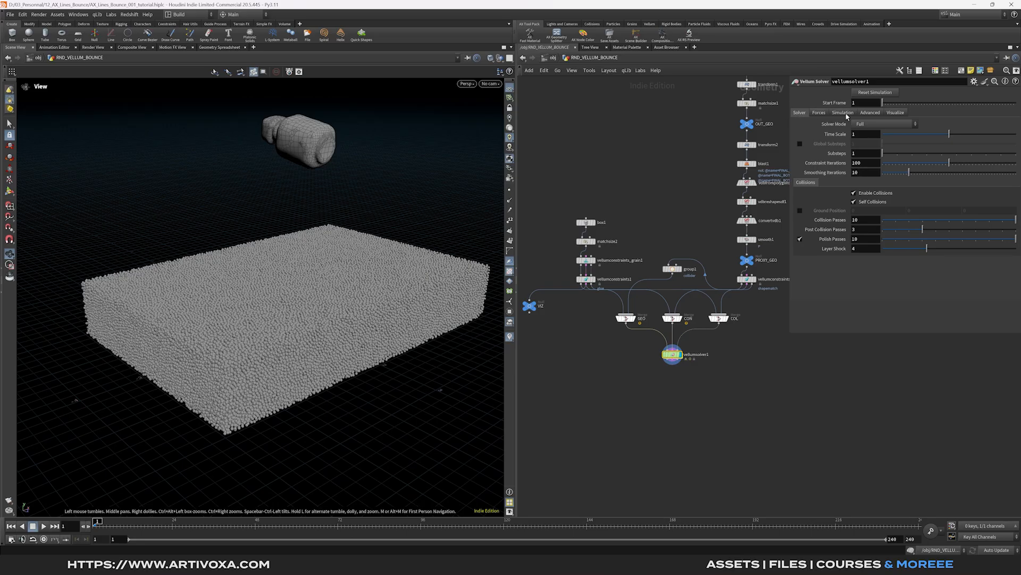
- Set the Vellum Solver's Cache Memory to 50000 MB and enable its Ground Position at 0, 0, 0
{"action": "left_click", "coordinate": [844, 112]}
{"action": "left_click", "coordinate": [874, 125]}
{"action": "type", "text": "0000"}
{"action": "key", "text": "Return"}
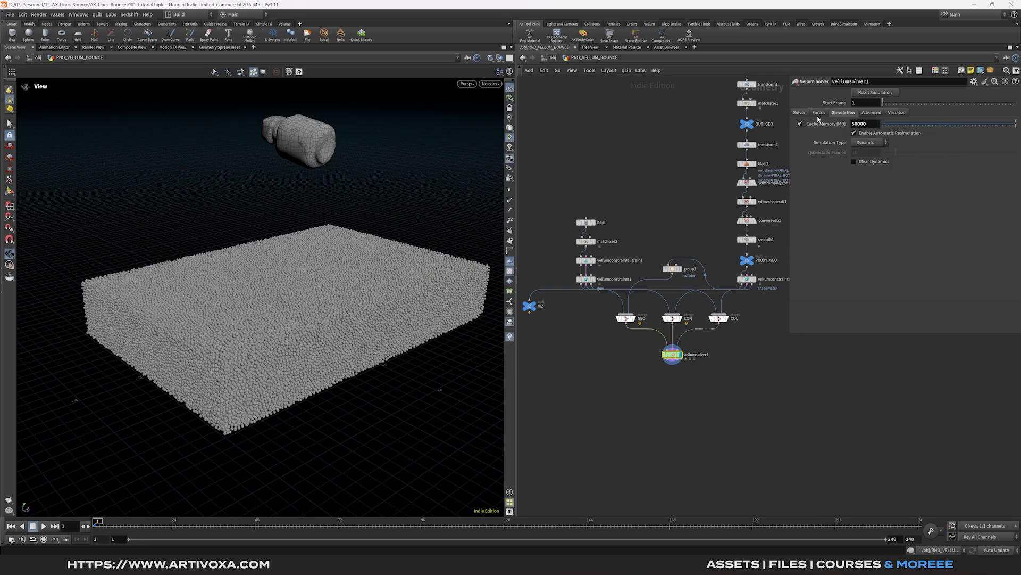
{"action": "left_click_drag", "start_coordinate": [321, 284], "coordinate": [299, 309]}
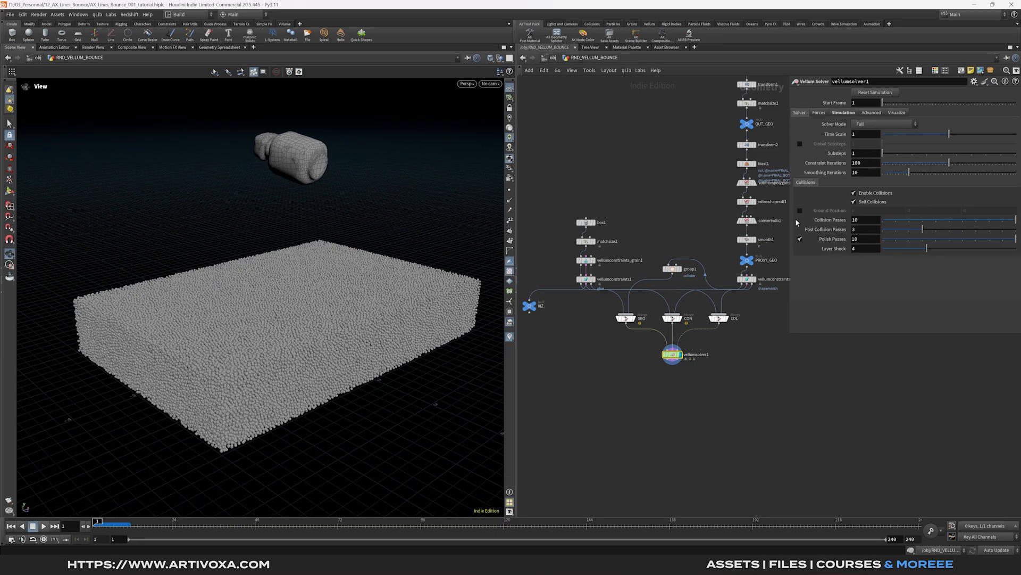
{"action": "left_click", "coordinate": [800, 211]}
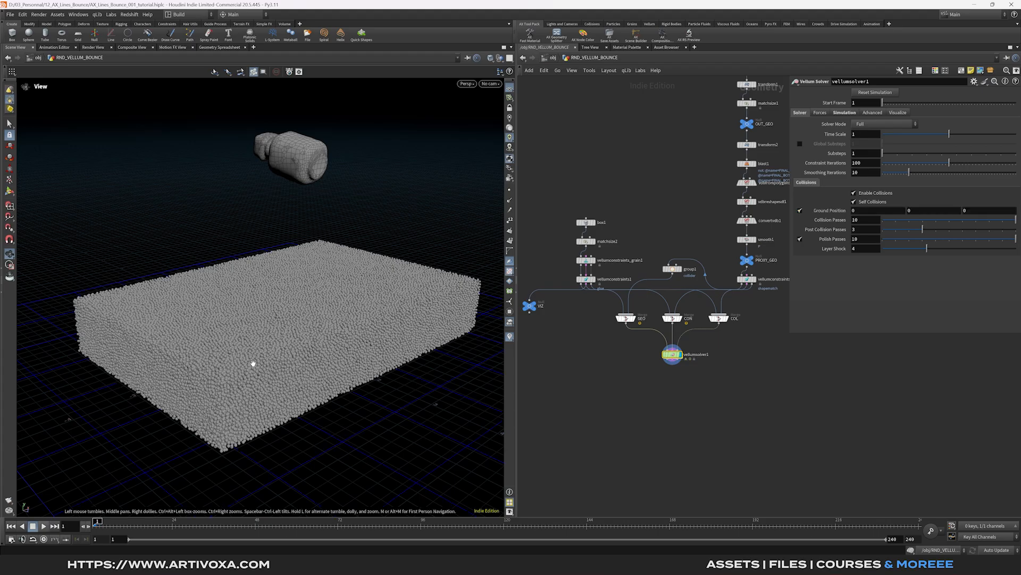
- Play the simulation to check how the bottle lands on the grains and return to frame 1
{"action": "left_click", "coordinate": [44, 526]}
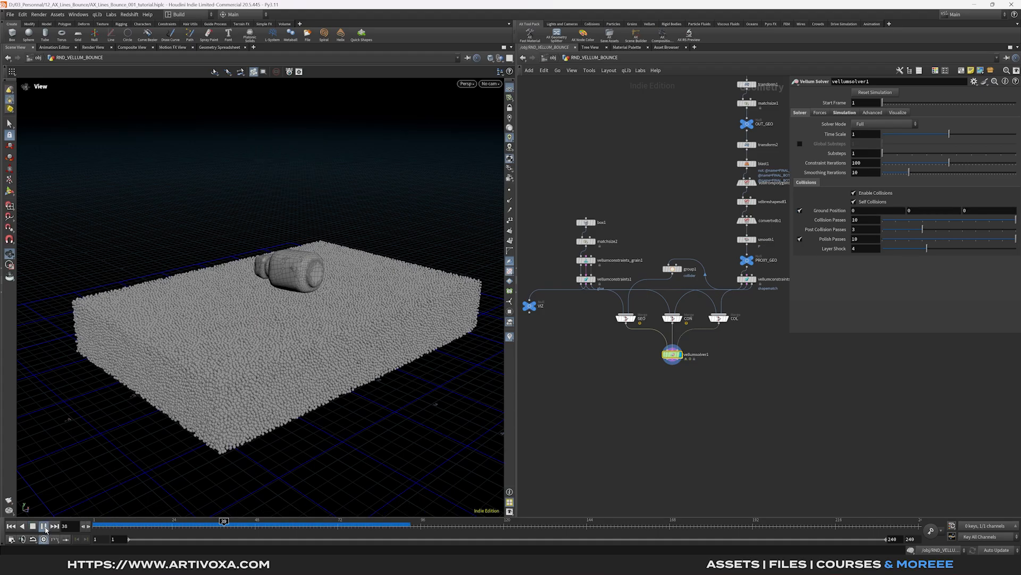
{"action": "left_click", "coordinate": [45, 528]}
{"action": "left_click_drag", "start_coordinate": [194, 525], "coordinate": [94, 526]}
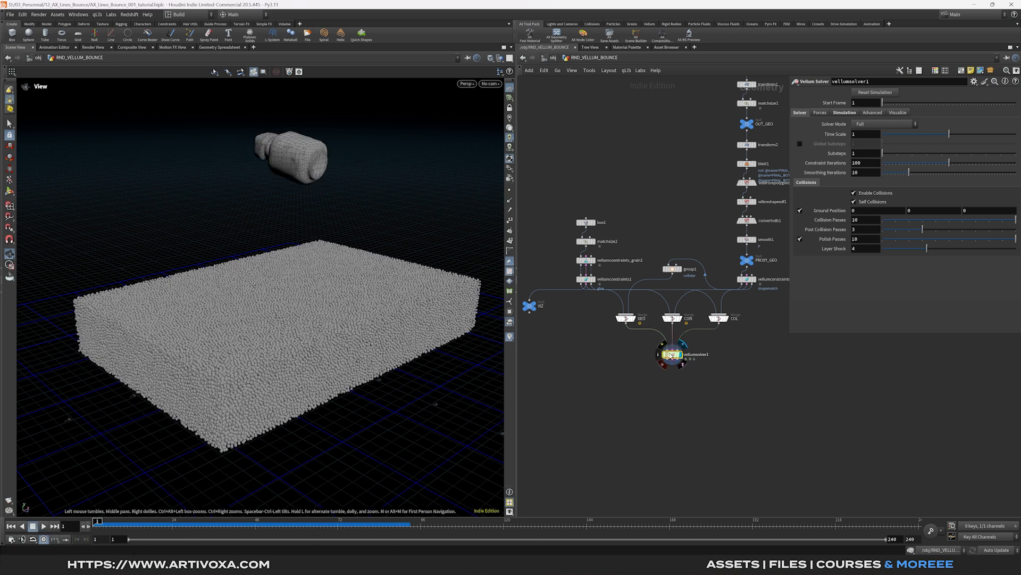
- Inside the Vellum Solver's forces network, add a SOP Solver and connect it to the SOURCE output
{"action": "middle_click_drag", "start_coordinate": [723, 348], "coordinate": [721, 339]}
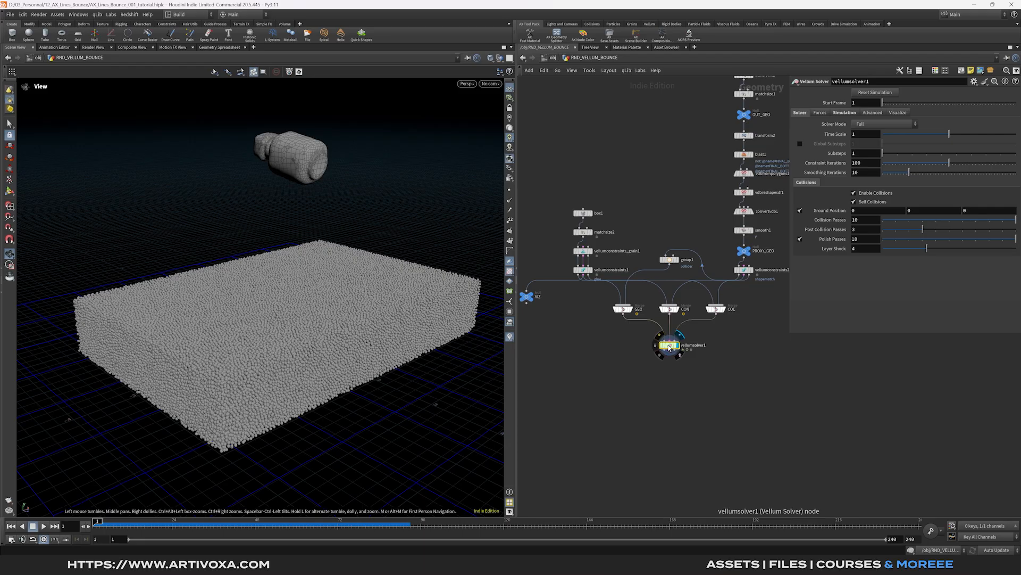
{"action": "double_click", "coordinate": [669, 346]}
{"action": "key", "text": "Tab"}
{"action": "type", "text": "sop s"}
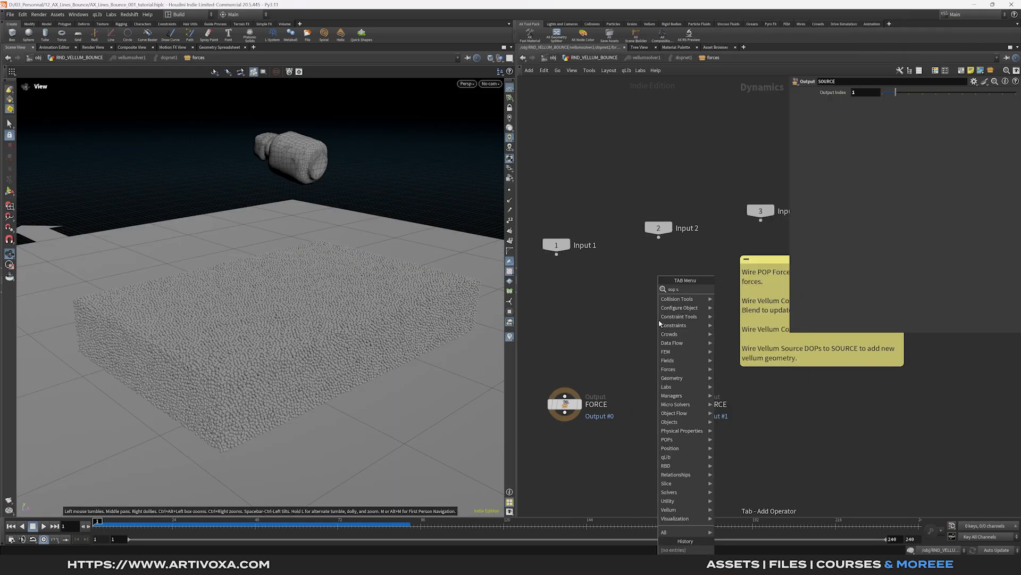
{"action": "key", "text": "Return"}
{"action": "left_click", "coordinate": [683, 299]}
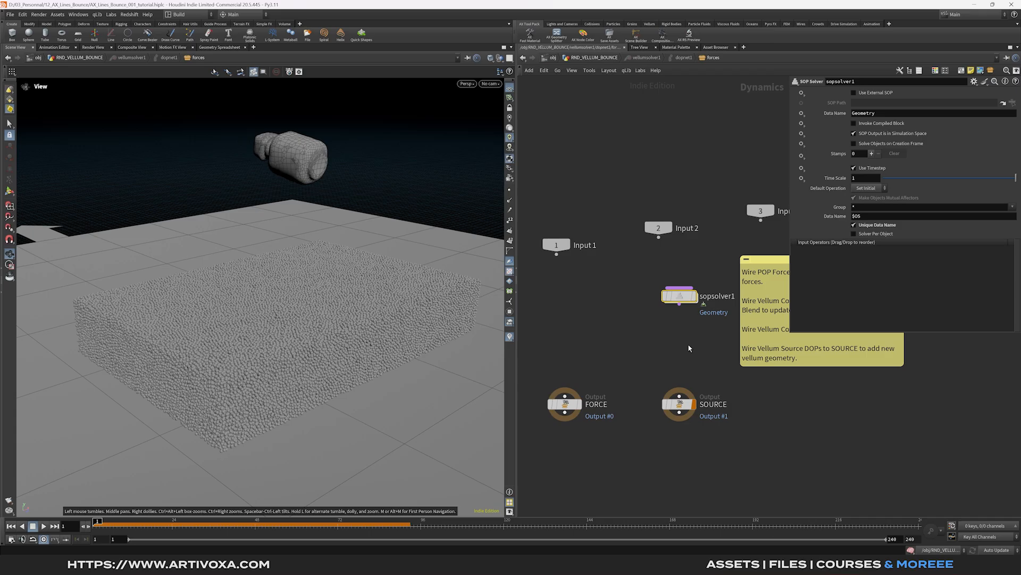
{"action": "left_click", "coordinate": [679, 304]}
{"action": "key", "text": "Escape"}
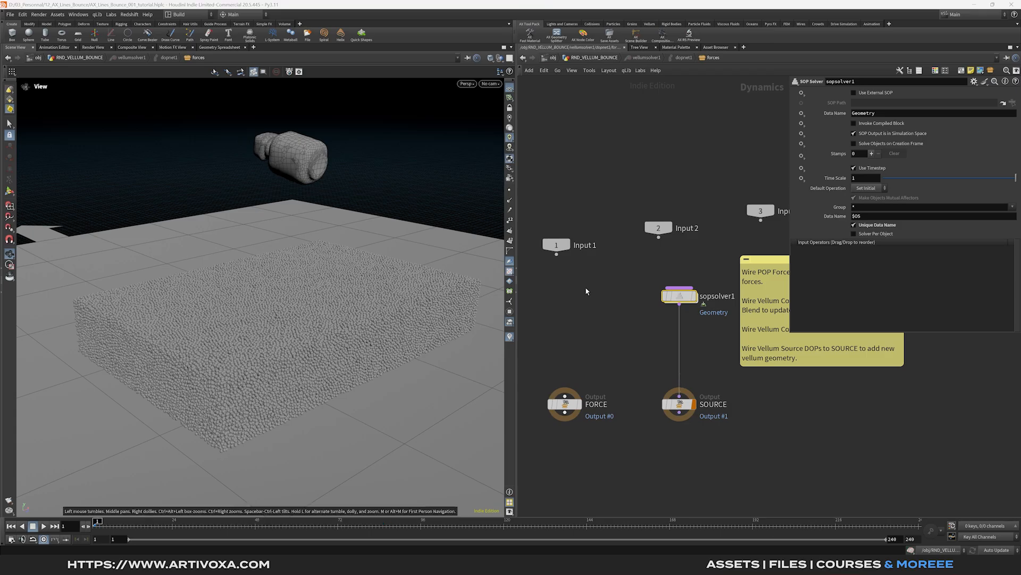
- Inside the SOP Solver, insert an Attribute Wrangle between dop_geometry and OUT
{"action": "double_click", "coordinate": [684, 297]}
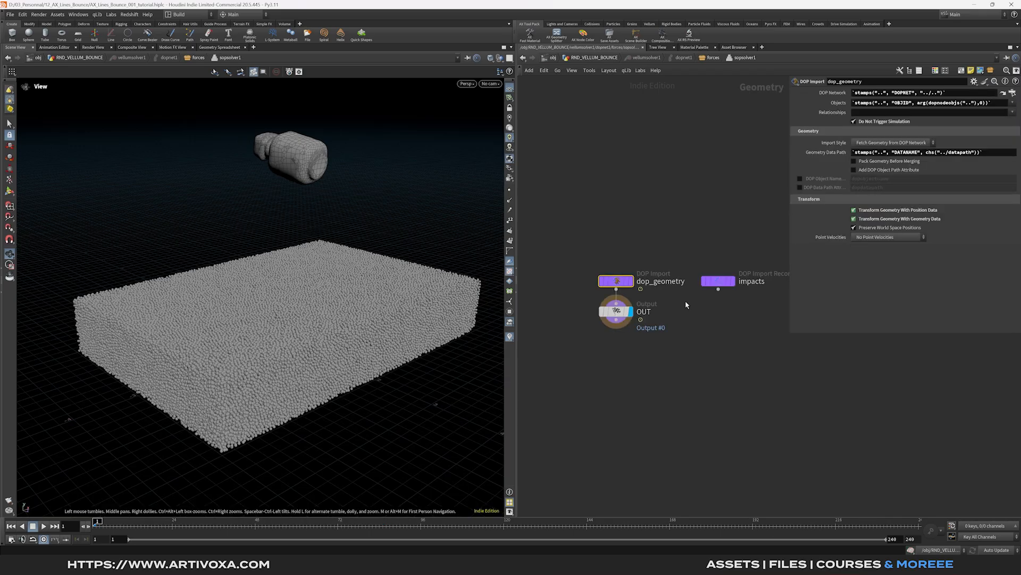
{"action": "left_click_drag", "start_coordinate": [620, 235], "coordinate": [620, 401]}
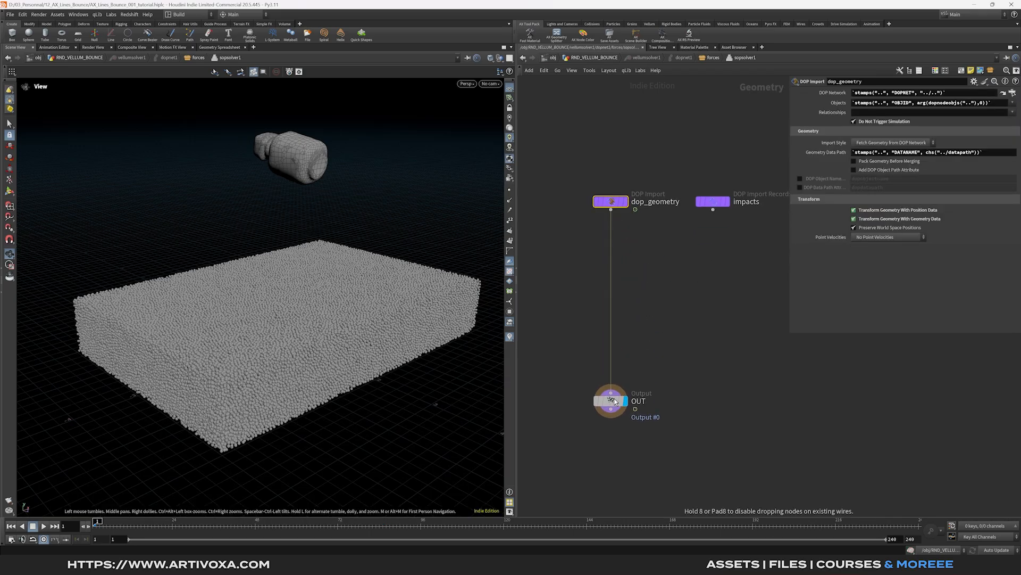
{"action": "key", "text": "Tab"}
{"action": "type", "text": "attw"}
{"action": "key", "text": "Return"}
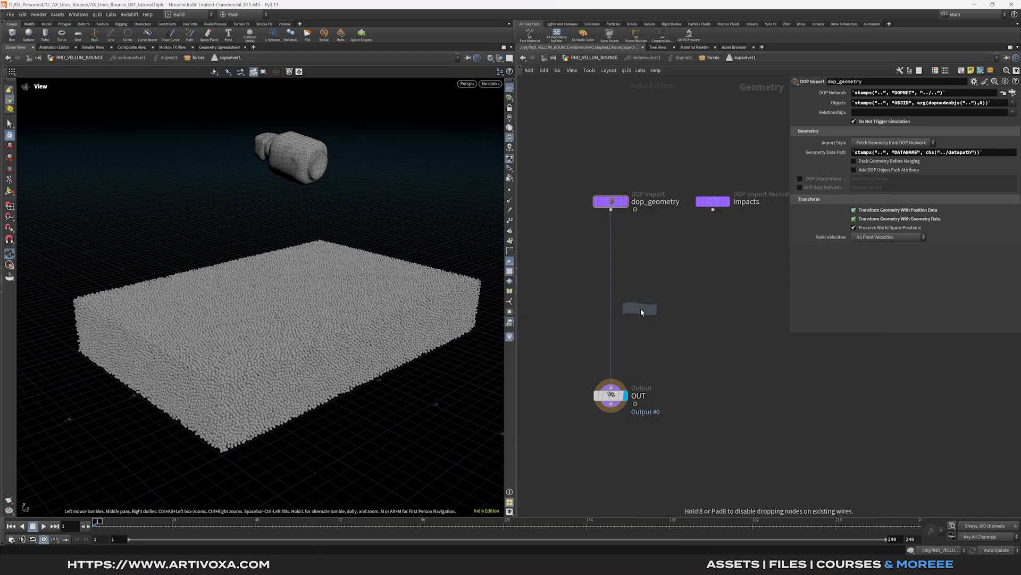
{"action": "left_click", "coordinate": [640, 309]}
{"action": "left_click_drag", "start_coordinate": [642, 303], "coordinate": [613, 274]}
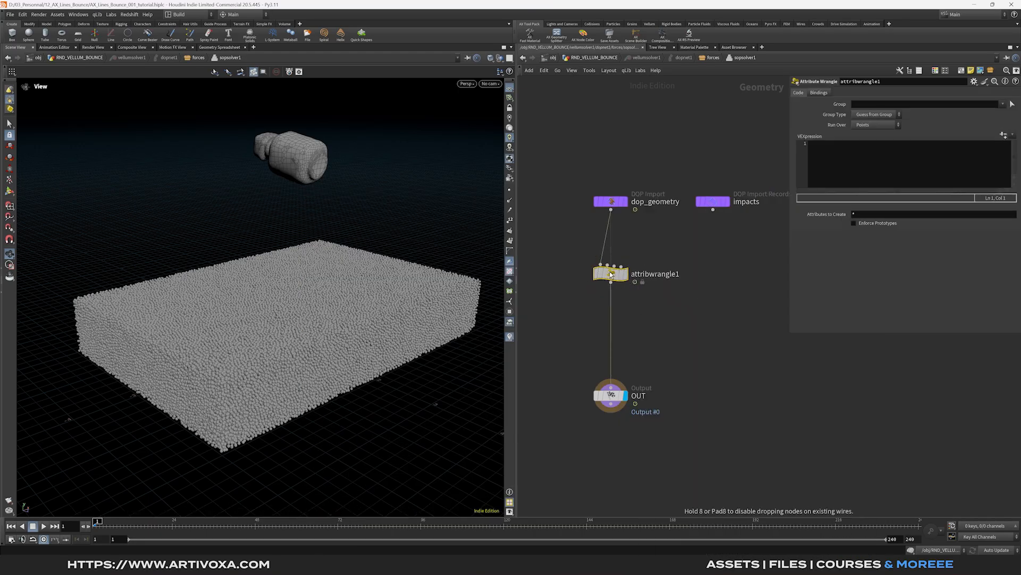
- Restrict the wrangle to the collider group, enter the expression f@mass = chf('mass'); and generate its Mass parameter
{"action": "left_click", "coordinate": [1003, 105]}
{"action": "left_click", "coordinate": [965, 137]}
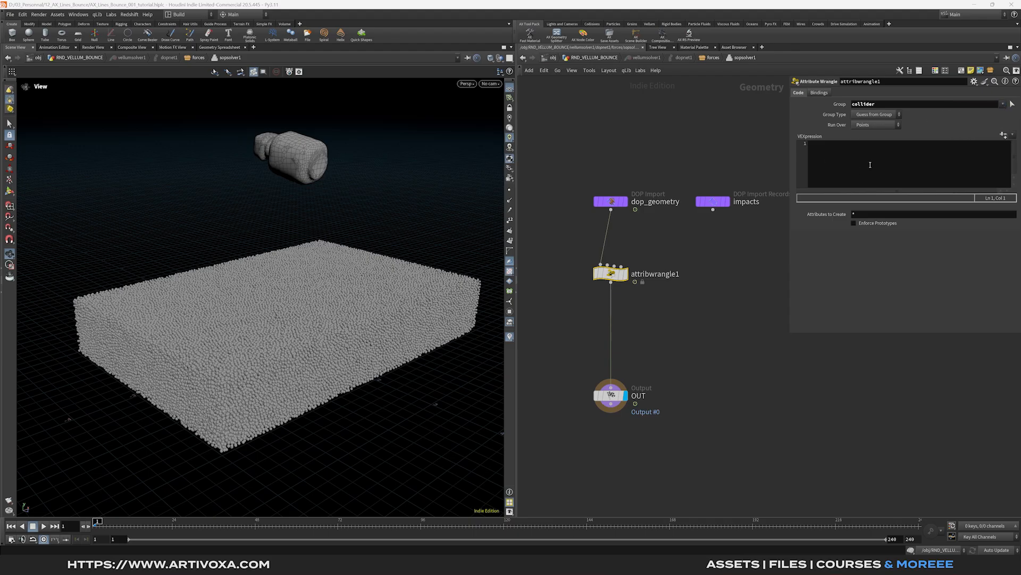
{"action": "left_click", "coordinate": [840, 167]}
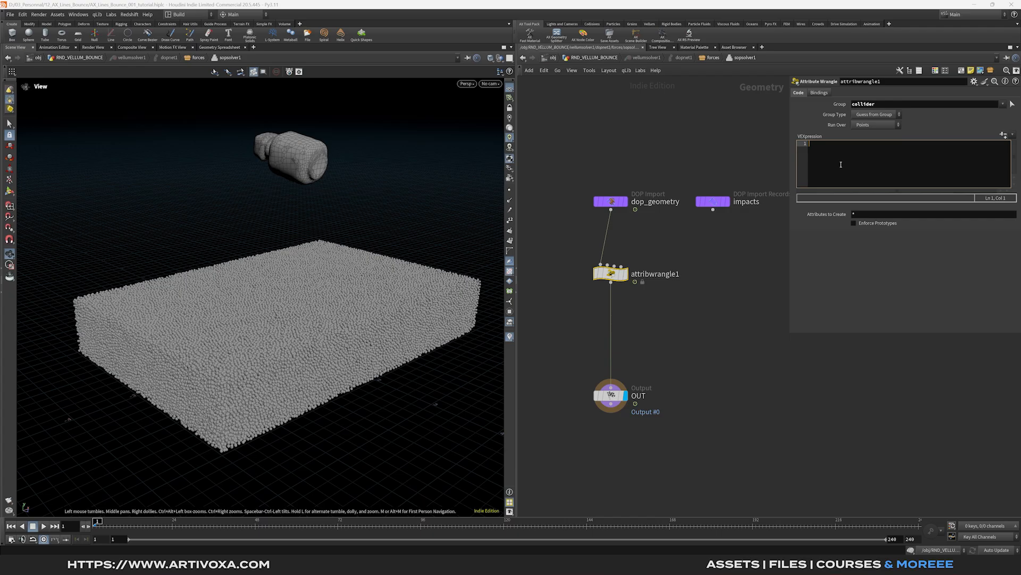
{"action": "type", "text": "f@mass = chf"}
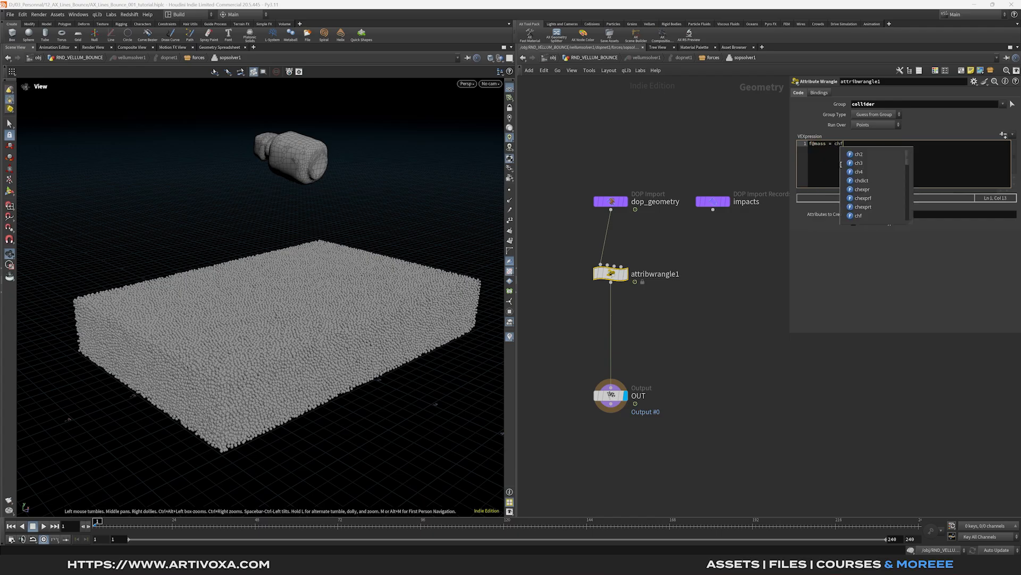
{"action": "type", "text": "('th"}
{"action": "type", "text": "ass');"}
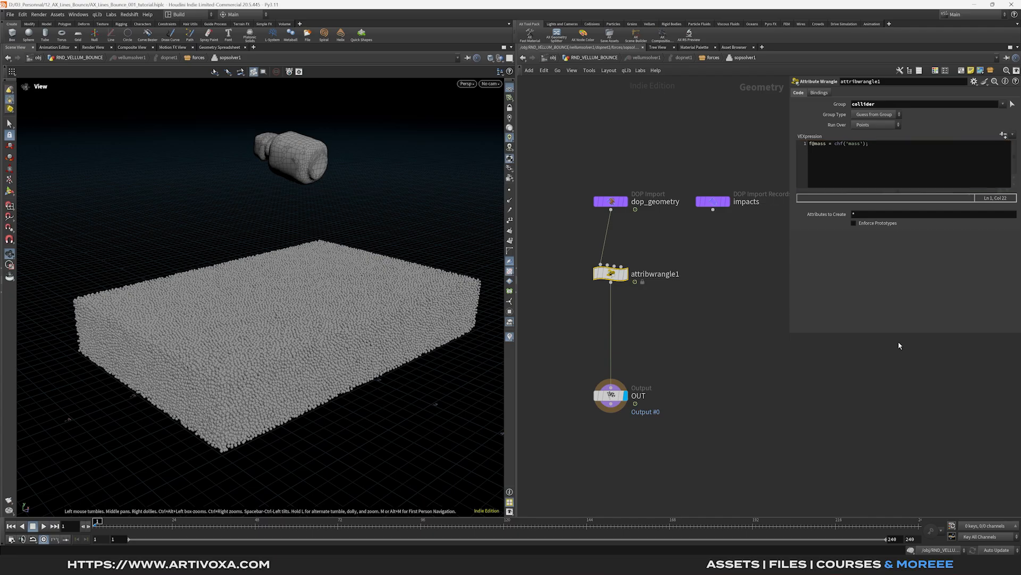
{"action": "left_click", "coordinate": [1004, 135]}
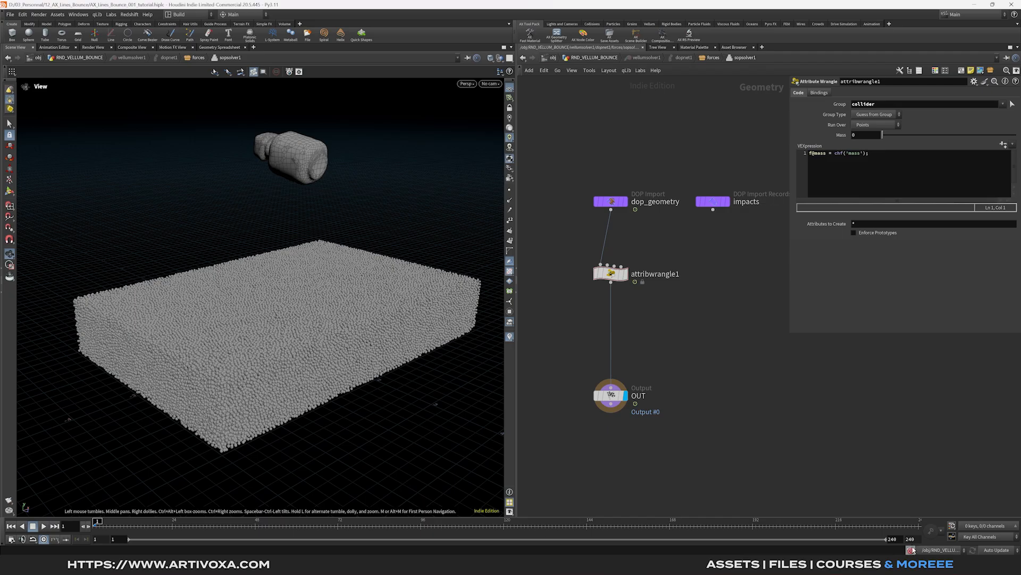
- Set the wrangle's Mass to 0.05 and keyframe it at frame 1
{"action": "left_click", "coordinate": [866, 137]}
{"action": "key", "text": "Return"}
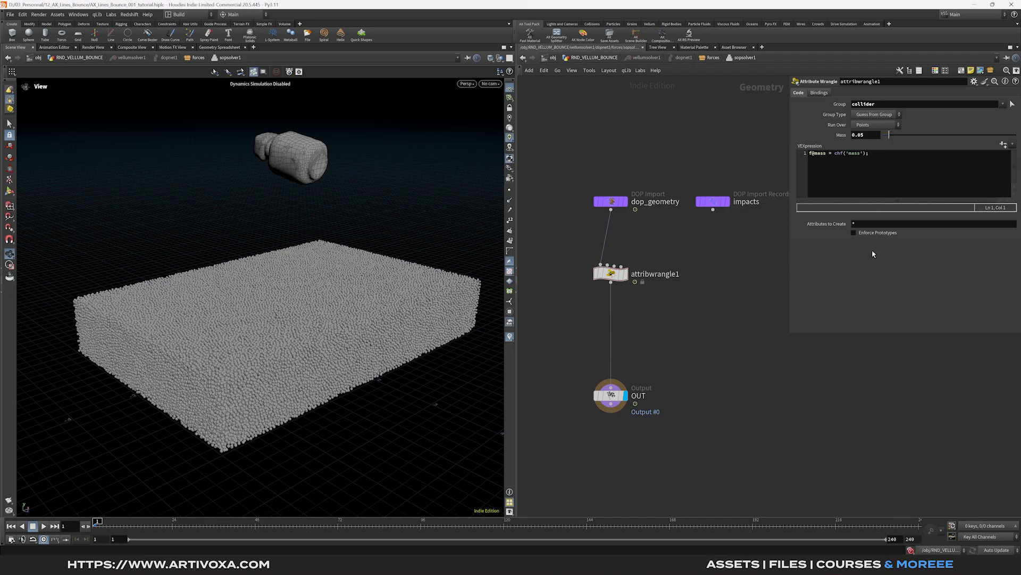
{"action": "left_click", "coordinate": [844, 138], "text": "alt"}
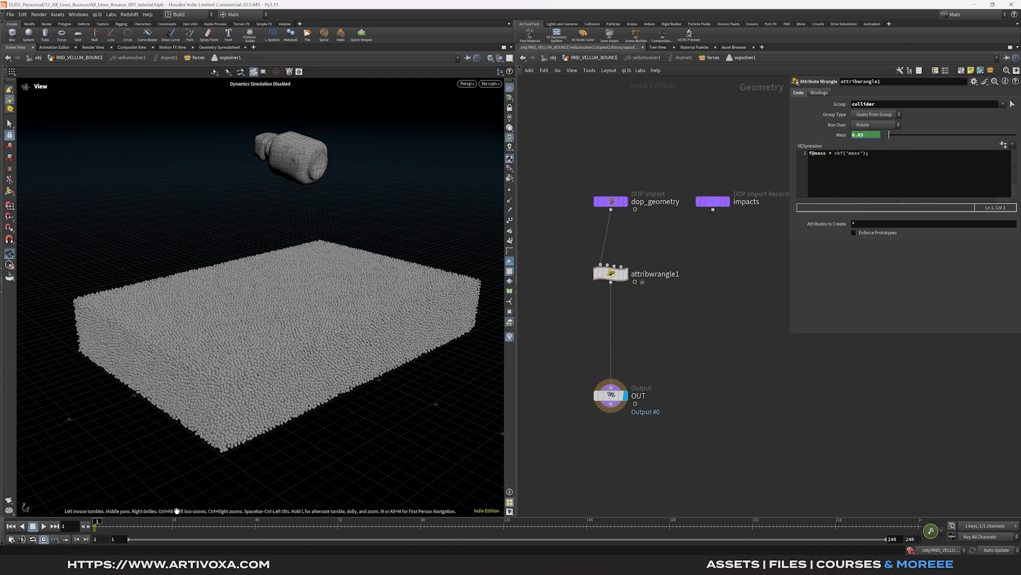
- Set the wrangle's Mass to 0.8 at frame 48 and keyframe it
{"action": "left_click", "coordinate": [255, 525]}
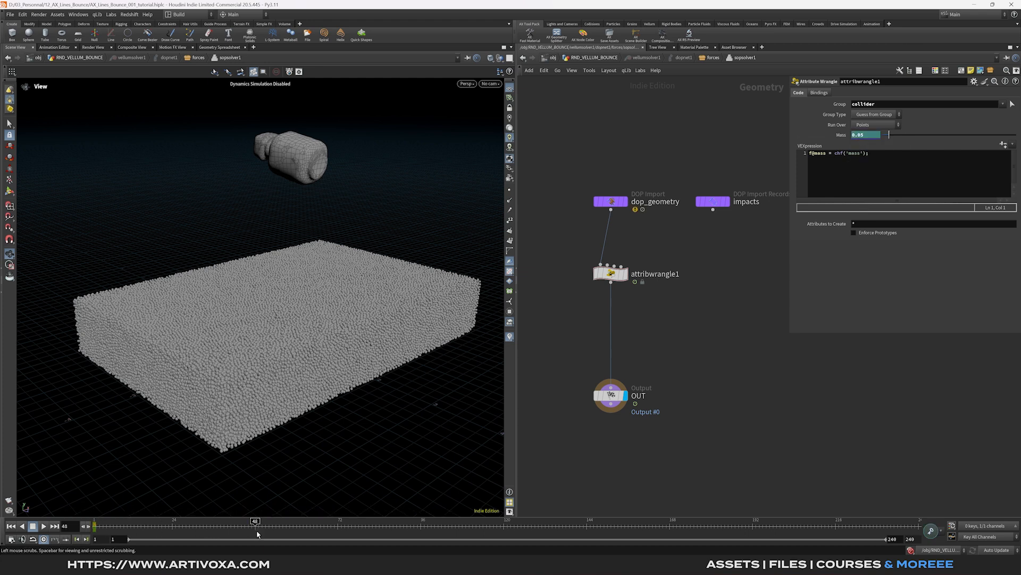
{"action": "left_click", "coordinate": [872, 135]}
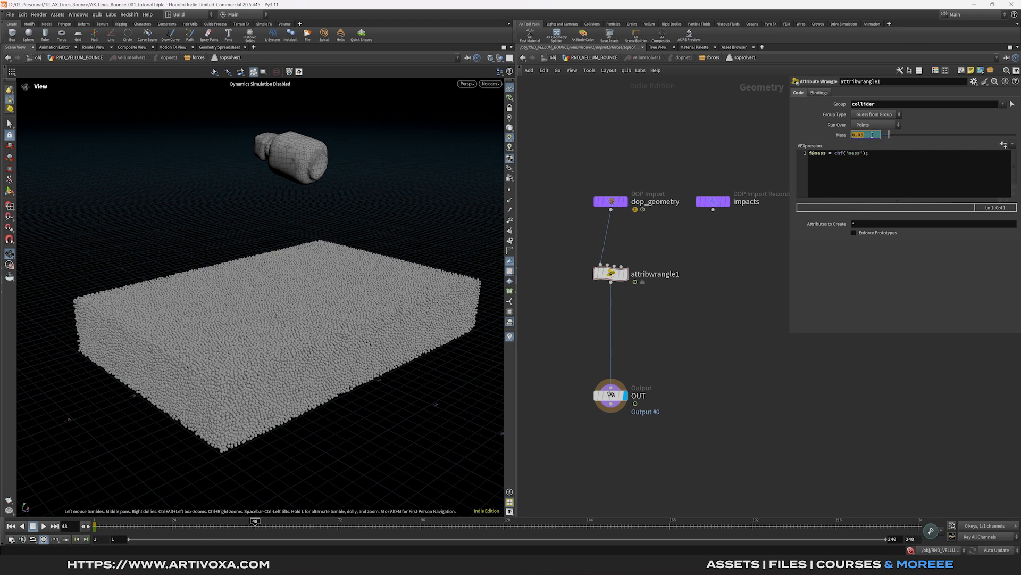
{"action": "type", "text": "0.8"}
{"action": "key", "text": "Return"}
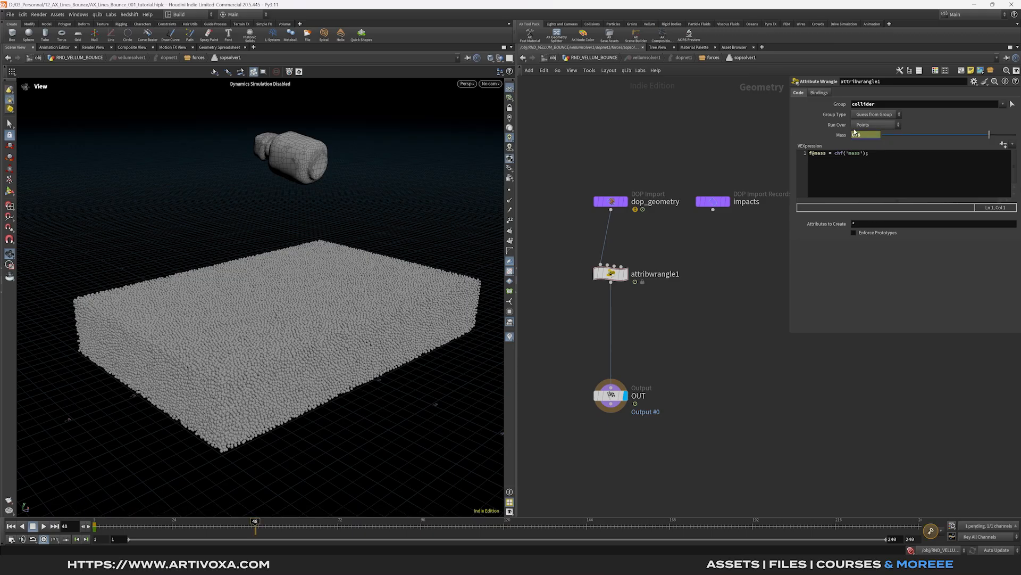
- Set the wrangle's Mass back down to 0.05 at frame 96 and keyframe it
{"action": "left_click", "coordinate": [421, 522]}
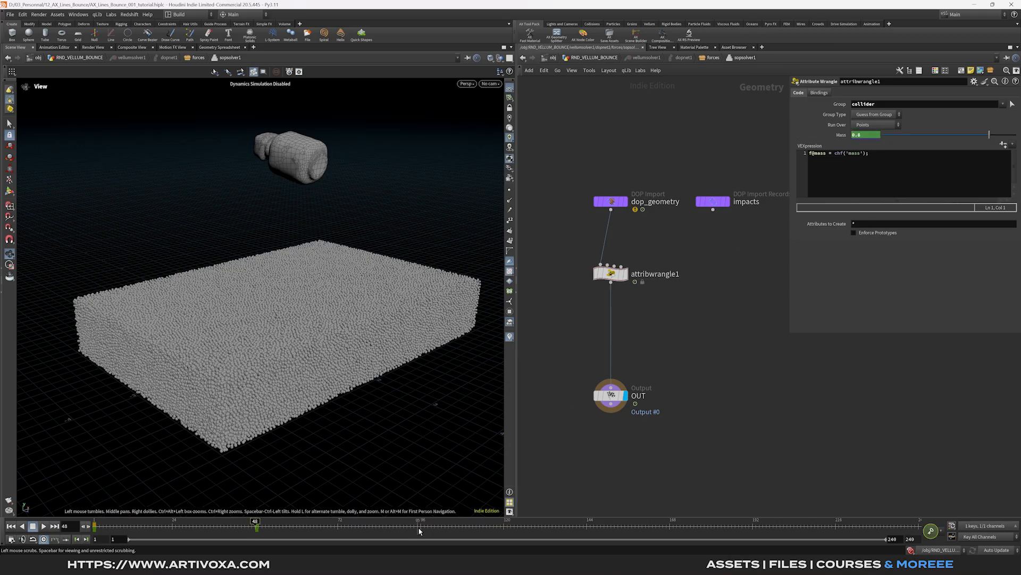
{"action": "left_click", "coordinate": [868, 136]}
{"action": "type", "text": "0.05"}
{"action": "key", "text": "Return"}
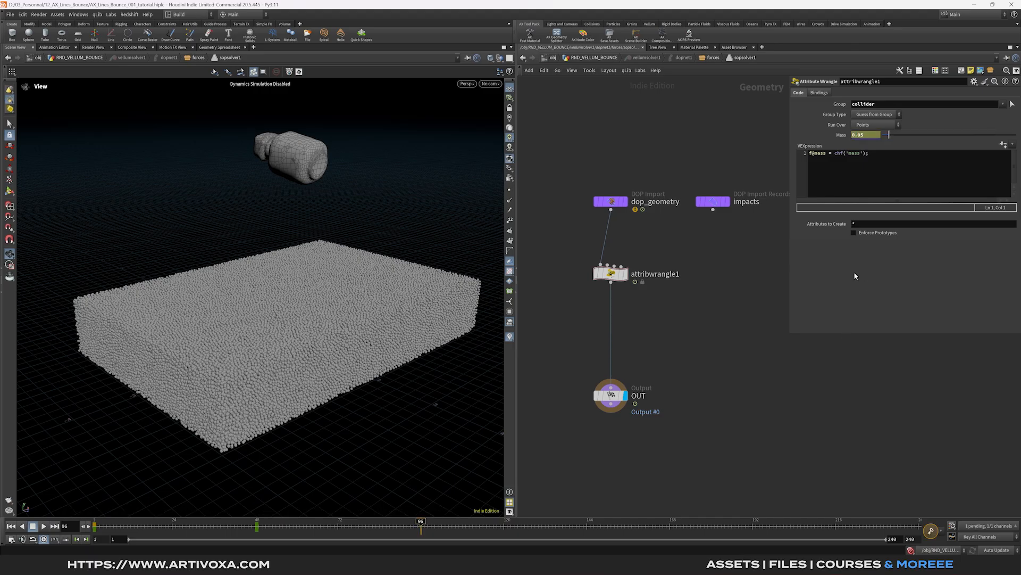
{"action": "left_click", "coordinate": [621, 279]}
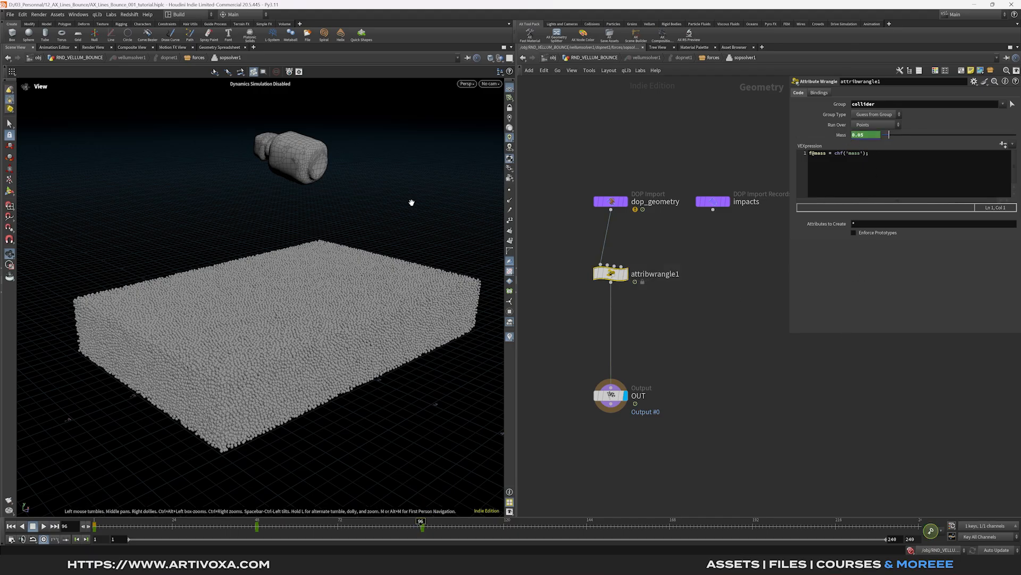
{"action": "left_click", "coordinate": [60, 48]}
{"action": "key", "text": "f"}
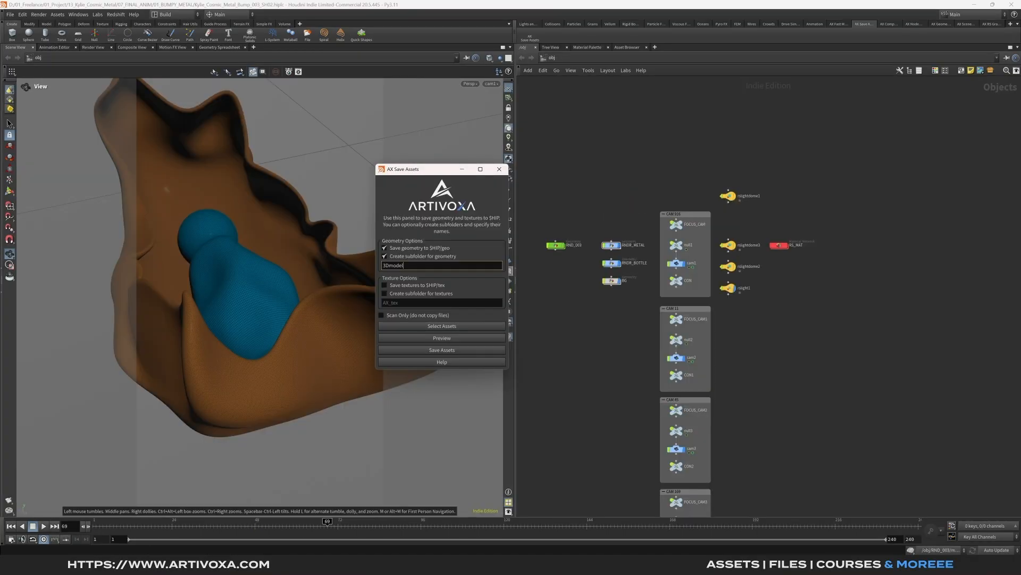
{"action": "left_click", "coordinate": [384, 293]}
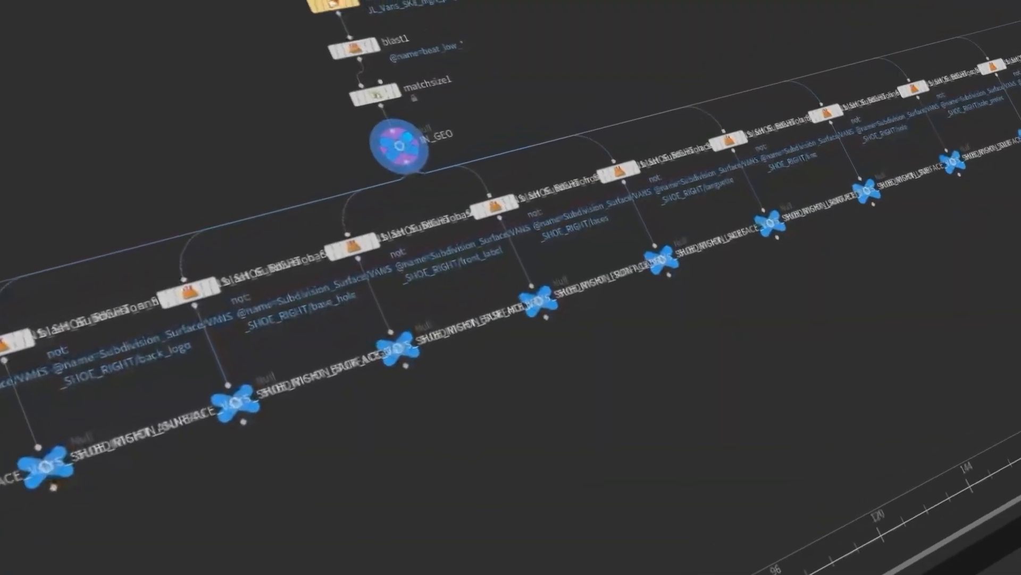
{"action": "left_click", "coordinate": [585, 269]}
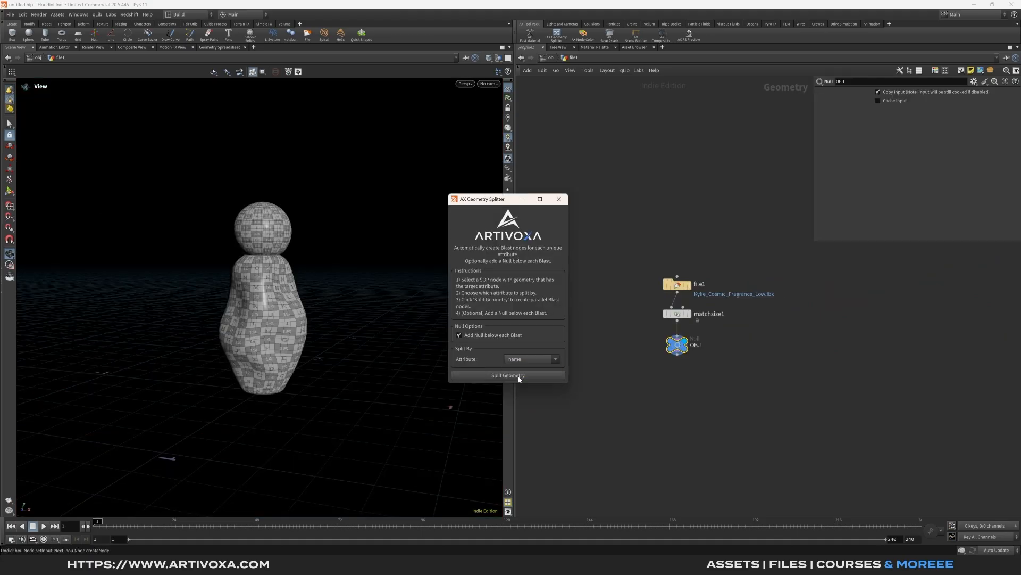
{"action": "left_click", "coordinate": [519, 376]}
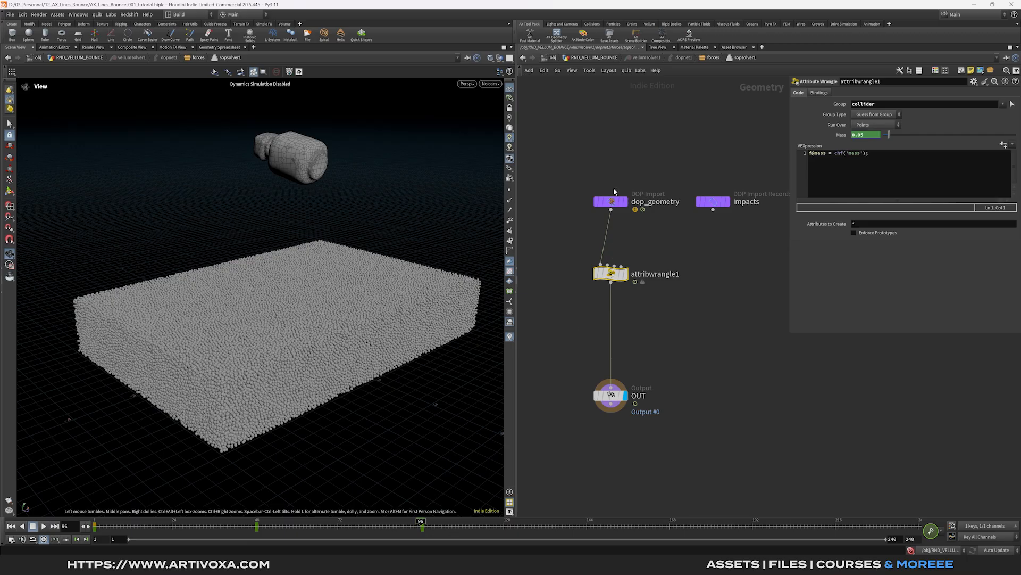
- Return to the RND_VELLUM_BOUNCE network and play the Vellum simulation from frame 1 to check the bounce
{"action": "left_click", "coordinate": [612, 59]}
{"action": "left_click", "coordinate": [10, 526]}
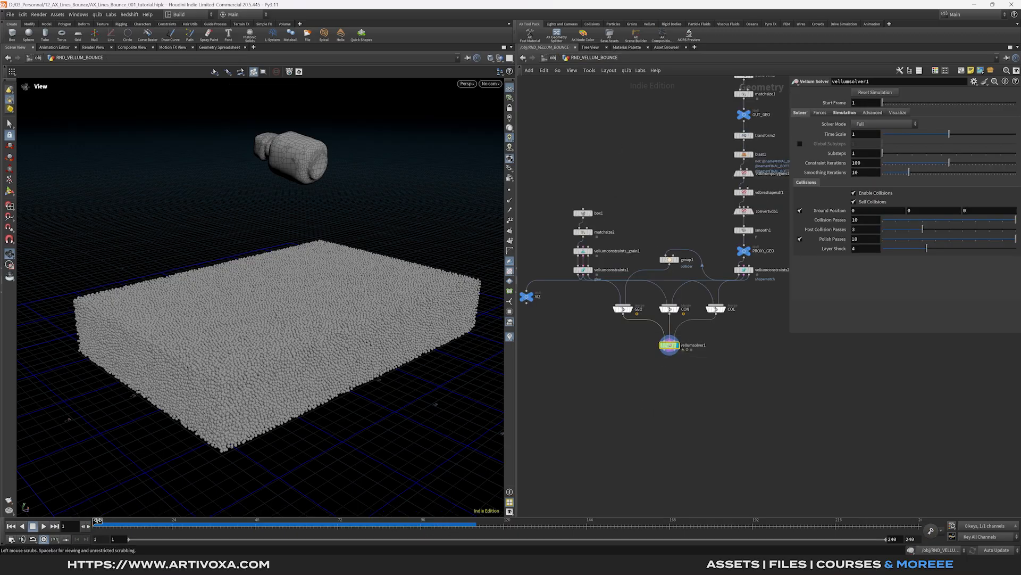
{"action": "left_click", "coordinate": [45, 526]}
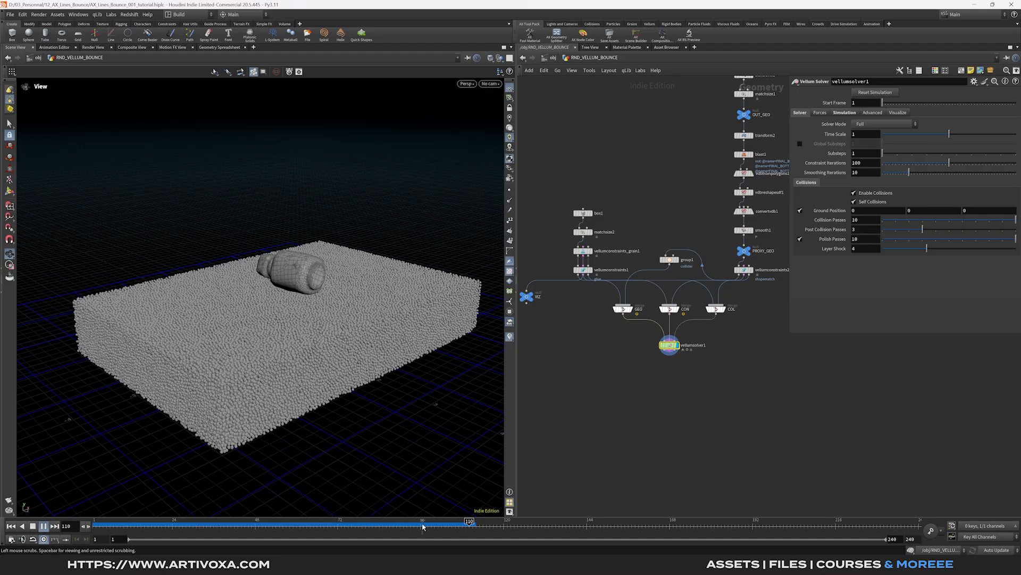
{"action": "left_click", "coordinate": [34, 525]}
{"action": "left_click", "coordinate": [44, 526]}
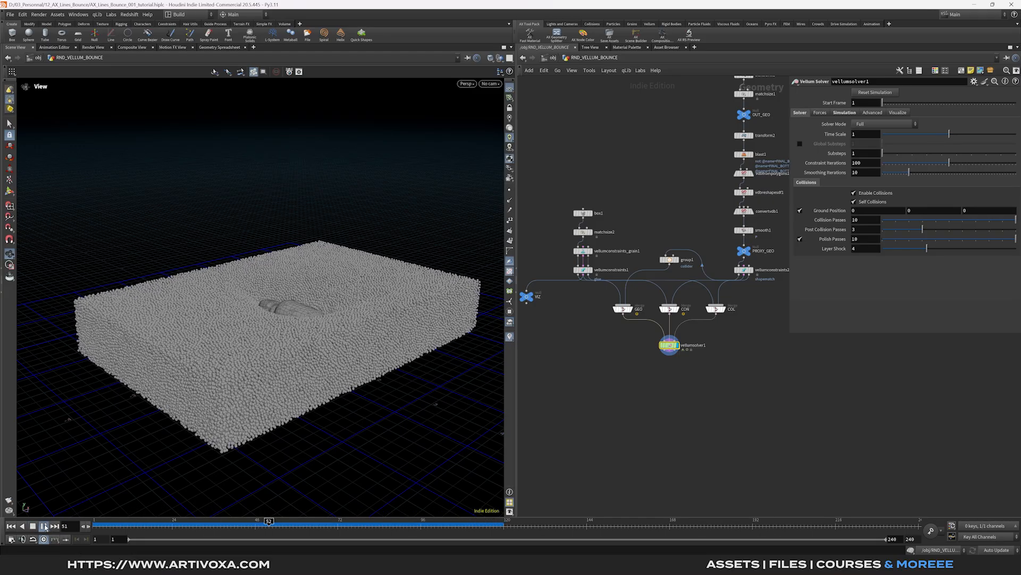
{"action": "left_click", "coordinate": [33, 526]}
- Inside the SOP Solver, add a second Attribute Wrangle and wire it between dop_geometry and OUT in place of the first
{"action": "double_click", "coordinate": [669, 345]}
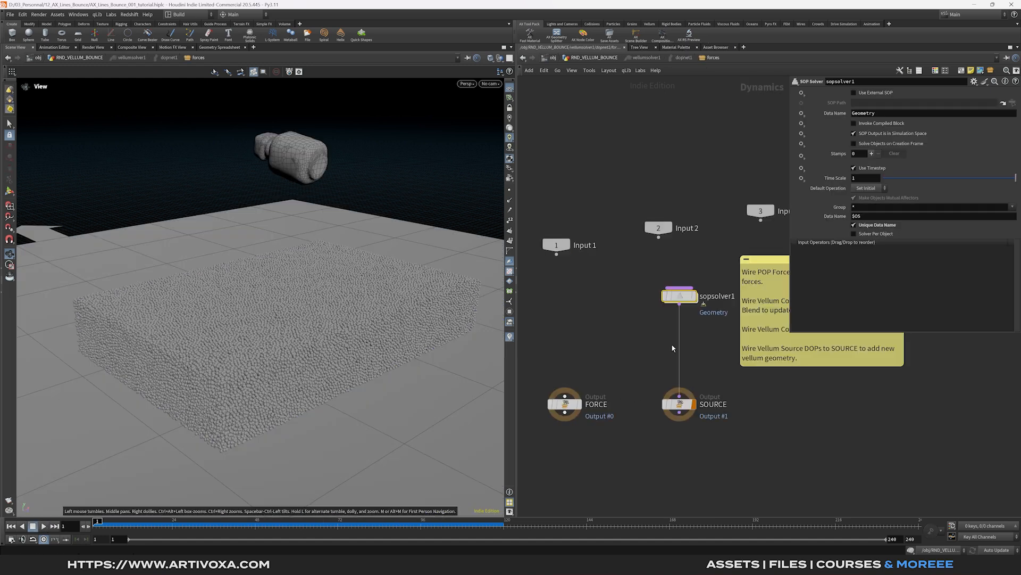
{"action": "double_click", "coordinate": [684, 298]}
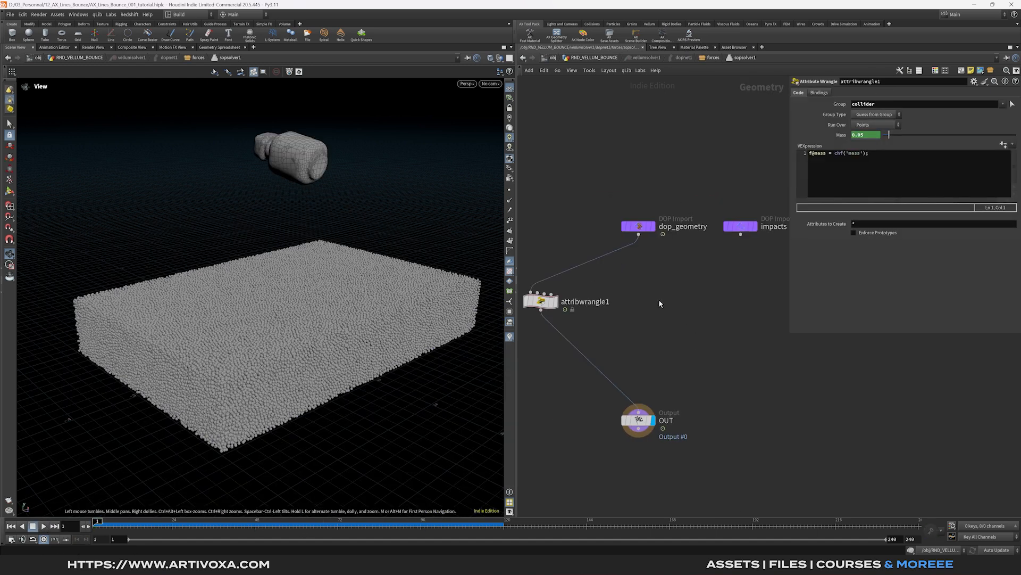
{"action": "key", "text": "Tab"}
{"action": "type", "text": "aw"}
{"action": "key", "text": "Return"}
{"action": "left_click", "coordinate": [659, 302]}
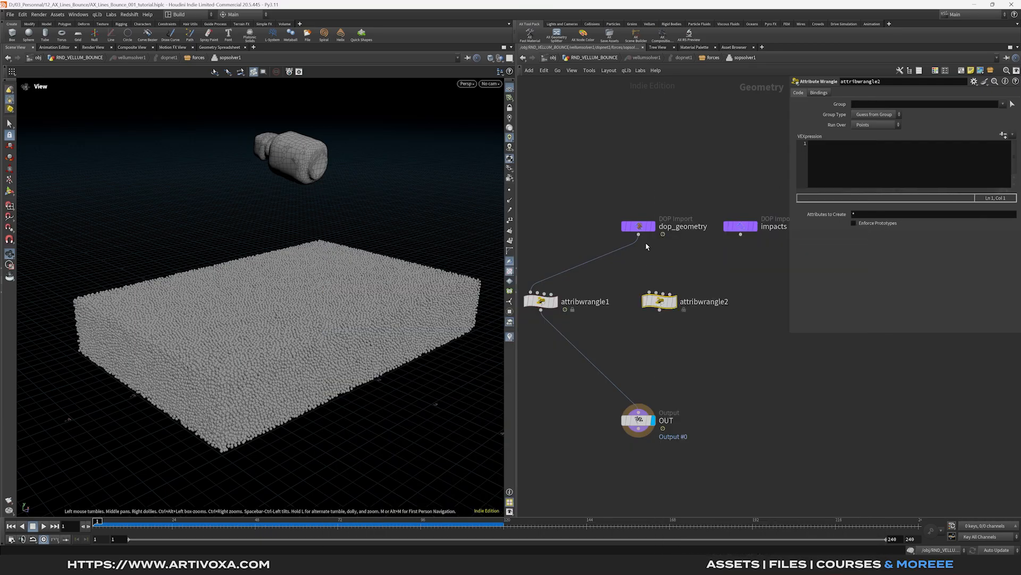
{"action": "left_click_drag", "start_coordinate": [639, 234], "coordinate": [662, 420]}
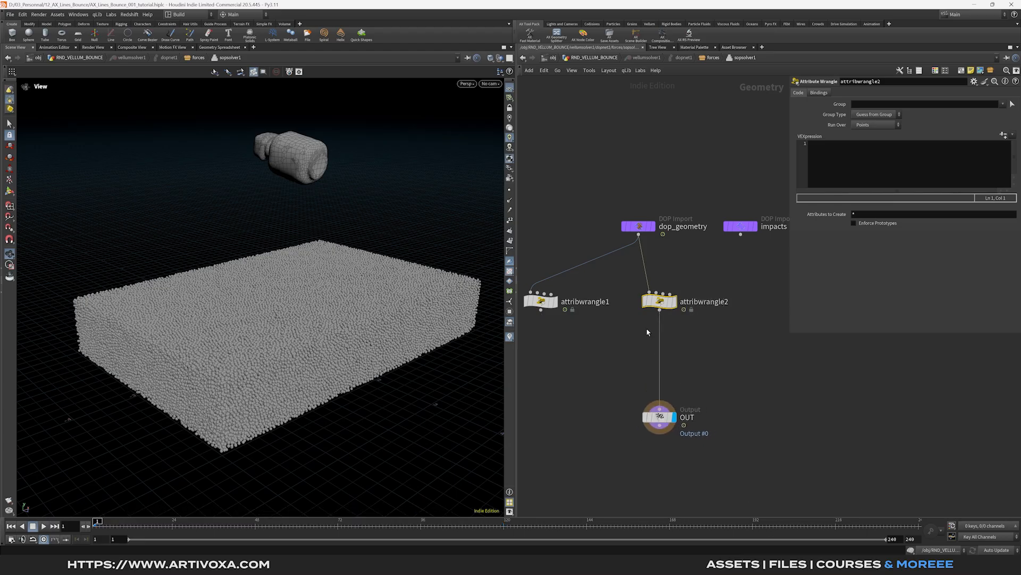
{"action": "left_click", "coordinate": [1003, 103]}
{"action": "left_click", "coordinate": [931, 133]}
{"action": "left_click", "coordinate": [860, 156]}
{"action": "type", "text": "float t = "}
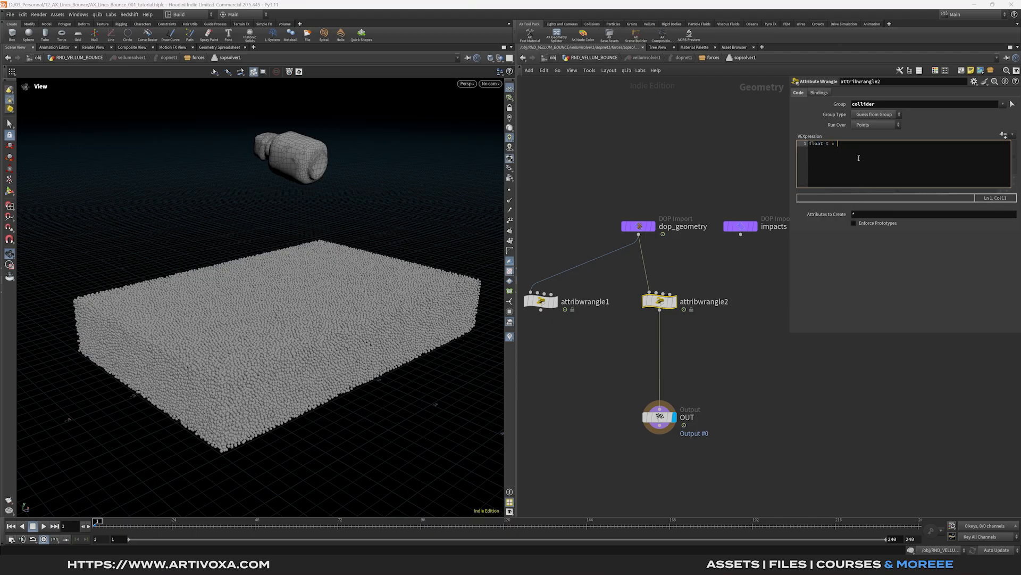
{"action": "type", "text": "@Frame;"}
{"action": "key", "text": "Return"}
{"action": "key", "text": "Return"}
- Add the lines float mass_min = chf('mass_min'); and float mass_max = chf('mass_max'); to the expression
{"action": "type", "text": "float mass_min =) chf('mass_min')"}
{"action": "left_click_drag", "start_coordinate": [905, 156], "coordinate": [807, 158]}
{"action": "key", "text": "ctrl+c"}
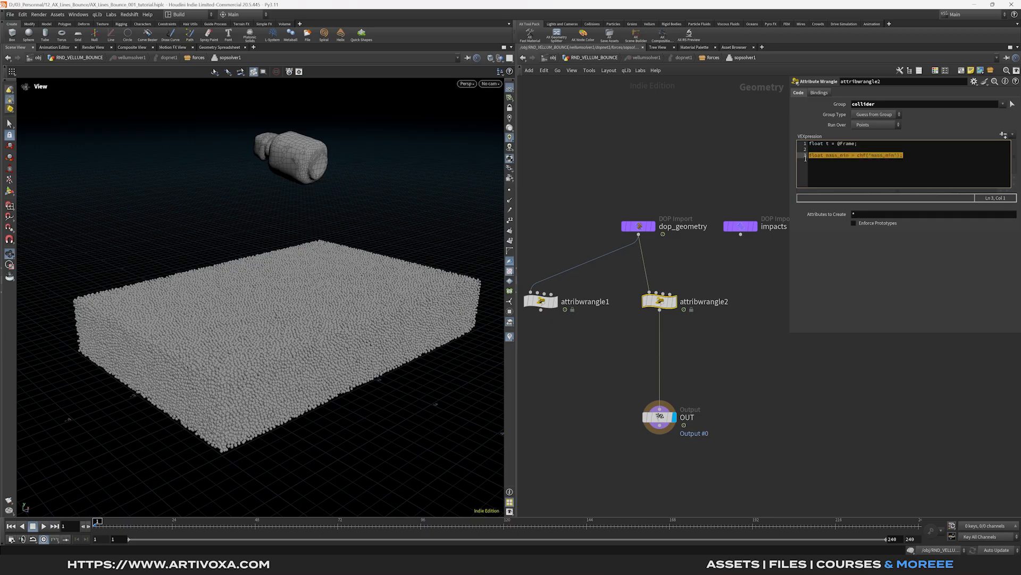
{"action": "left_click", "coordinate": [921, 157]}
{"action": "key", "text": "Return"}
{"action": "key", "text": "ctrl+v"}
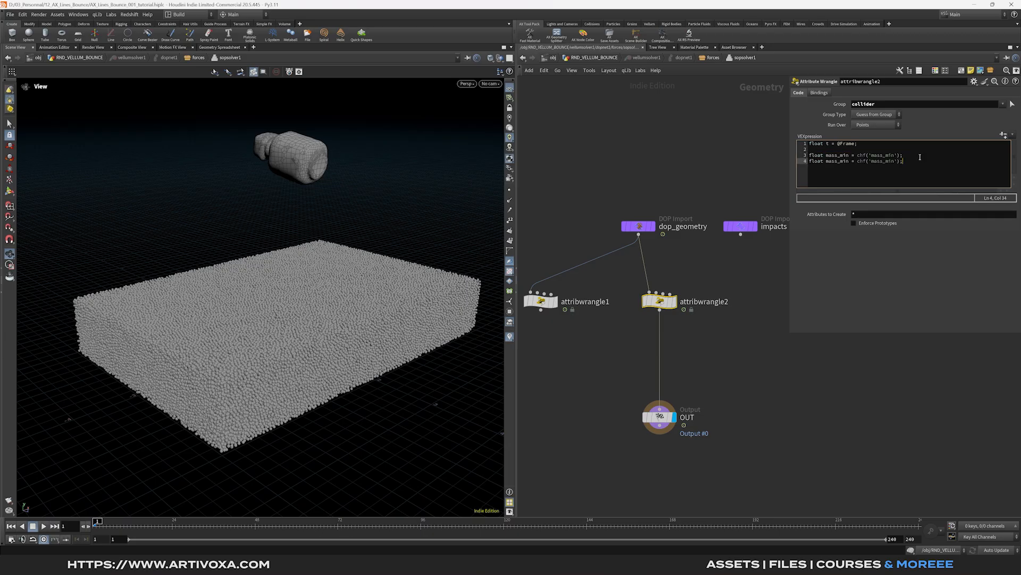
{"action": "left_click", "coordinate": [844, 162]}
{"action": "type", "text": "ax"}
{"action": "key", "text": "BackSpace"}
{"action": "key", "text": "BackSpace"}
{"action": "type", "text": "ax"}
- Add the lines int frame_min = chi('frame_min'); and int frame_max = chi('frame_max'); below the mass declarations
{"action": "key", "text": "Return"}
{"action": "key", "text": "Return"}
{"action": "type", "text": "int frame_min = chi"}
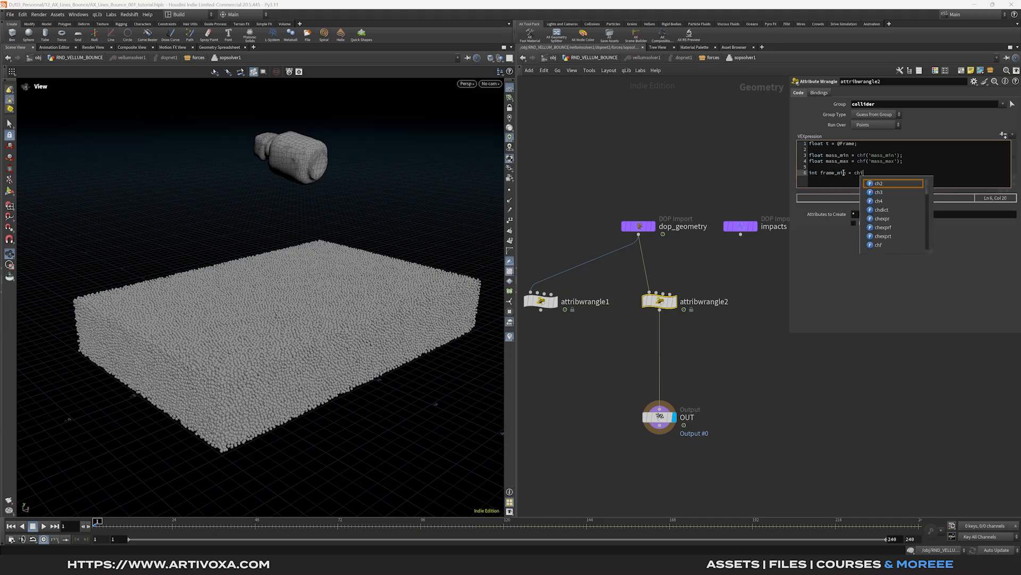
{"action": "type", "text": "('frame_min');"}
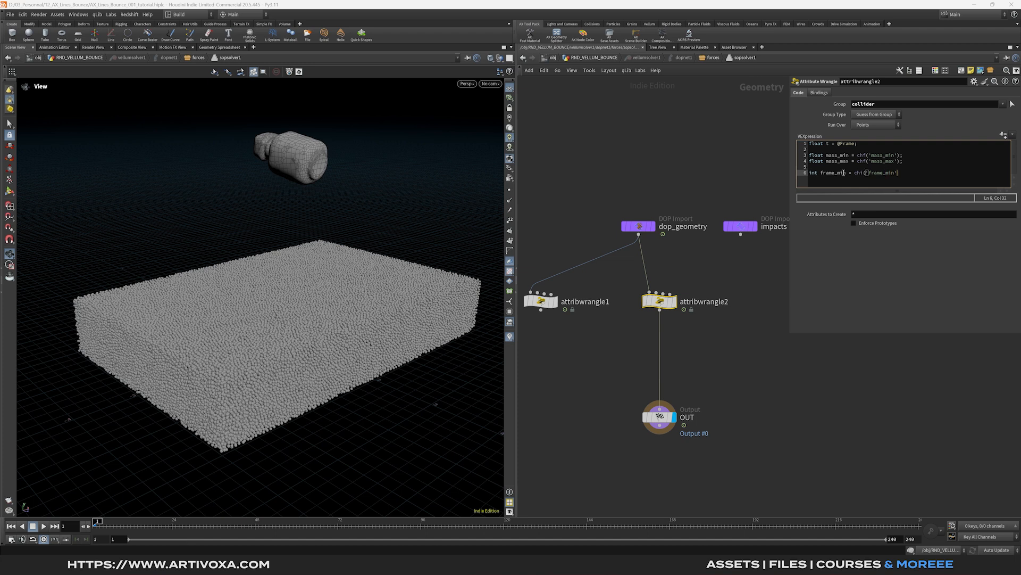
{"action": "left_click_drag", "start_coordinate": [924, 176], "coordinate": [804, 175]}
{"action": "key", "text": "ctrl+c"}
{"action": "left_click", "coordinate": [920, 172]}
{"action": "key", "text": "Return"}
{"action": "key", "text": "ctrl+v"}
{"action": "left_click", "coordinate": [847, 179]}
{"action": "key", "text": "BackSpace"}
{"action": "key", "text": "BackSpace"}
{"action": "key", "text": "BackSpace"}
{"action": "type", "text": "max"}
{"action": "left_click", "coordinate": [896, 179]}
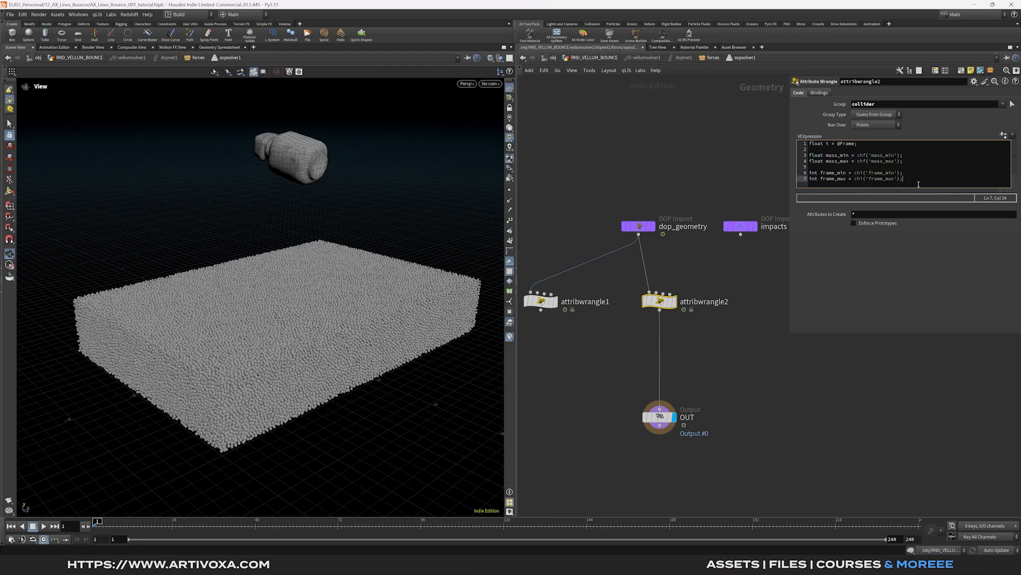
- Add a final line f@mass = fit(t, frame_min, frame_max, mass_min, mass_max) to remap the frame to mass
{"action": "key", "text": "Return"}
{"action": "key", "text": "Return"}
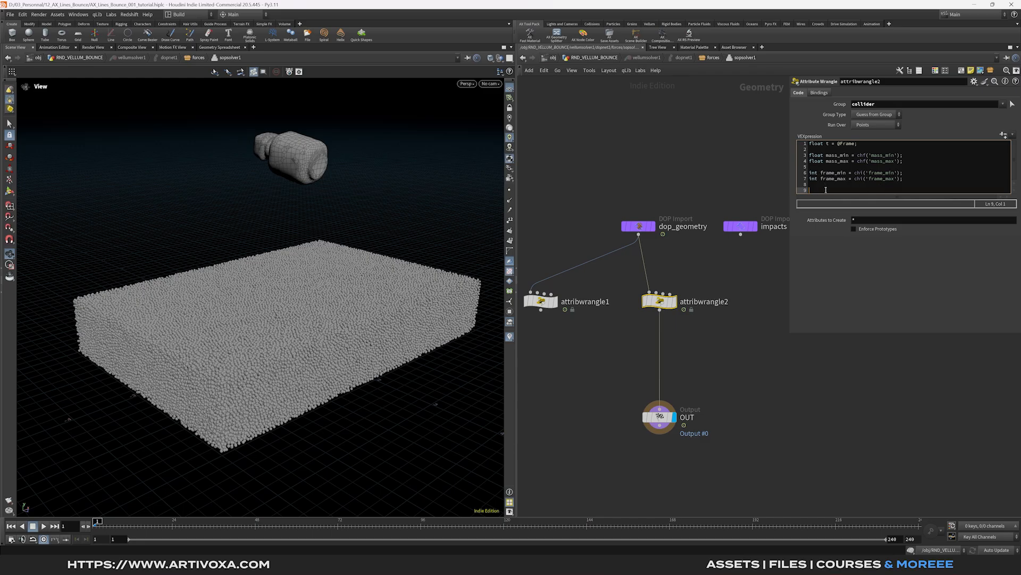
{"action": "type", "text": "f@mass = "}
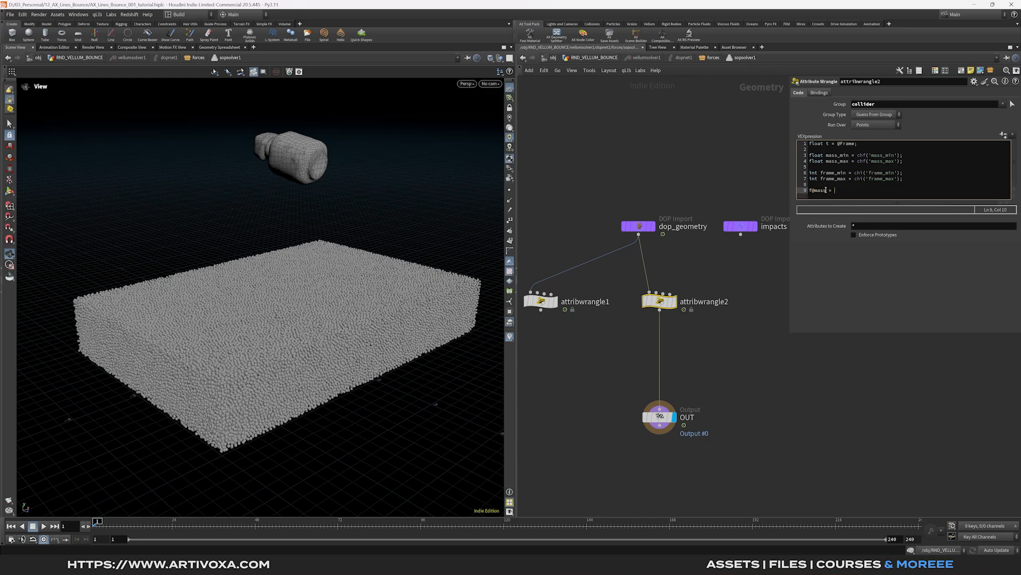
{"action": "type", "text": "fit("}
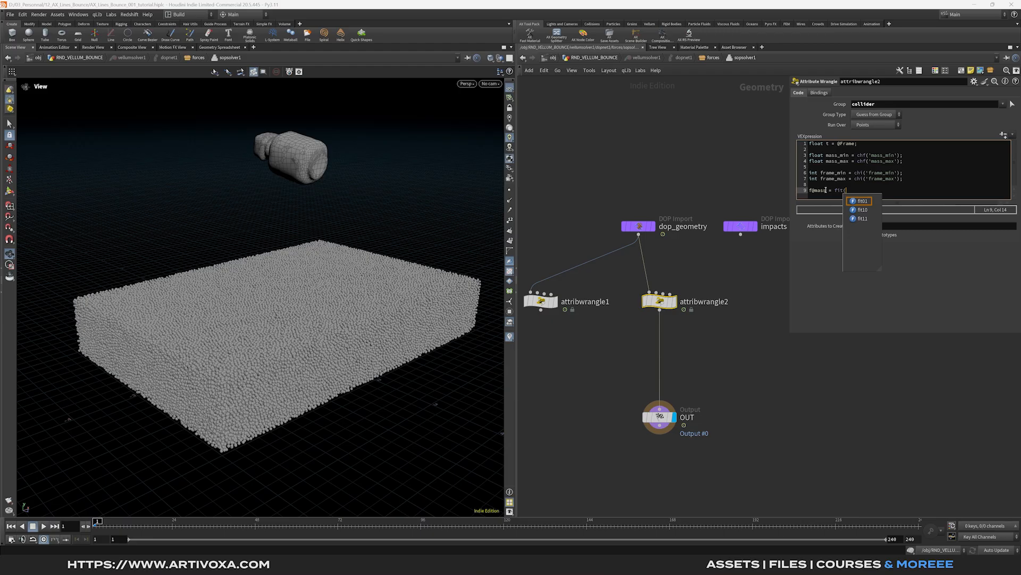
{"action": "type", "text": "t, "}
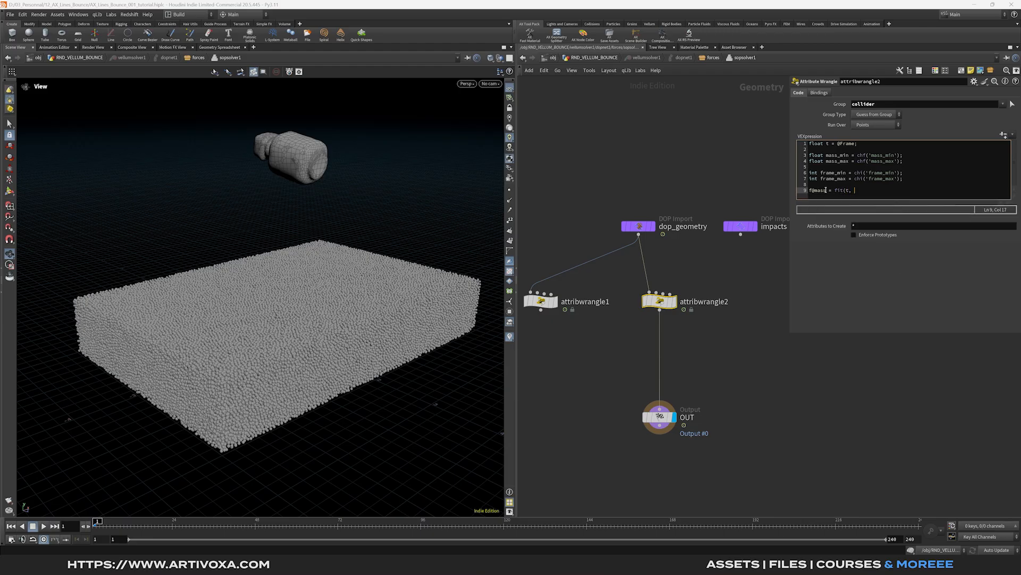
{"action": "type", "text": "frame_min, frame_max, mas"}
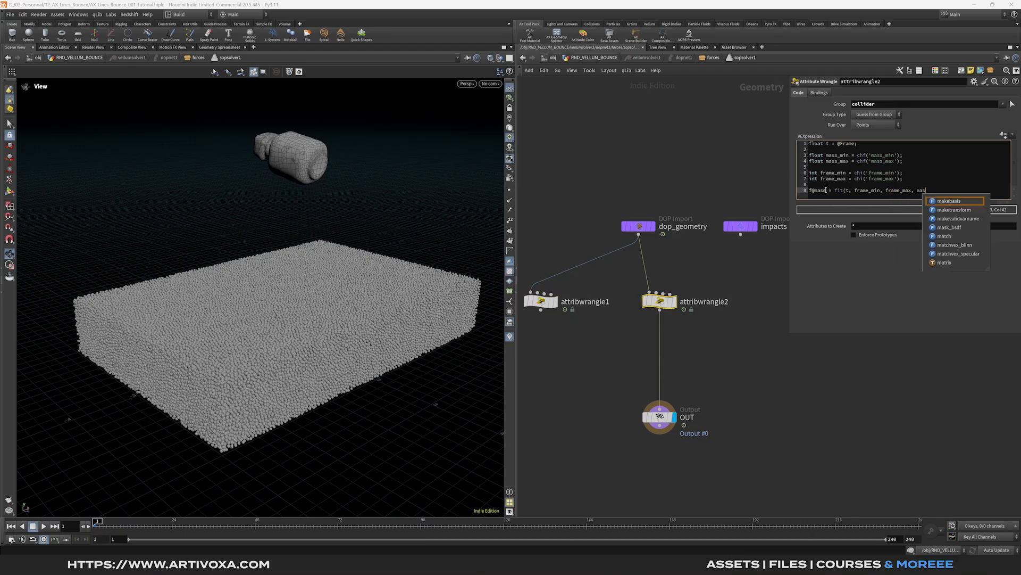
{"action": "type", "text": "s_min, mass_min, "}
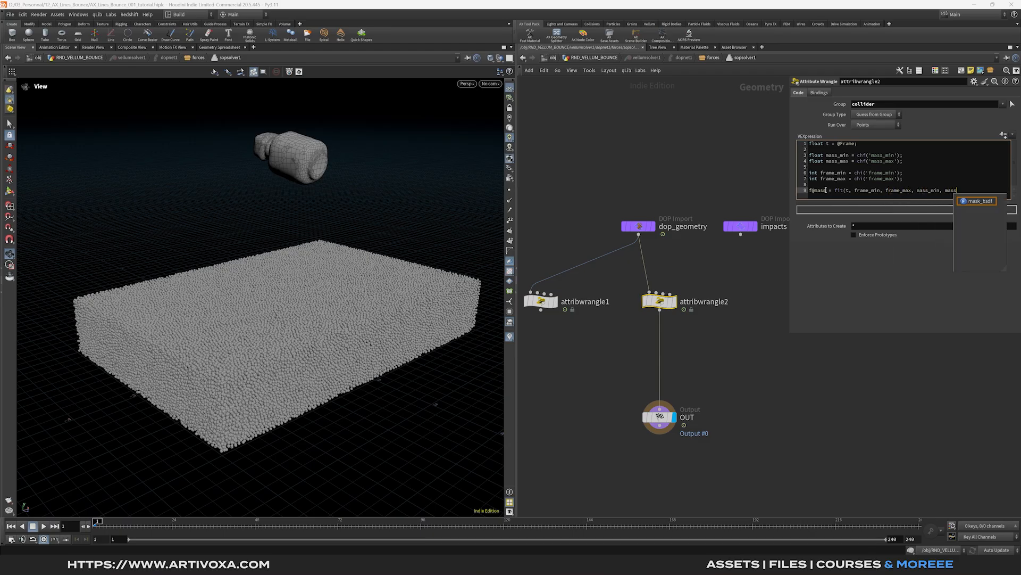
{"action": "type", "text": "max"}
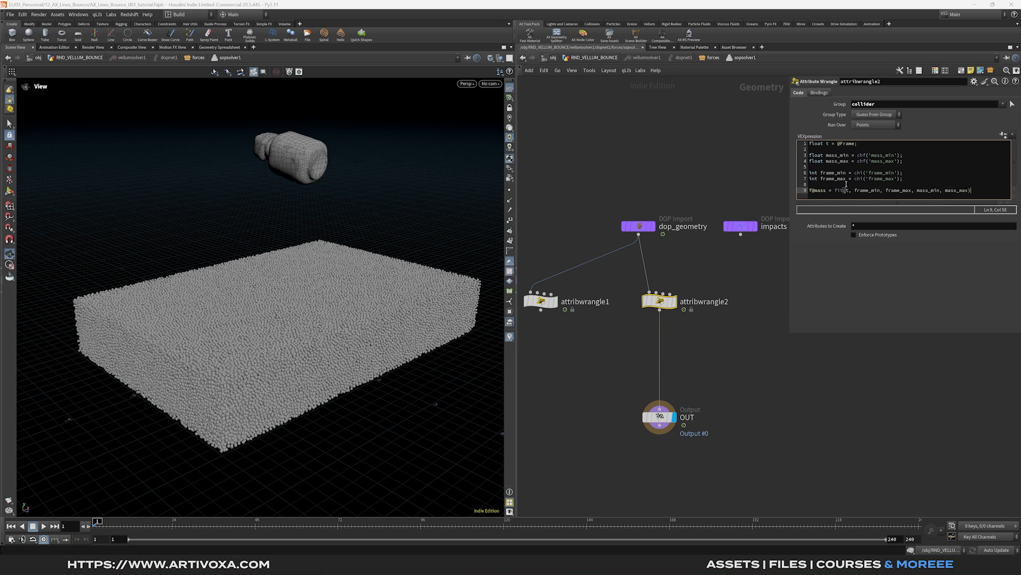
- Wrap the fit expression on the f@mass line in clamp(), limited by mass_min and mass_max, and end it with a semicolon
{"action": "left_click", "coordinate": [835, 190]}
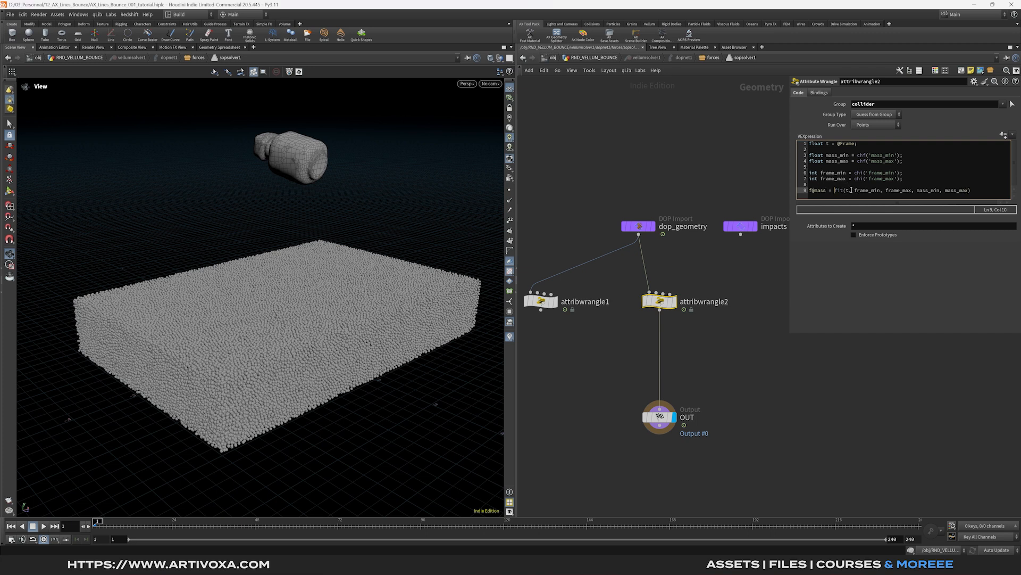
{"action": "type", "text": "clam"}
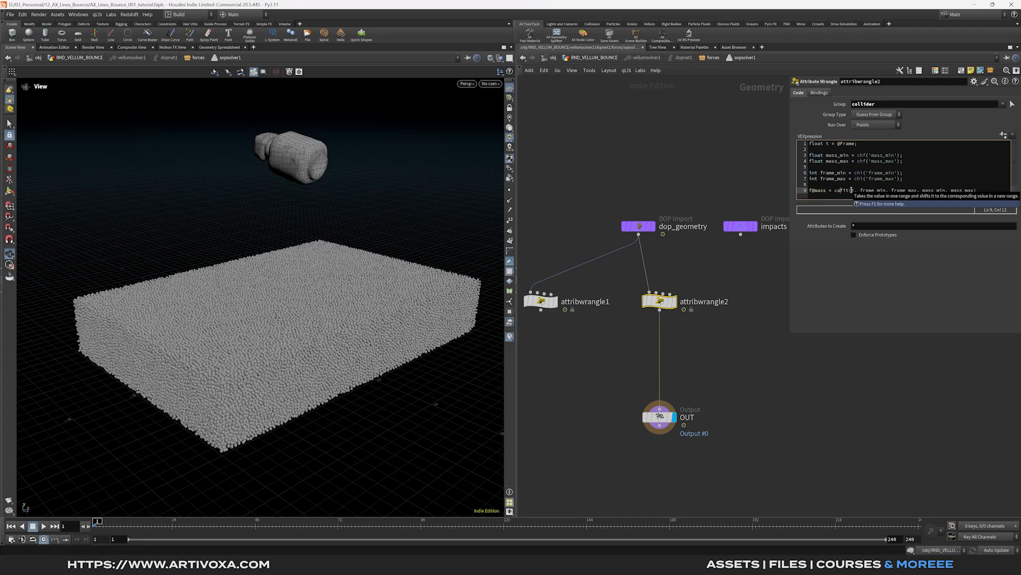
{"action": "type", "text": "p("}
{"action": "left_click", "coordinate": [999, 187]}
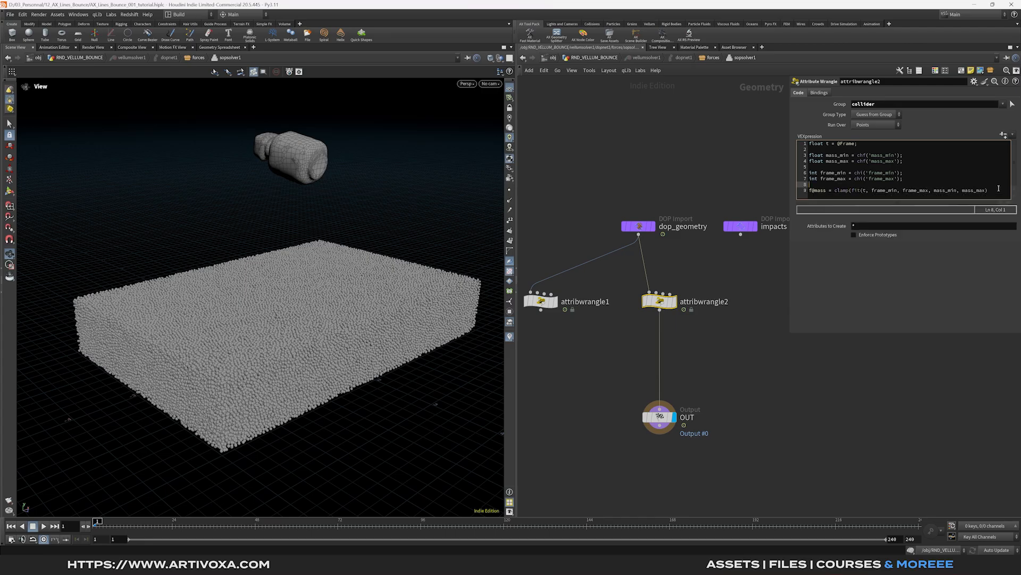
{"action": "left_click", "coordinate": [993, 190]}
{"action": "type", "text": ", mass_"}
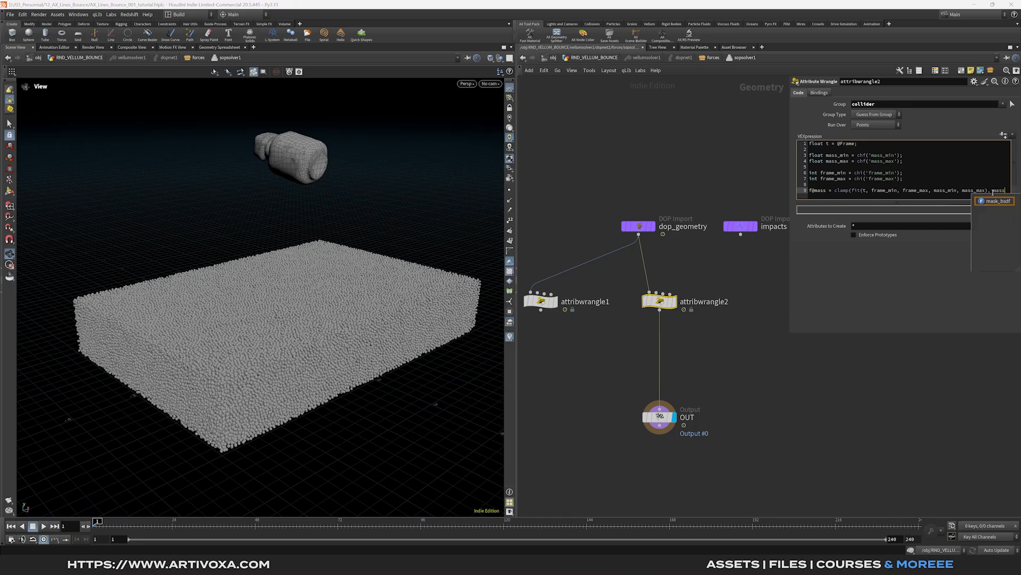
{"action": "type", "text": "min, mass"}
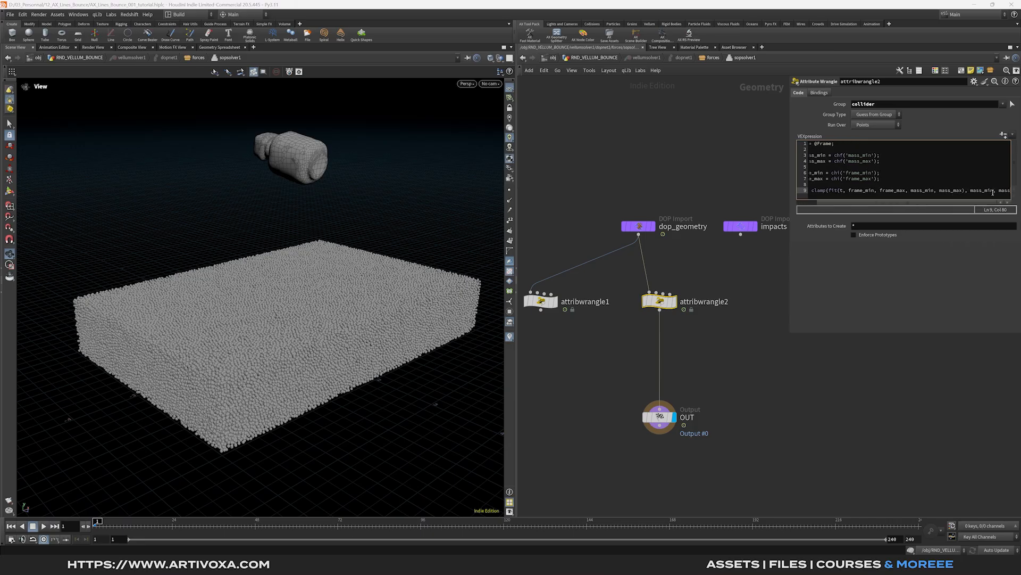
{"action": "type", "text": "_max);"}
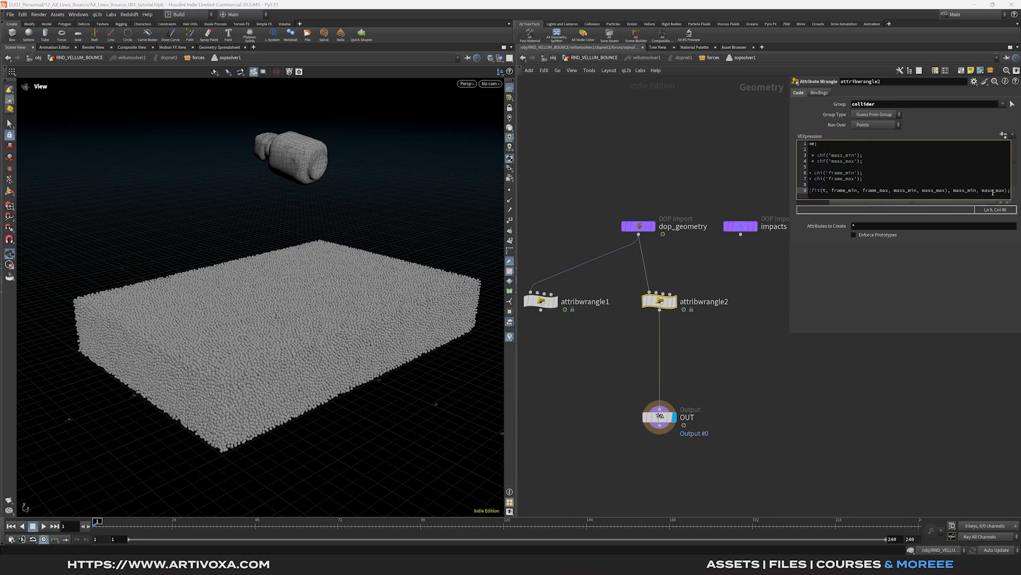
- Generate the wrangle's parameters from its code and set Mass Min to 0.01 and Mass Max to 0.6
{"action": "left_click", "coordinate": [1003, 134]}
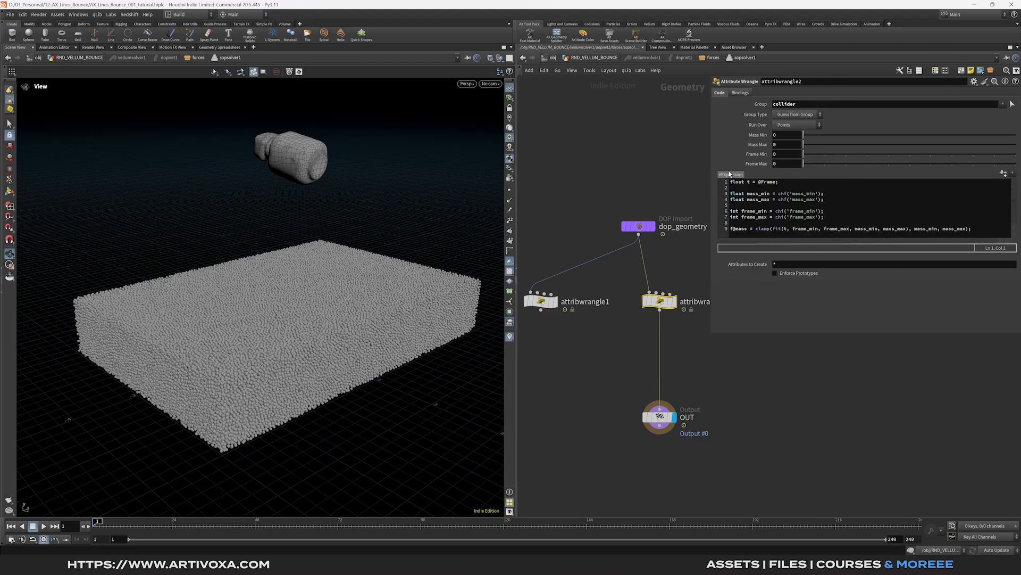
{"action": "left_click", "coordinate": [788, 135]}
{"action": "type", "text": "0.01"}
{"action": "left_click", "coordinate": [788, 145]}
{"action": "type", "text": "0."}
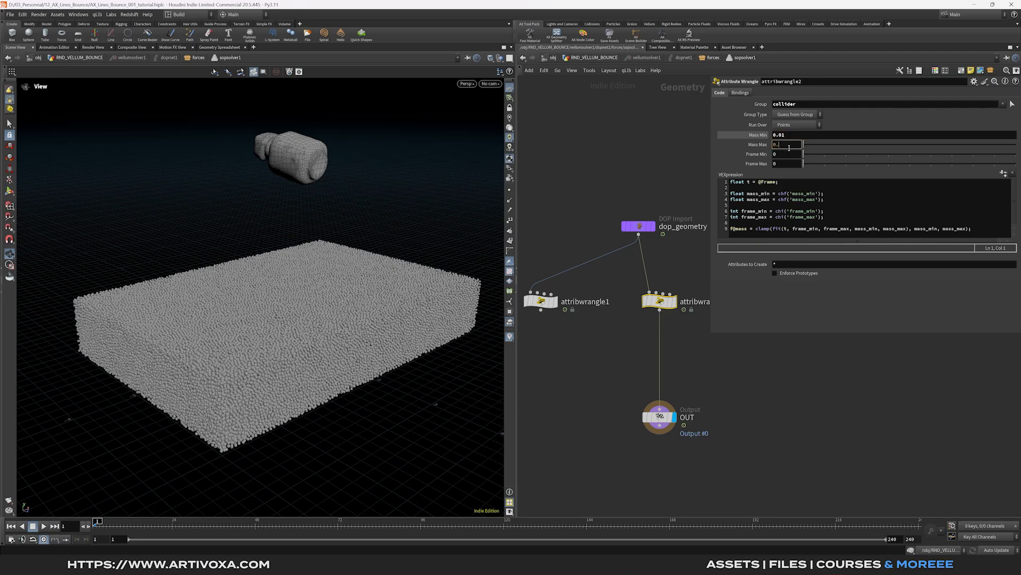
{"action": "type", "text": "6"}
{"action": "key", "text": "Return"}
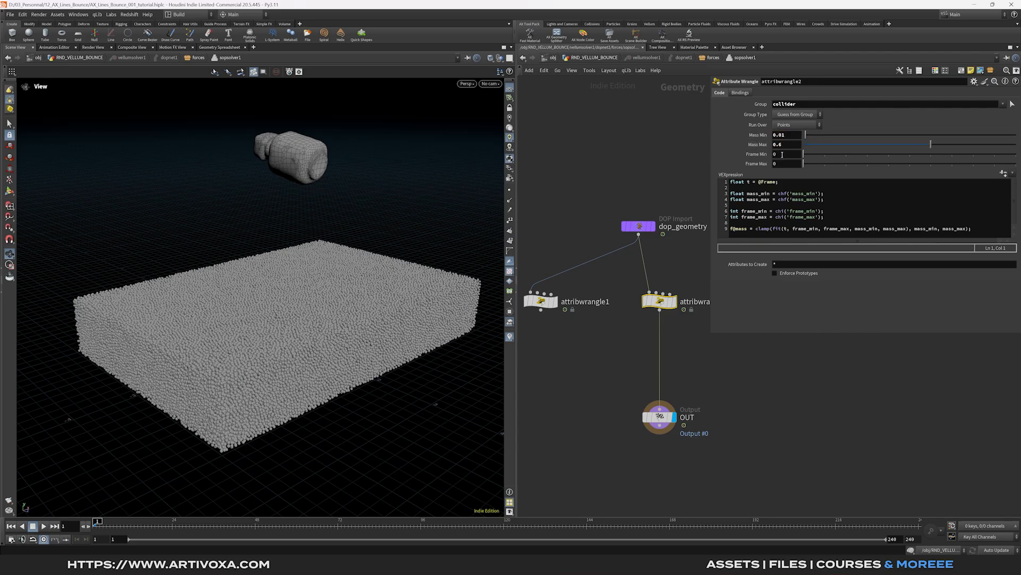
- Set the mass remap's Frame Min to 1 and Frame Max to 48
{"action": "left_click", "coordinate": [782, 154]}
{"action": "type", "text": "1"}
{"action": "key", "text": "Return"}
{"action": "left_click", "coordinate": [791, 164]}
{"action": "type", "text": "48"}
{"action": "key", "text": "Return"}
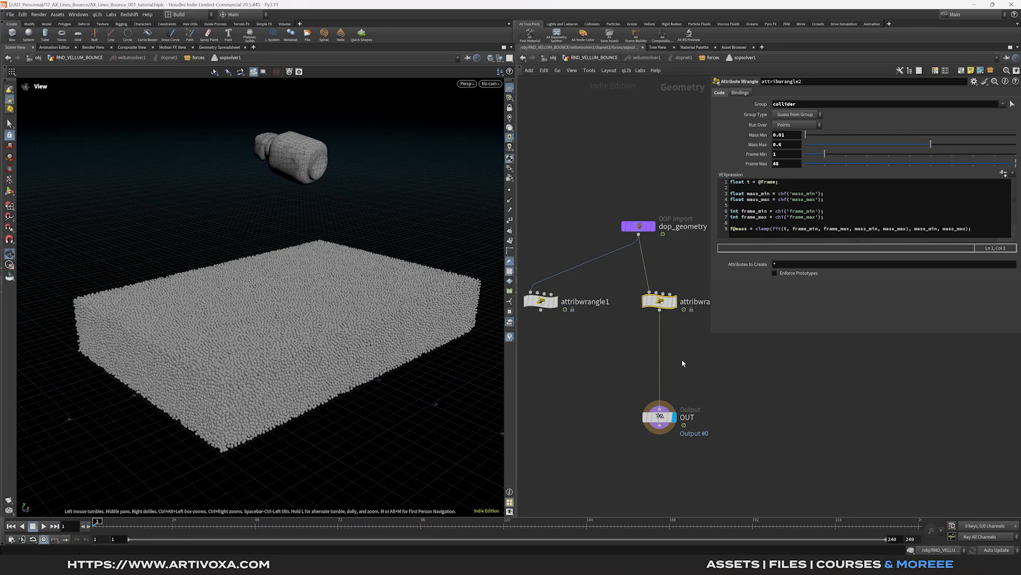
- Return to the RND_VELLUM_BOUNCE network, play the simulation with the frame-driven mass, and rewind to frame 1
{"action": "left_click", "coordinate": [603, 59]}
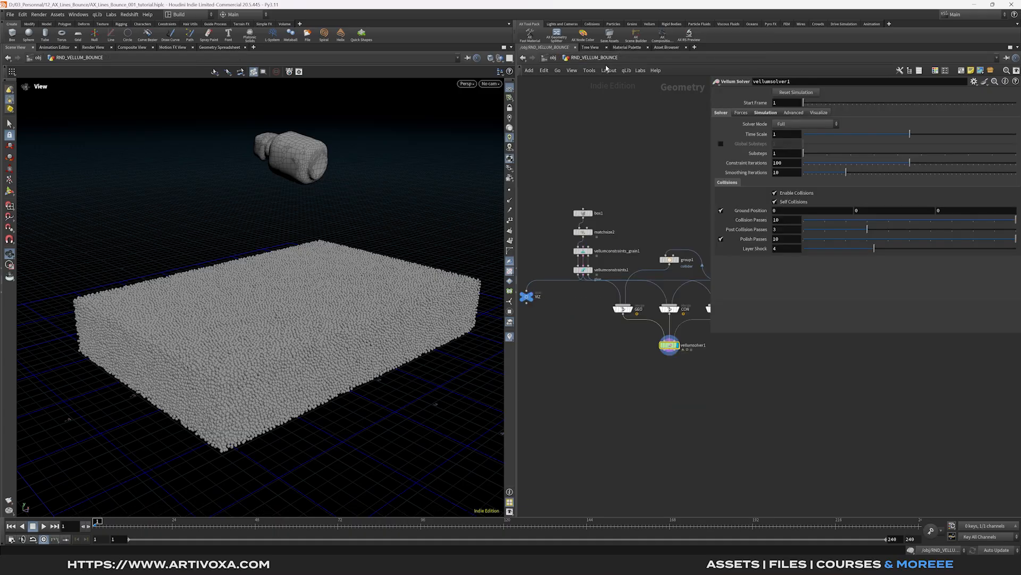
{"action": "left_click", "coordinate": [44, 526]}
{"action": "left_click", "coordinate": [44, 527]}
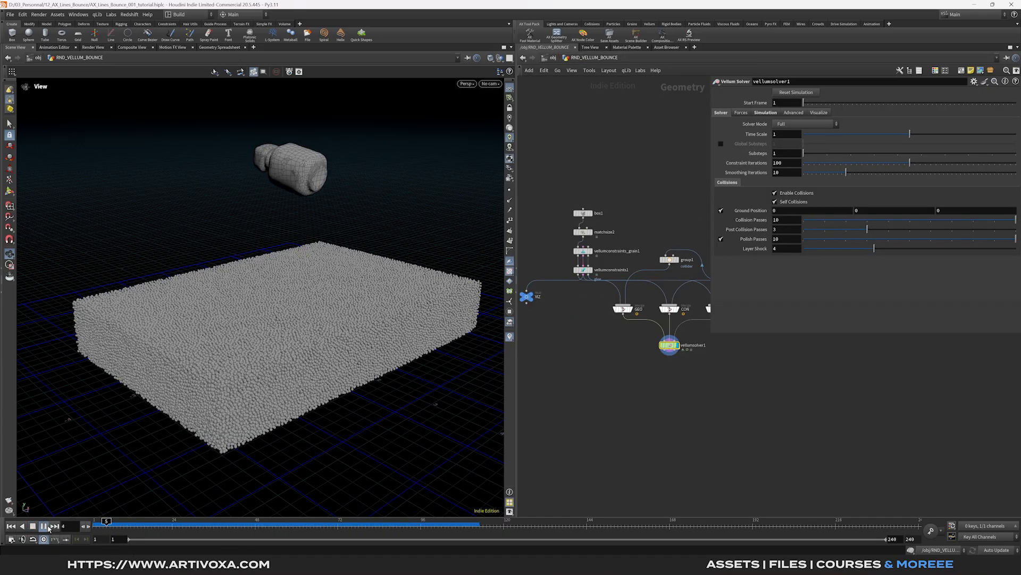
{"action": "left_click", "coordinate": [44, 527]}
{"action": "left_click_drag", "start_coordinate": [225, 520], "coordinate": [96, 527]}
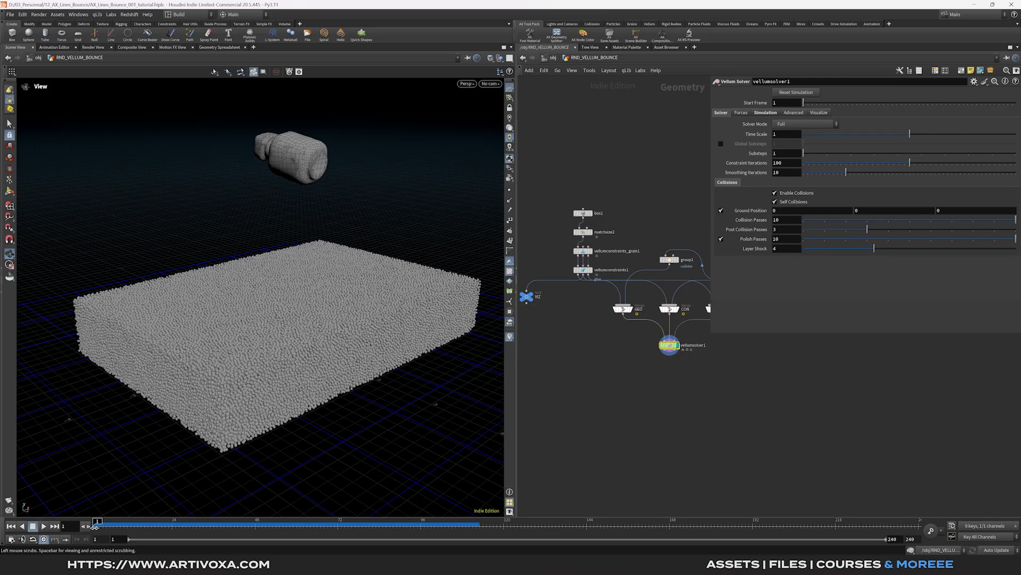
{"action": "mouse_move", "coordinate": [96, 527]}
{"action": "left_mouse_down"}
{"action": "mouse_move", "coordinate": [442, 527]}
{"action": "mouse_move", "coordinate": [96, 526]}
{"action": "left_mouse_up"}
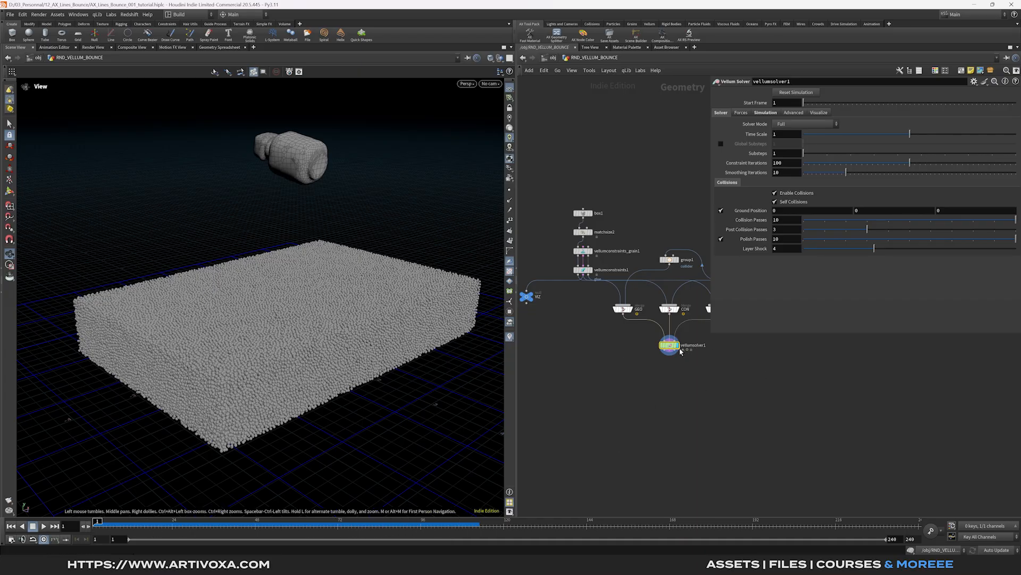
- Reopen the SOP solver network and wire a third Attribute Wrangle between dop_geometry and OUT
{"action": "double_click", "coordinate": [670, 346]}
{"action": "double_click", "coordinate": [689, 298]}
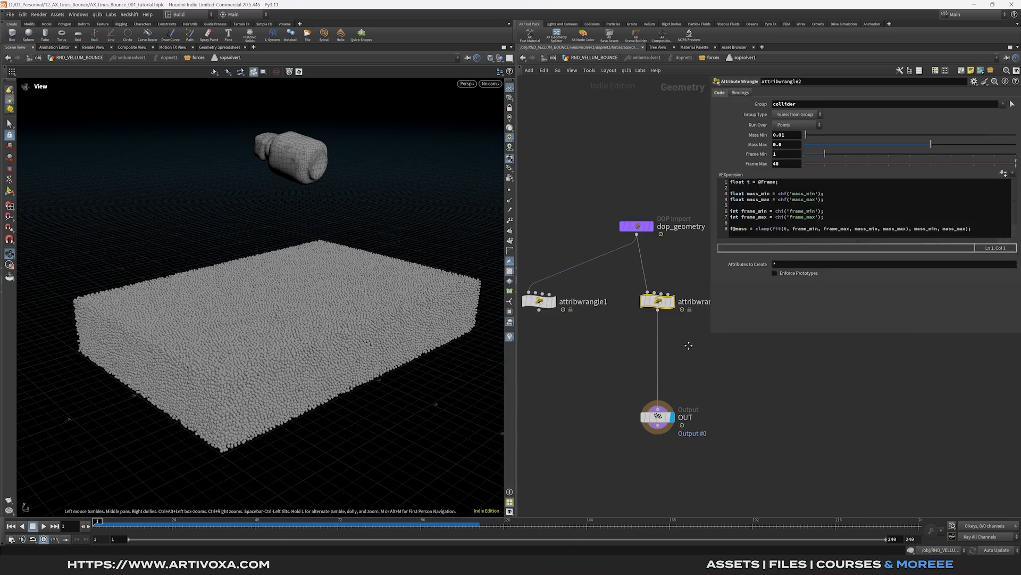
{"action": "scroll", "coordinate": [614, 283], "scroll_direction": "down", "scroll_amount": 4}
{"action": "left_click_drag", "start_coordinate": [590, 303], "coordinate": [578, 304]}
{"action": "key", "text": "Tab"}
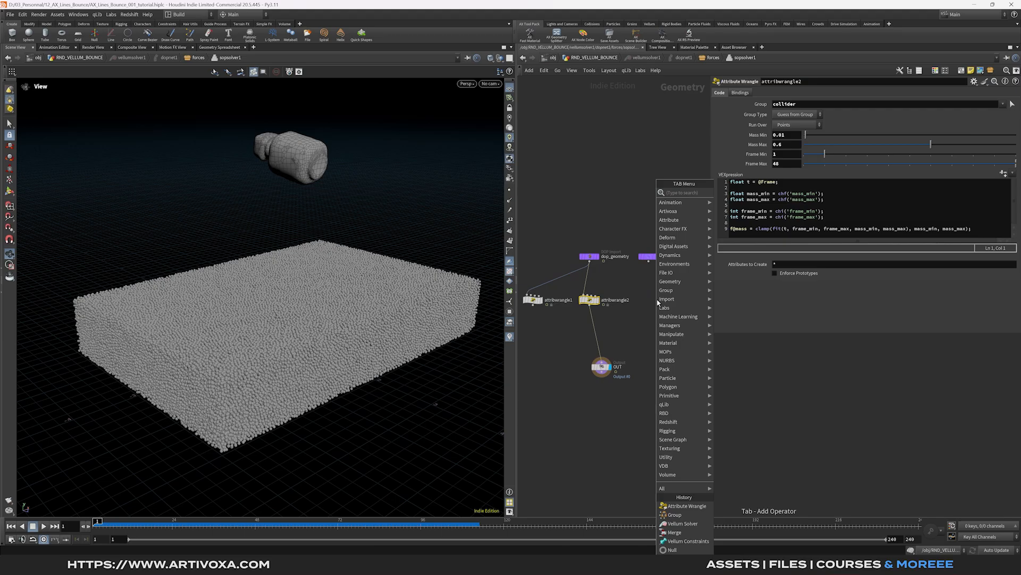
{"action": "type", "text": "attribw"}
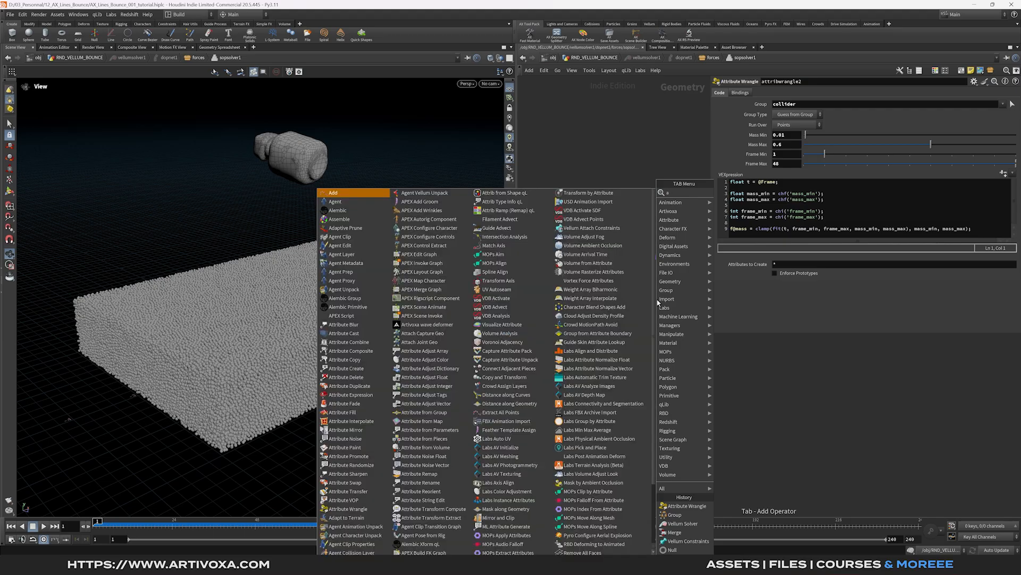
{"action": "key", "text": "Return"}
{"action": "left_click", "coordinate": [658, 303]}
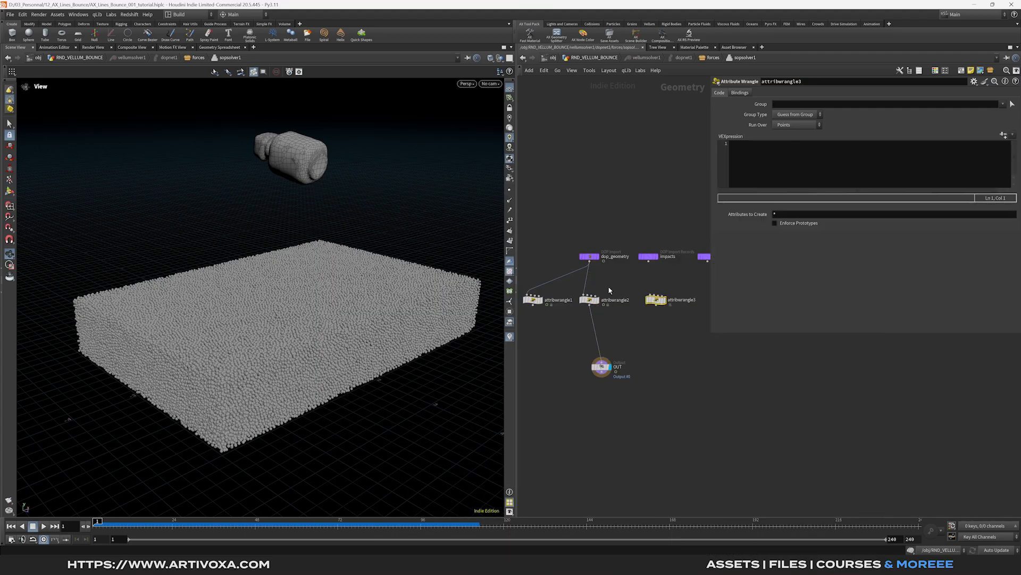
{"action": "left_click_drag", "start_coordinate": [591, 262], "coordinate": [602, 360]}
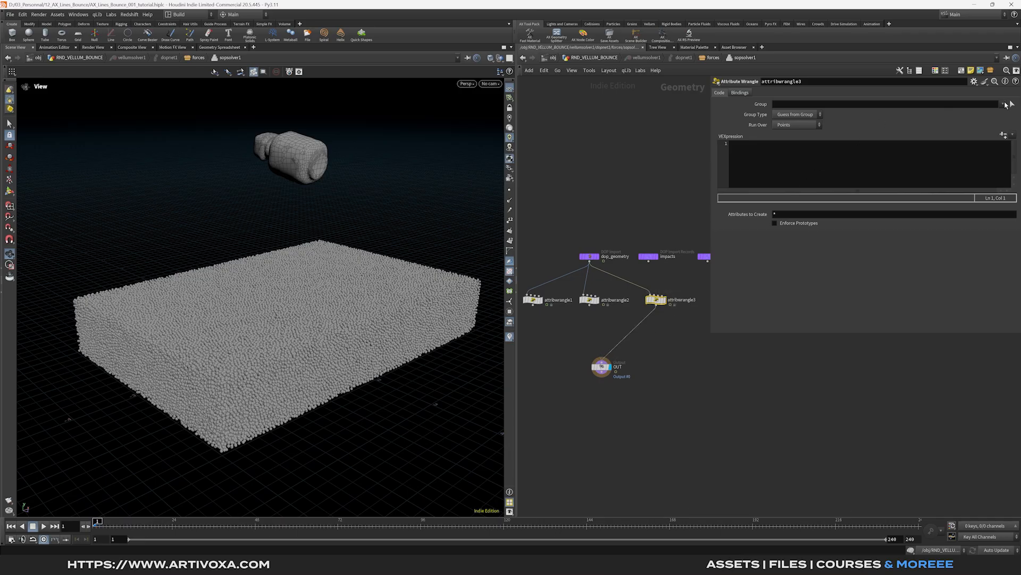
- Restrict the third wrangle to the collider group, enter f@mass = chf('mass'); and generate its Mass parameter
{"action": "left_click", "coordinate": [1003, 104]}
{"action": "left_click", "coordinate": [975, 133]}
{"action": "left_click", "coordinate": [830, 170]}
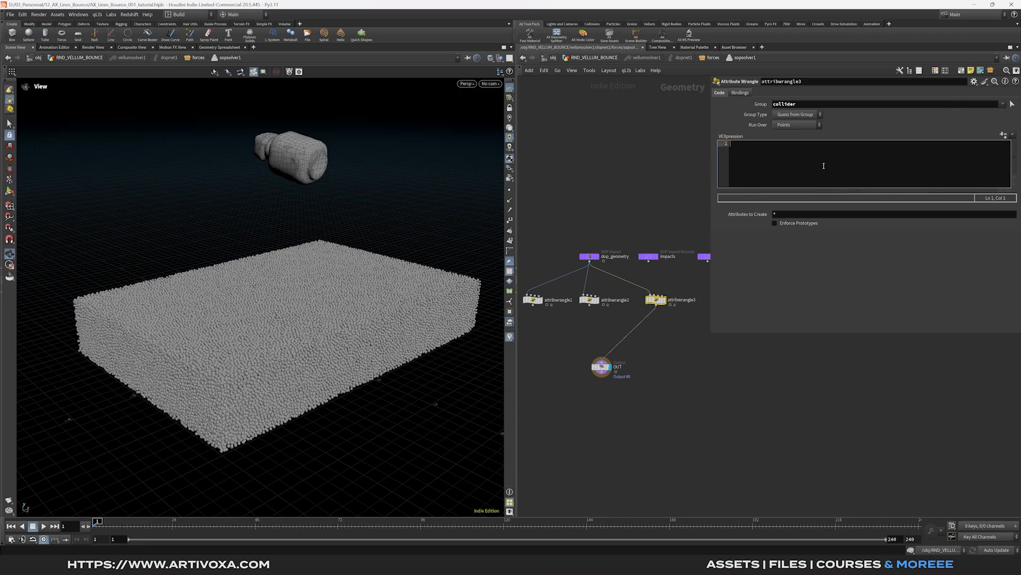
{"action": "type", "text": "f@"}
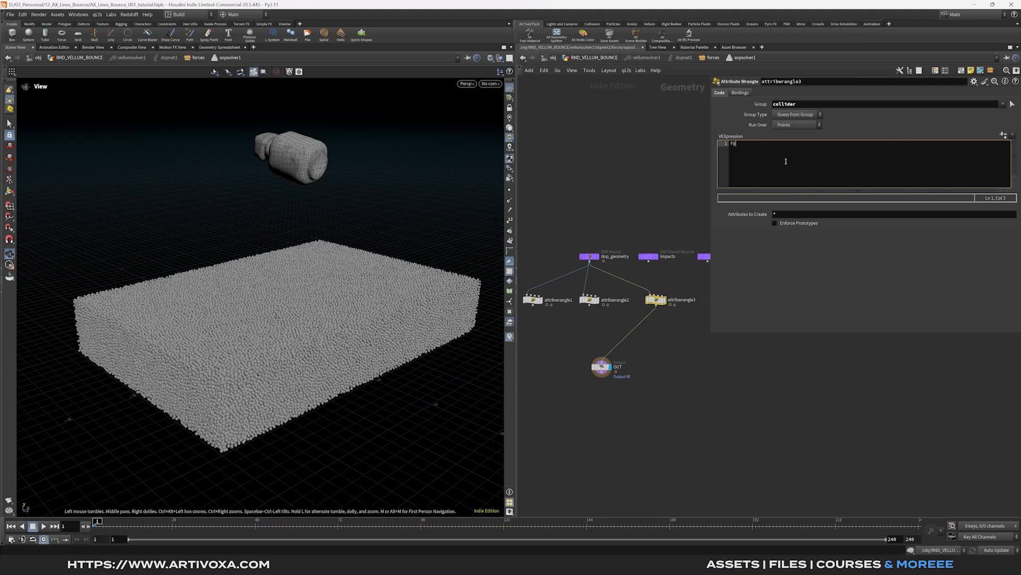
{"action": "type", "text": "mass = chf('mass"}
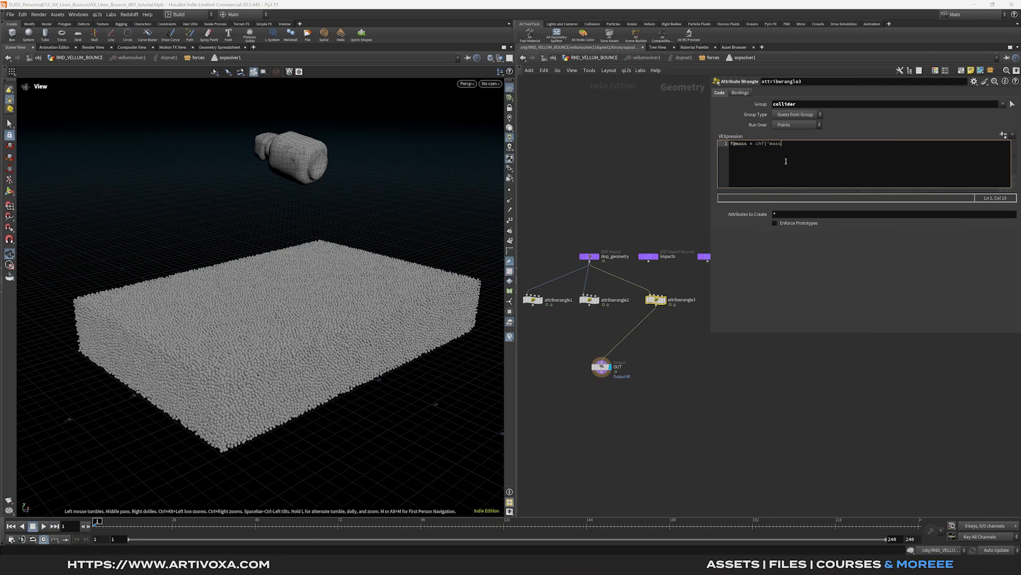
{"action": "type", "text": "');"}
{"action": "left_click", "coordinate": [882, 359]}
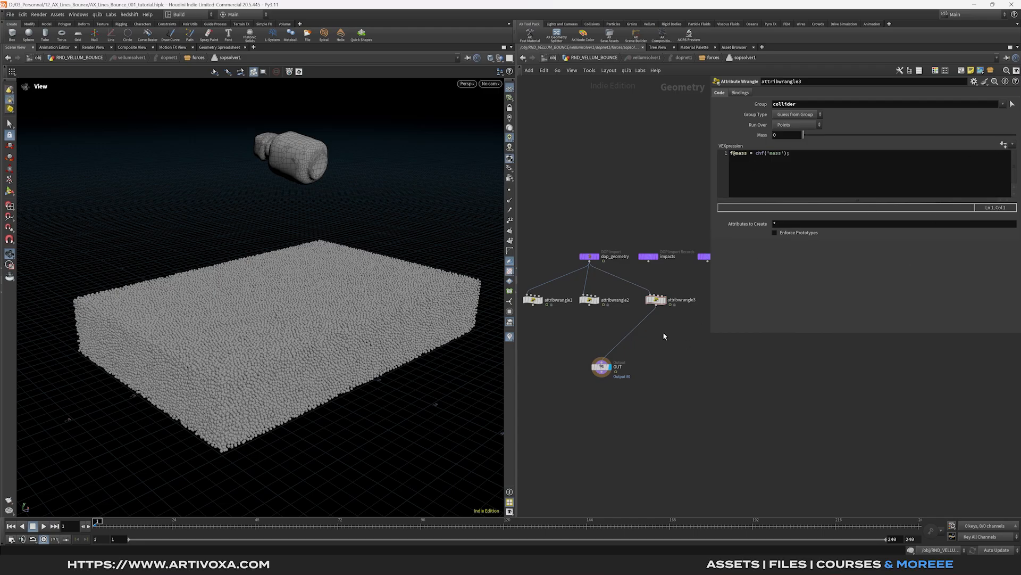
- Apply a Motion FX wave to the third wrangle's Mass parameter
{"action": "left_click_drag", "start_coordinate": [530, 300], "coordinate": [528, 298]}
{"action": "left_click_drag", "start_coordinate": [668, 344], "coordinate": [656, 301]}
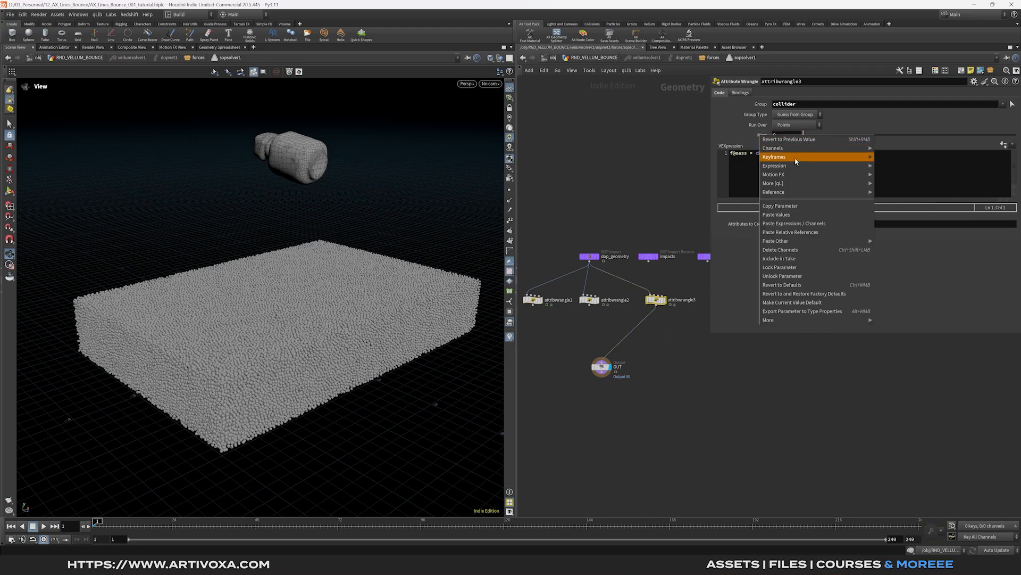
{"action": "mouse_move", "coordinate": [782, 175]}
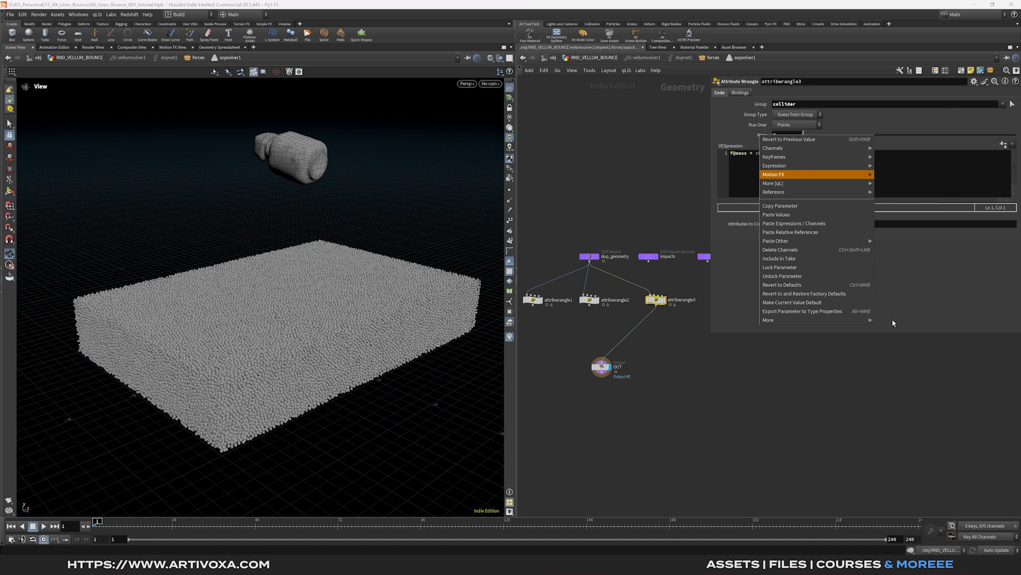
{"action": "left_click", "coordinate": [898, 316]}
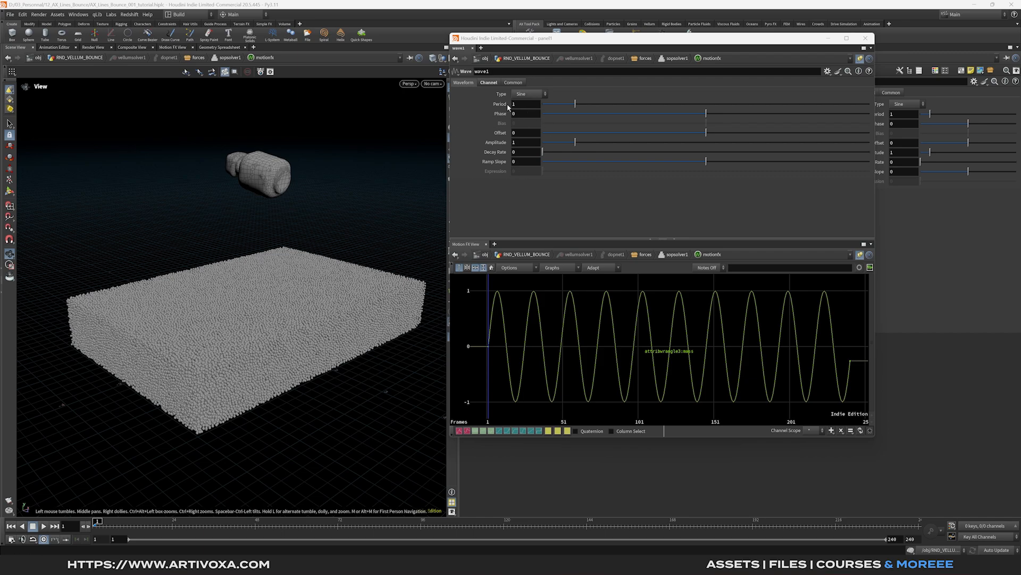
- Set the sine wave's Offset to 1.27 and its Amplitude to 0.4
{"action": "left_click", "coordinate": [527, 133]}
{"action": "type", "text": "1.27"}
{"action": "key", "text": "Return"}
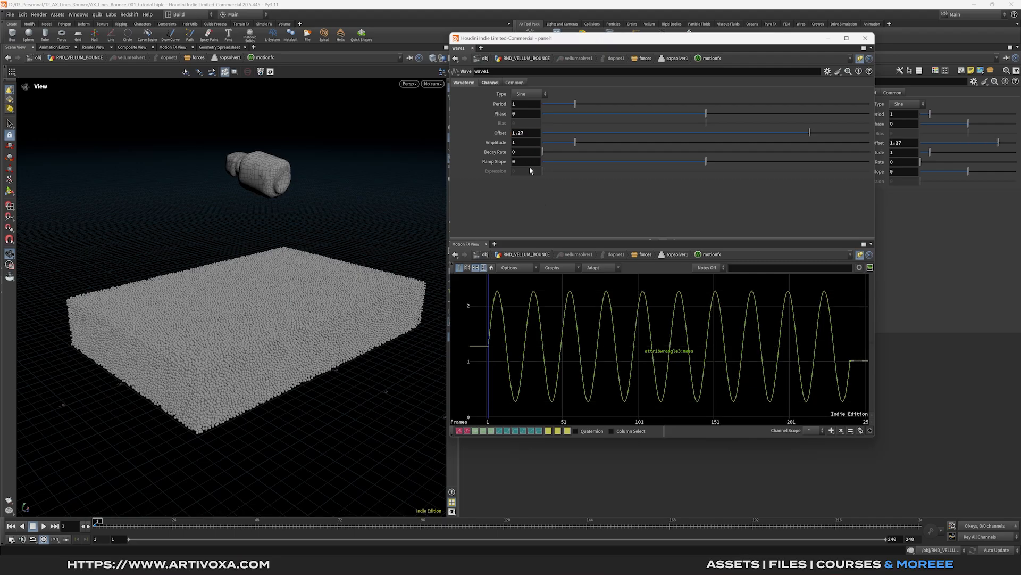
{"action": "left_click", "coordinate": [534, 144]}
{"action": "type", "text": "0.4"}
{"action": "key", "text": "Return"}
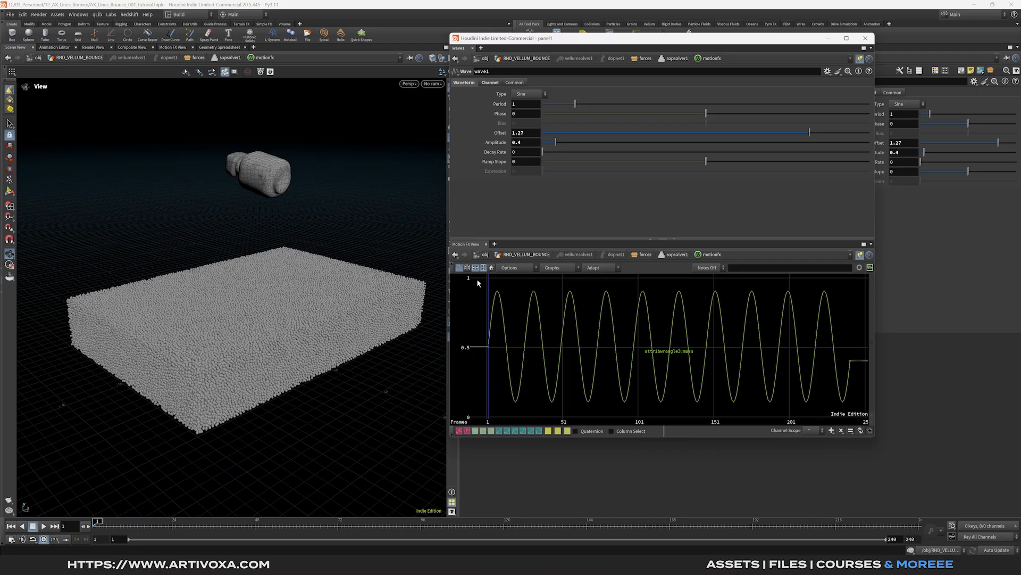
- Adjust the sine wave's Offset to 1.251 and its Period to 0.95, and close the wave editor
{"action": "key", "text": "BackSpace"}
{"action": "type", "text": "6"}
{"action": "key", "text": "Return"}
{"action": "left_click_drag", "start_coordinate": [811, 132], "coordinate": [809, 133]}
{"action": "left_click_drag", "start_coordinate": [576, 103], "coordinate": [548, 106]}
{"action": "type", "text": "5"}
{"action": "key", "text": "Return"}
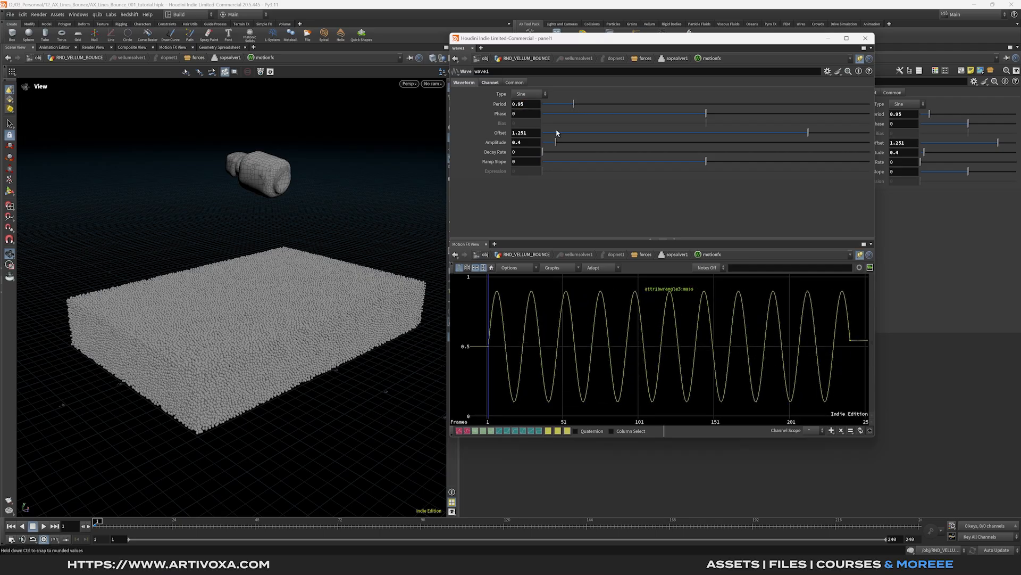
{"action": "left_click", "coordinate": [866, 39]}
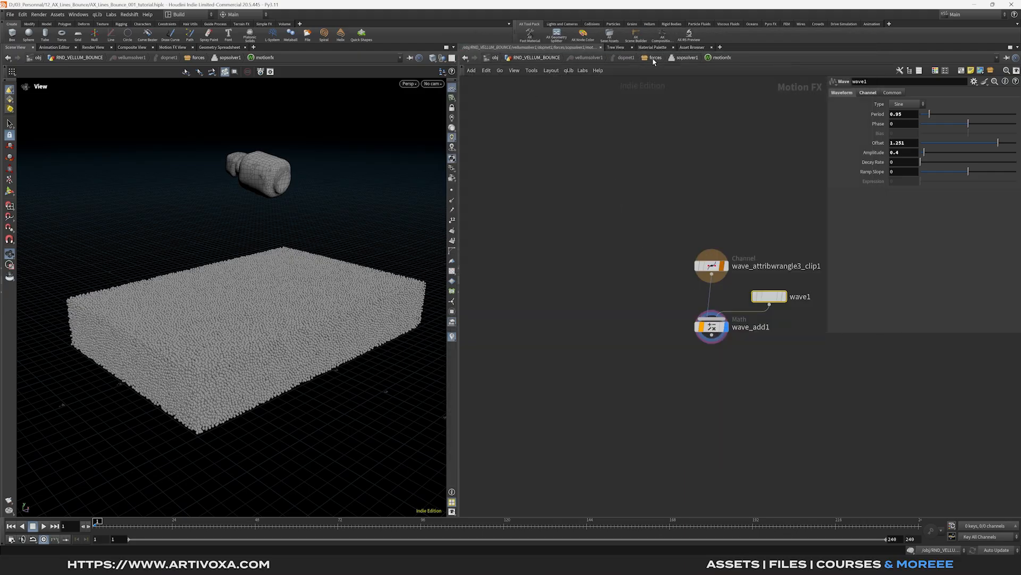
- Go back up to the RND_VELLUM_BOUNCE network, play the simulation with the wave-driven mass, and rewind to frame 1
{"action": "left_click", "coordinate": [686, 58]}
{"action": "left_click_drag", "start_coordinate": [573, 366], "coordinate": [650, 282]}
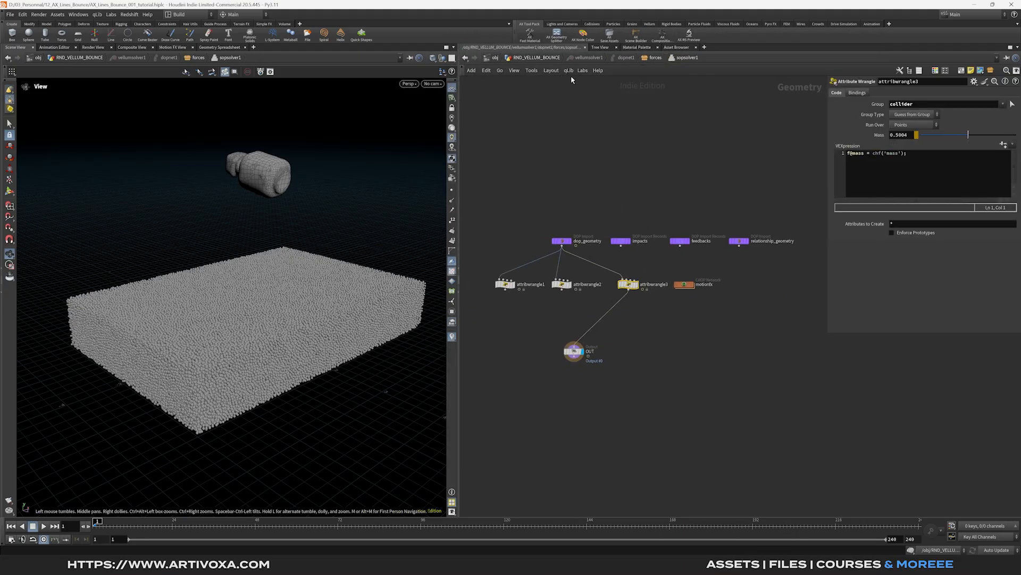
{"action": "left_click", "coordinate": [537, 58]}
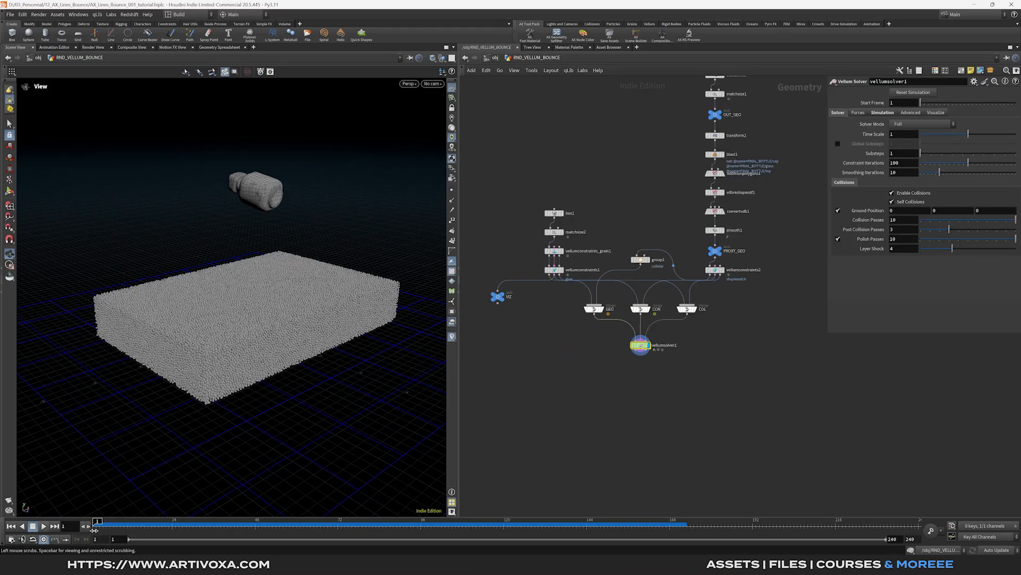
{"action": "left_click", "coordinate": [45, 526]}
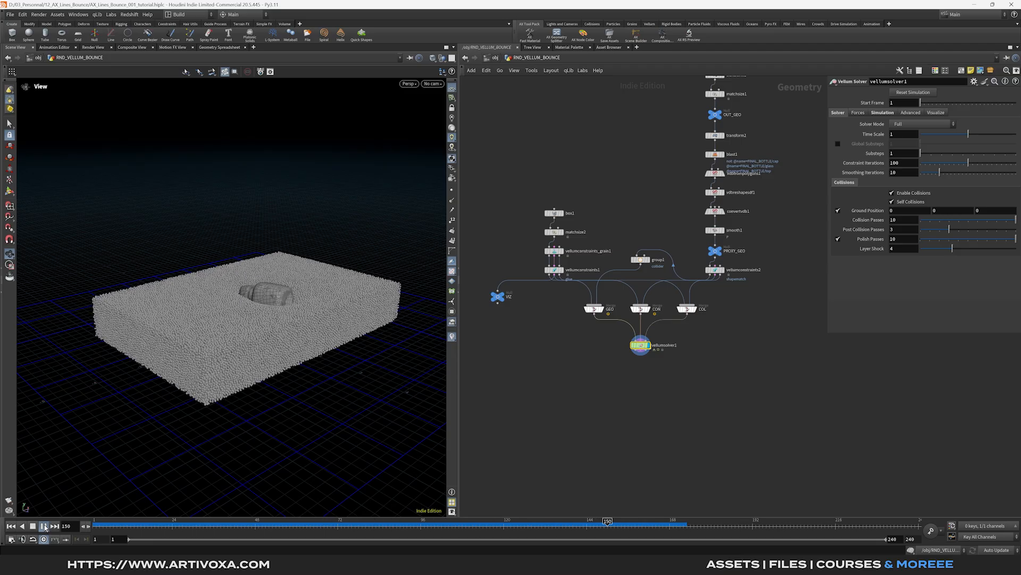
{"action": "left_click", "coordinate": [45, 526]}
{"action": "left_click_drag", "start_coordinate": [193, 527], "coordinate": [95, 528]}
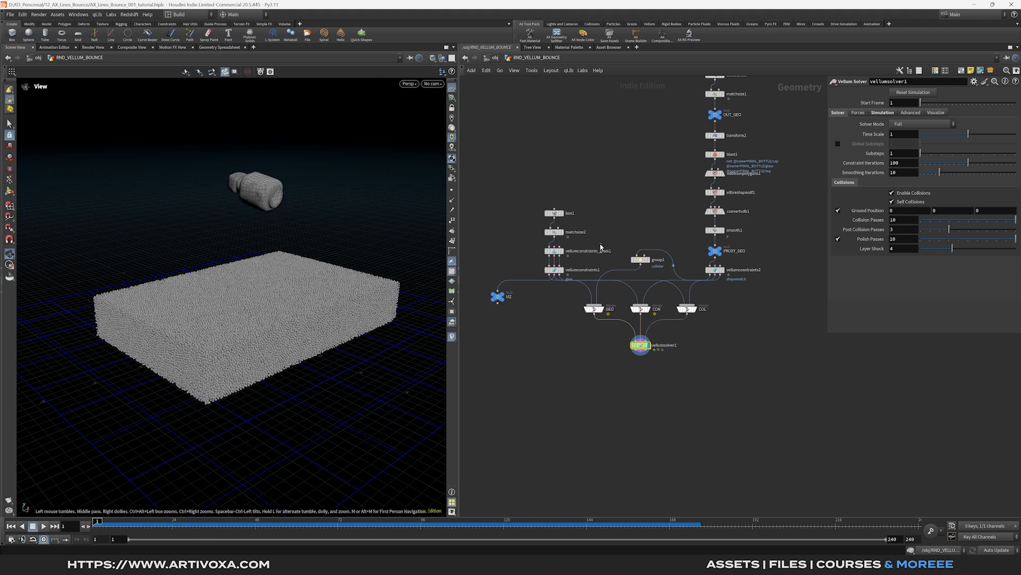
{"action": "left_click", "coordinate": [553, 250]}
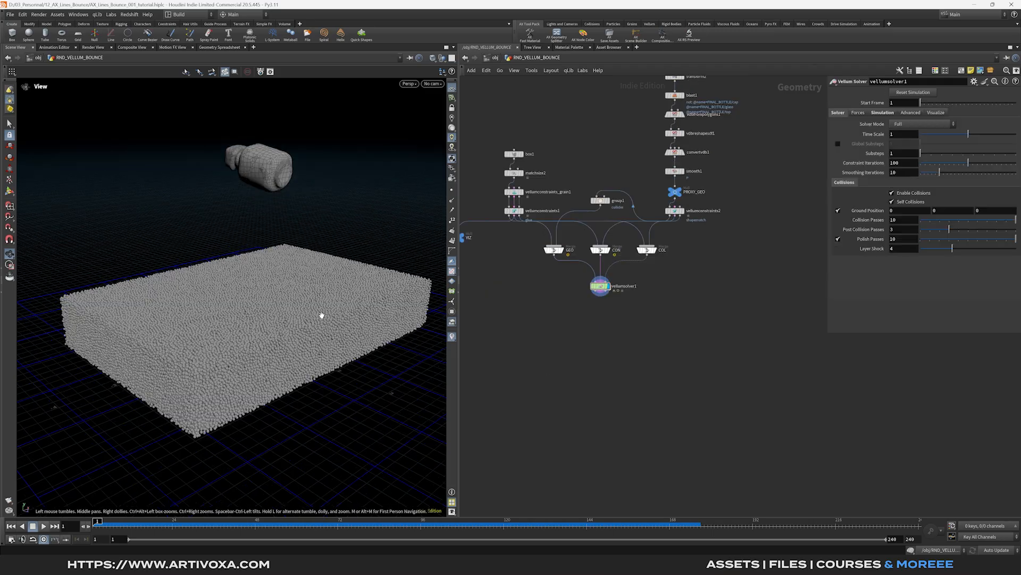
- Add a Split node fed by the output of vellumsolver1
{"action": "left_click", "coordinate": [602, 293]}
{"action": "key", "text": "Tab"}
{"action": "type", "text": "split"}
{"action": "key", "text": "Return"}
{"action": "left_click", "coordinate": [600, 322]}
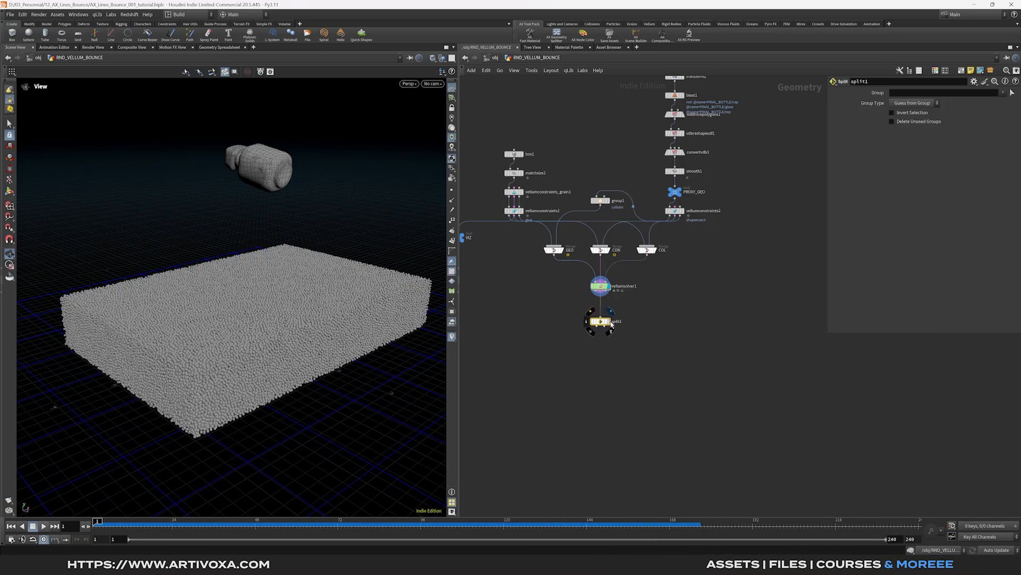
{"action": "scroll", "coordinate": [285, 276], "scroll_direction": "up", "scroll_amount": 2}
{"action": "left_click_drag", "start_coordinate": [266, 272], "coordinate": [224, 247]}
{"action": "left_click_drag", "start_coordinate": [221, 353], "coordinate": [311, 279]}
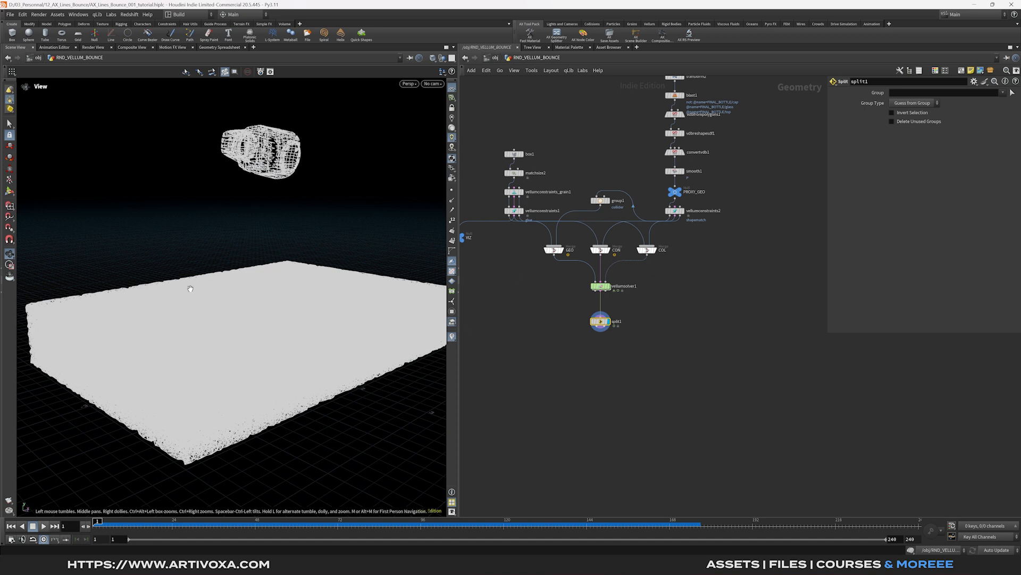
{"action": "left_click", "coordinate": [1006, 94]}
{"action": "left_click", "coordinate": [952, 125]}
{"action": "left_click_drag", "start_coordinate": [304, 326], "coordinate": [303, 299]}
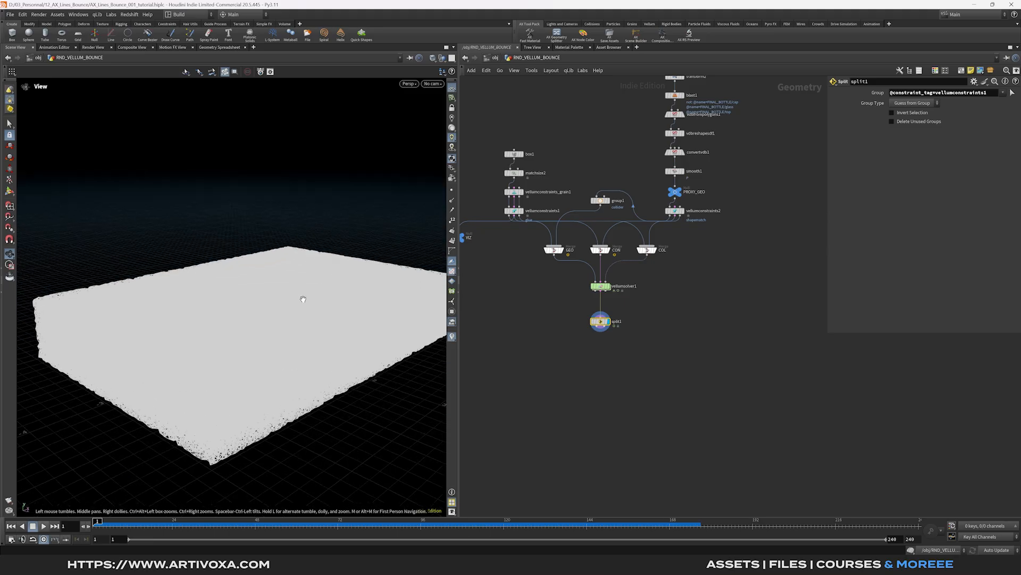
- Add a File Cache node below split1 and rename it lines_out
{"action": "scroll", "coordinate": [603, 355], "scroll_direction": "up", "scroll_amount": 2}
{"action": "key", "text": "Tab"}
{"action": "type", "text": "filecache"}
{"action": "key", "text": "Return"}
{"action": "left_click", "coordinate": [593, 348]}
{"action": "double_click", "coordinate": [608, 346]}
{"action": "key", "text": "BackSpace"}
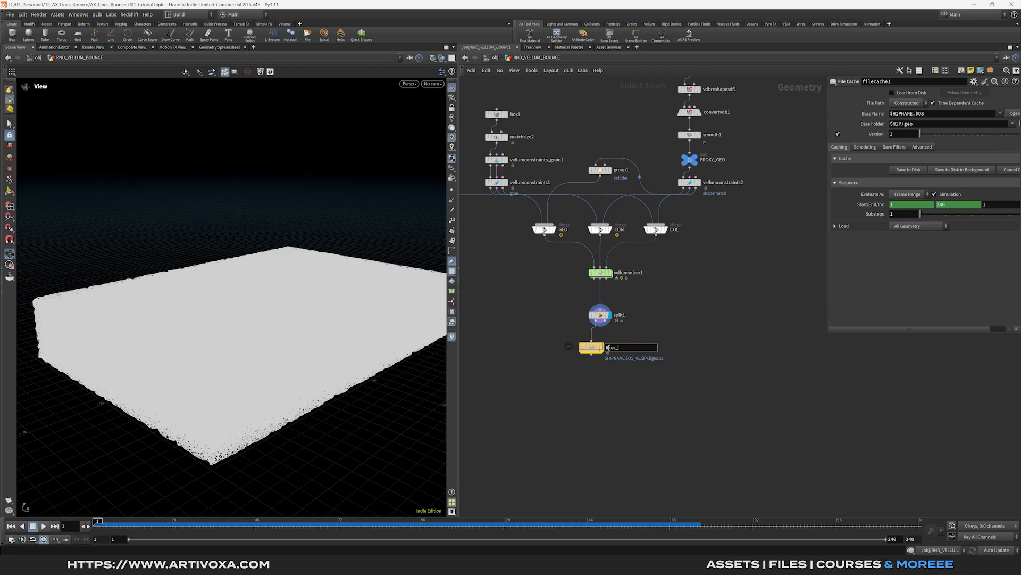
{"action": "type", "text": "lines_out"}
{"action": "key", "text": "Return"}
- Switch the cache's file path to Explicit and set the geometry file to $HIP/cache/$OS/$HIPNAME.$OS.$F.bgeo.sc
{"action": "left_click", "coordinate": [912, 109]}
{"action": "left_click", "coordinate": [914, 115]}
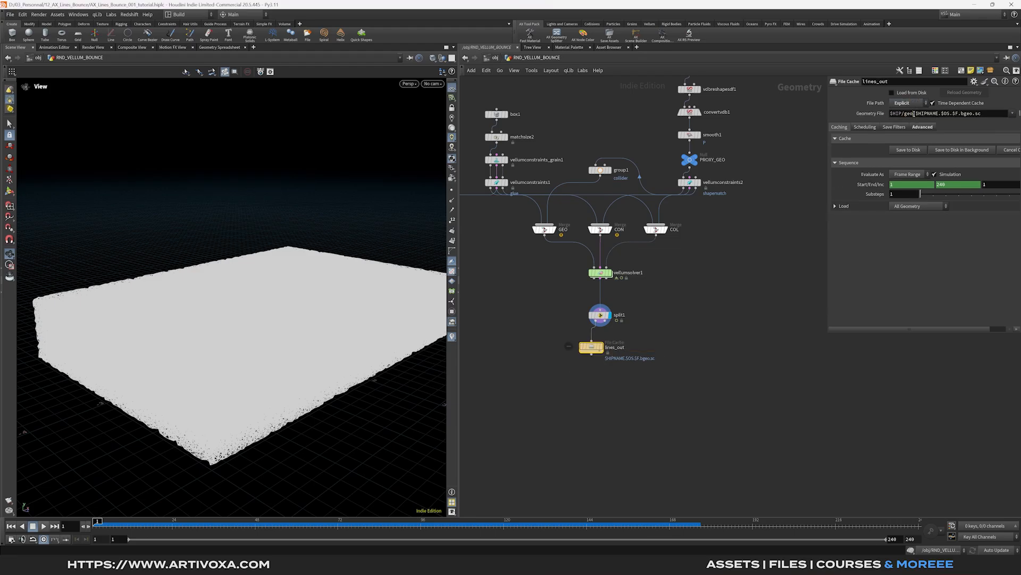
{"action": "double_click", "coordinate": [910, 113]}
{"action": "type", "text": "cache/"}
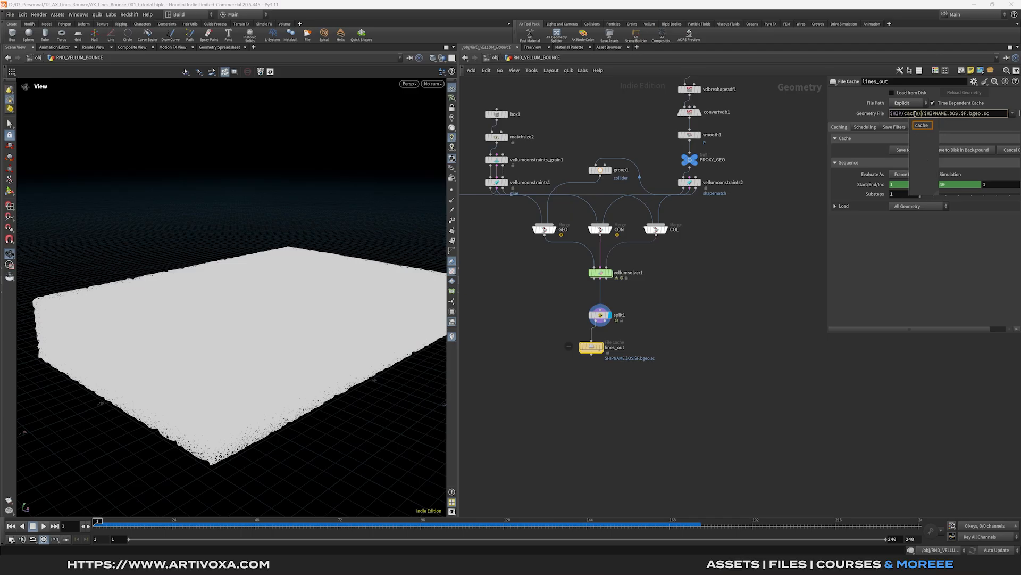
{"action": "key", "text": "BackSpace"}
{"action": "type", "text": "$OS"}
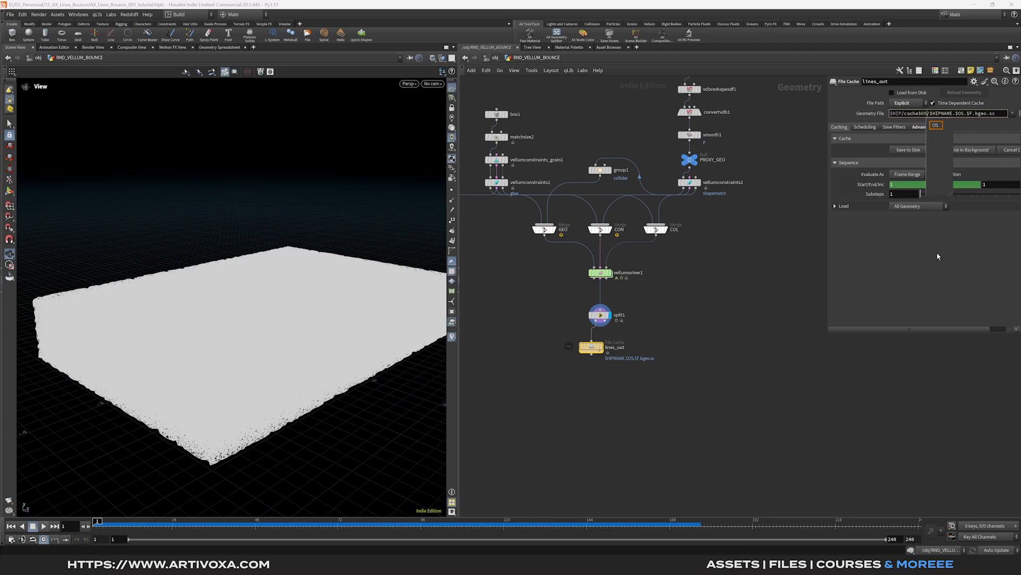
{"action": "left_click", "coordinate": [920, 115]}
{"action": "type", "text": "/"}
{"action": "key", "text": "Return"}
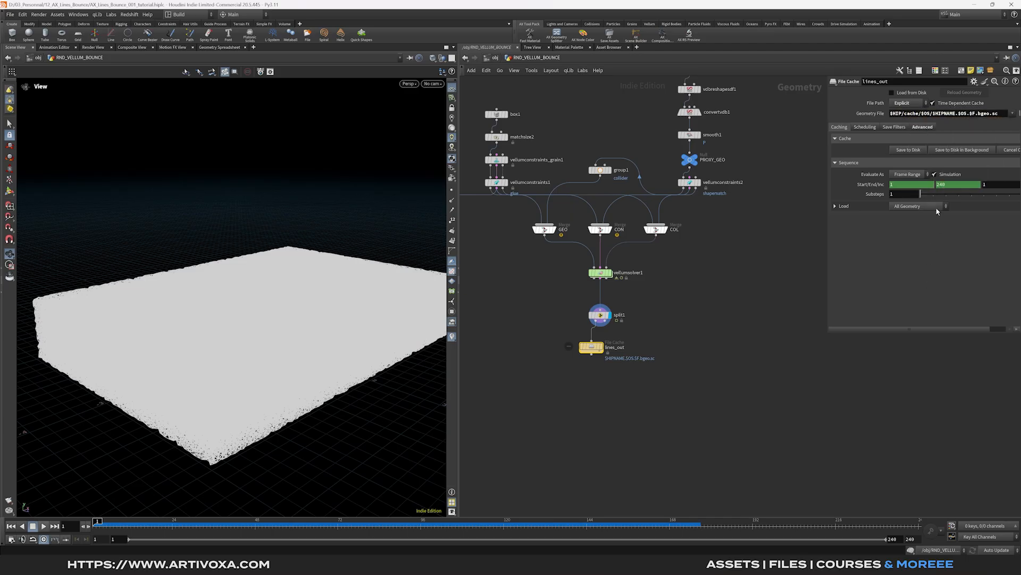
- Remove the channel from the cache's end frame, set it to 144, and align lines_out below split1
{"action": "right_click", "coordinate": [955, 183]}
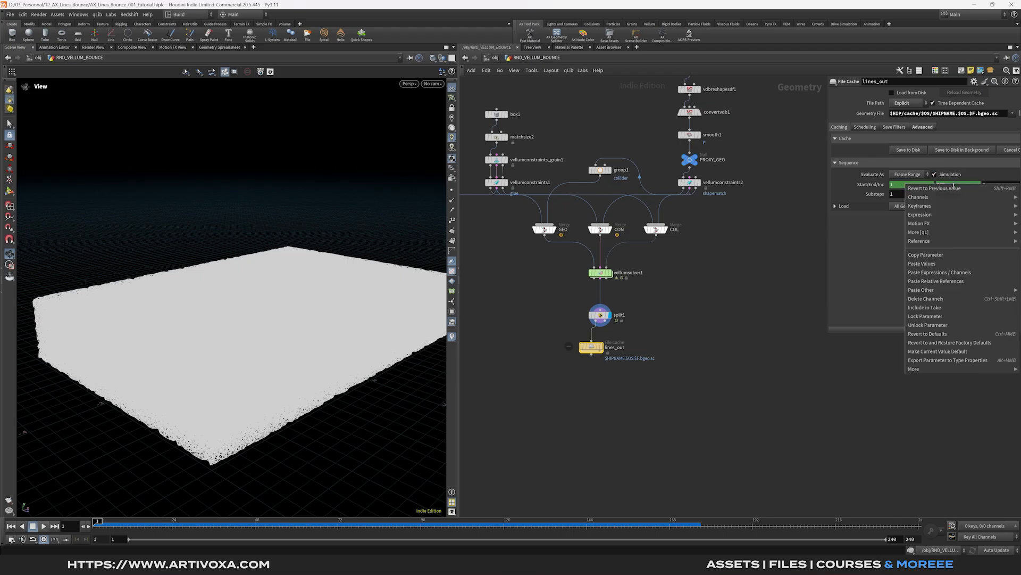
{"action": "left_click", "coordinate": [948, 270]}
{"action": "double_click", "coordinate": [953, 186]}
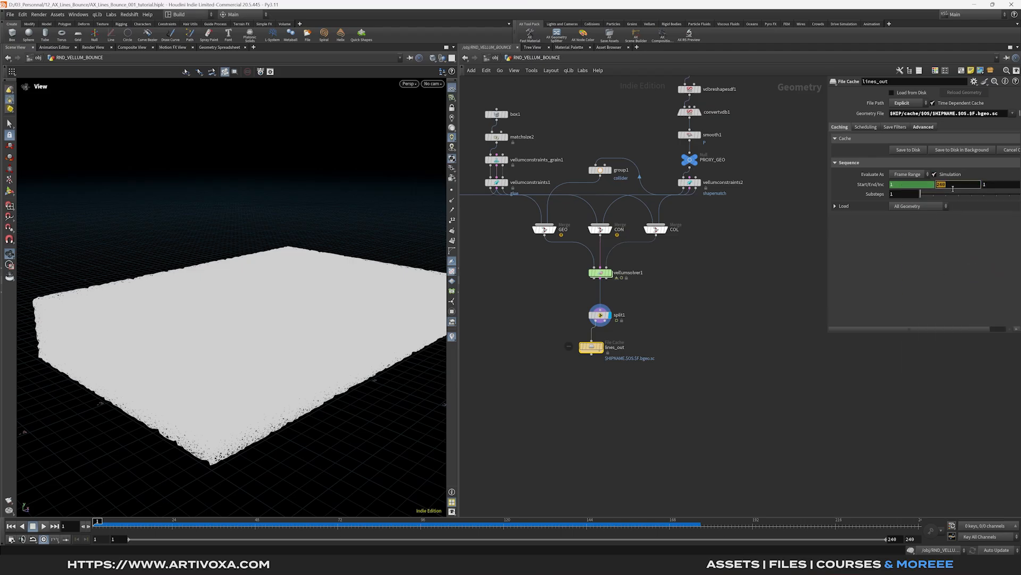
{"action": "type", "text": "144"}
{"action": "key", "text": "Return"}
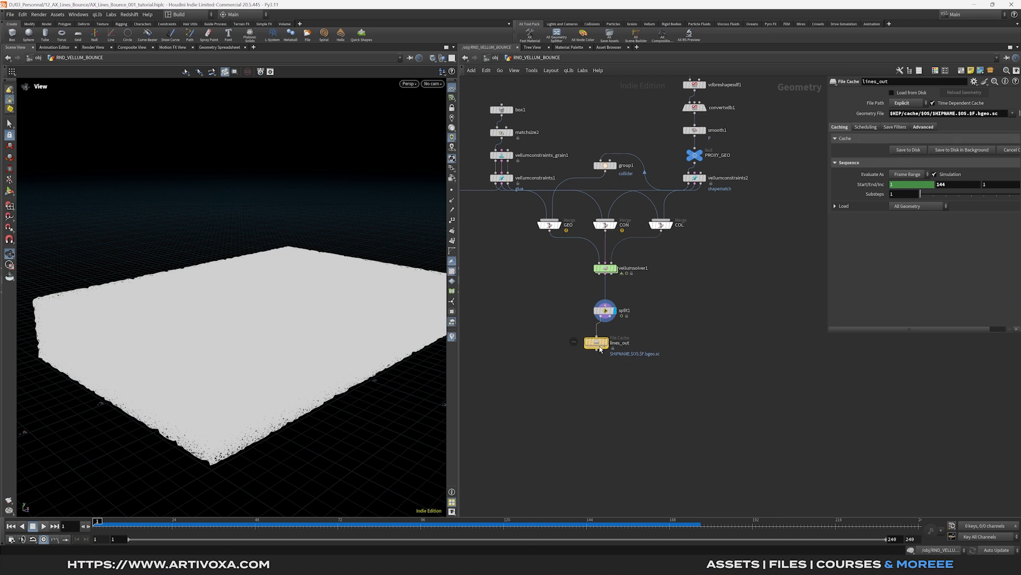
{"action": "left_click_drag", "start_coordinate": [614, 346], "coordinate": [605, 357]}
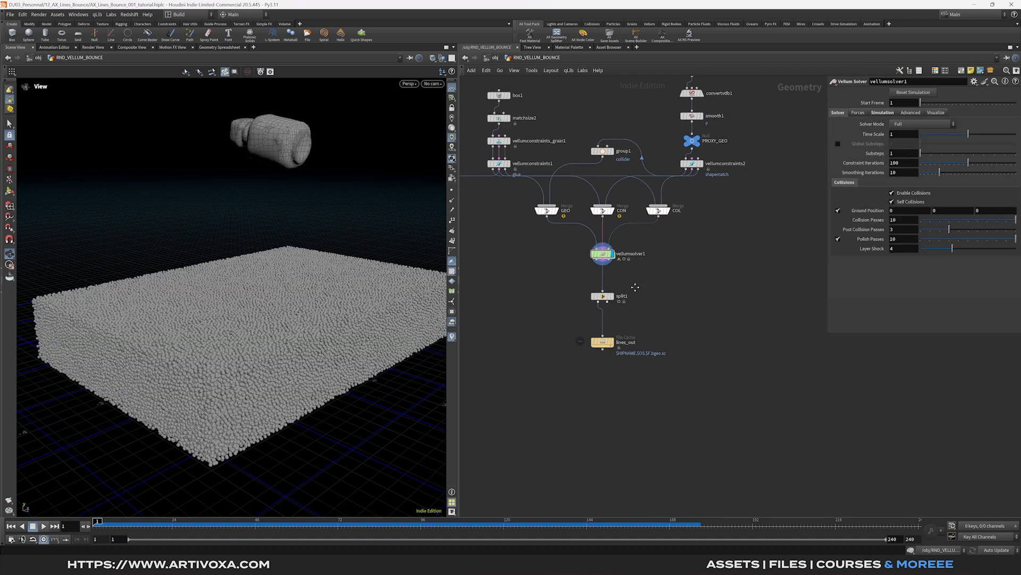
- Display the PROXY_GEO node and review the bottle's node chain above it
{"action": "middle_click_drag", "start_coordinate": [695, 159], "coordinate": [676, 198]}
{"action": "left_click", "coordinate": [682, 181]}
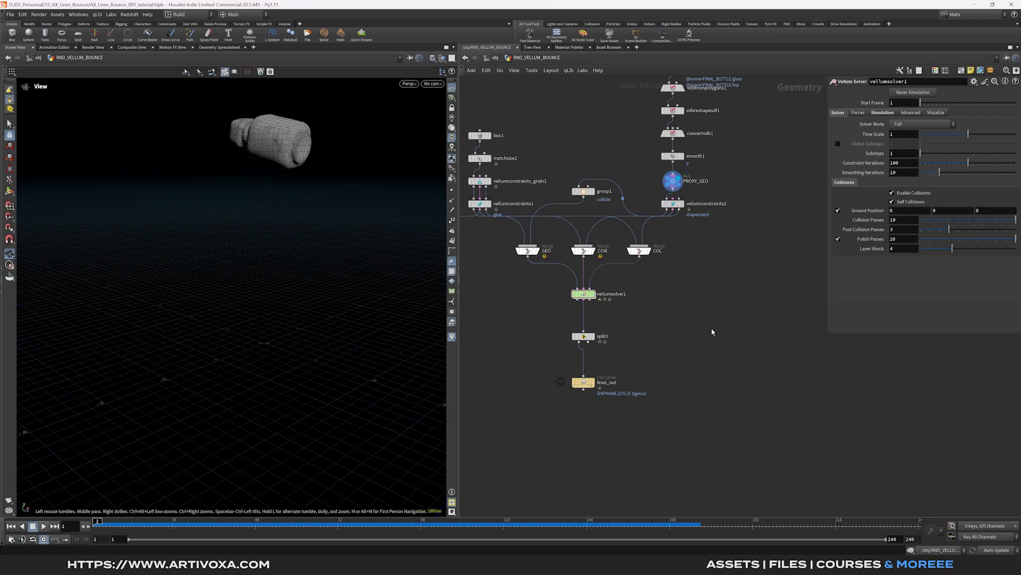
{"action": "middle_click_drag", "start_coordinate": [715, 191], "coordinate": [707, 291]}
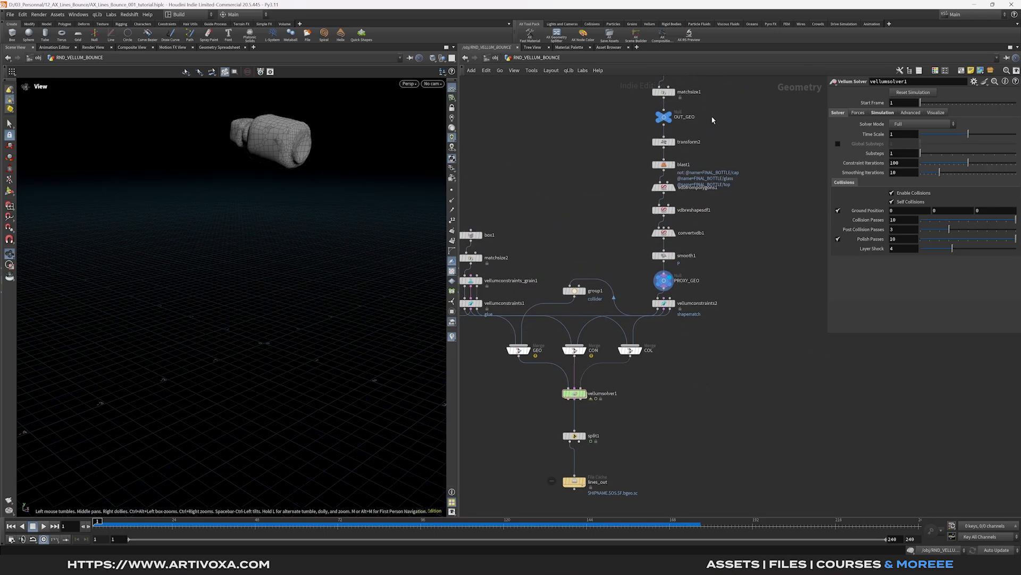
{"action": "middle_click_drag", "start_coordinate": [685, 374], "coordinate": [726, 252]}
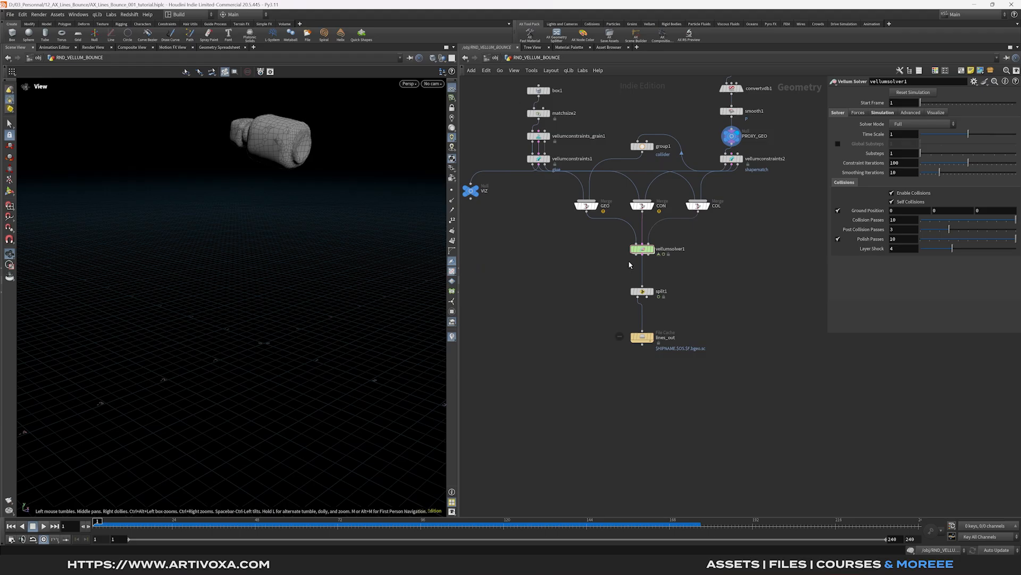
- Branch a second Split node off vellumsolver1, display it, and set its Group to vellumobject1 to isolate the bottle
{"action": "left_click", "coordinate": [642, 256]}
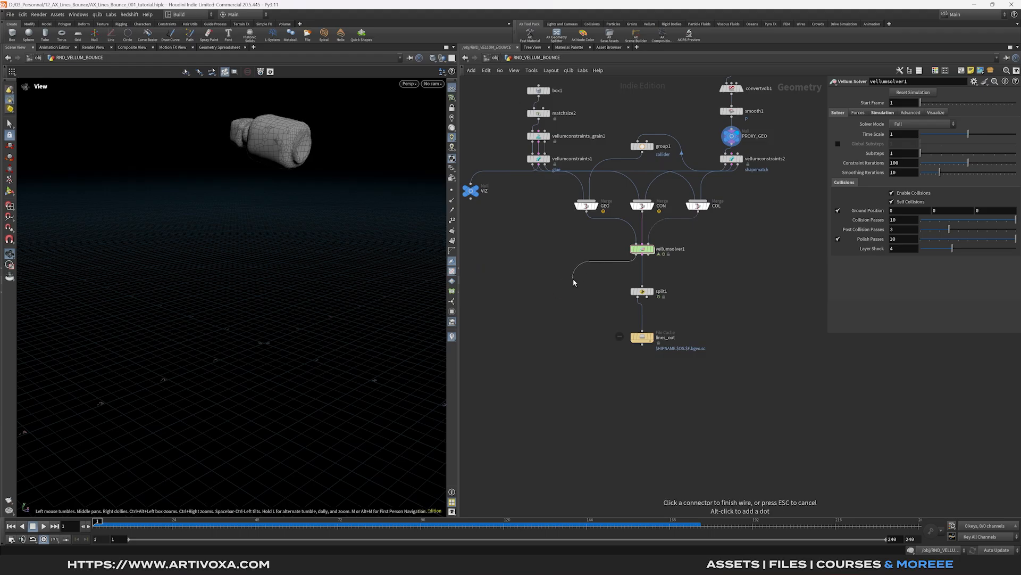
{"action": "left_click", "coordinate": [574, 283]}
{"action": "type", "text": "split"}
{"action": "key", "text": "Return"}
{"action": "left_click_drag", "start_coordinate": [574, 282], "coordinate": [570, 296]}
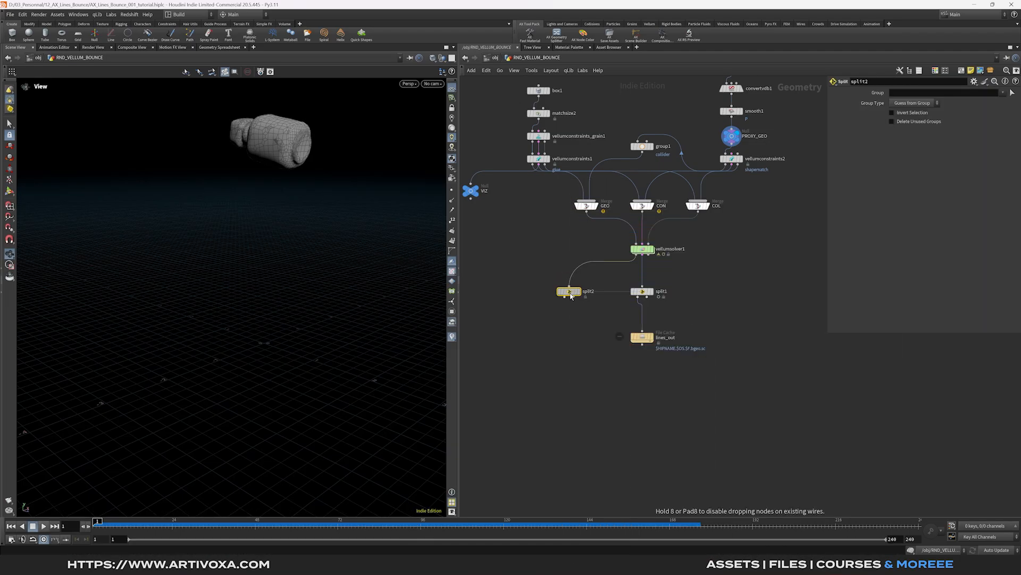
{"action": "left_click", "coordinate": [582, 283]}
{"action": "left_click", "coordinate": [1002, 93]}
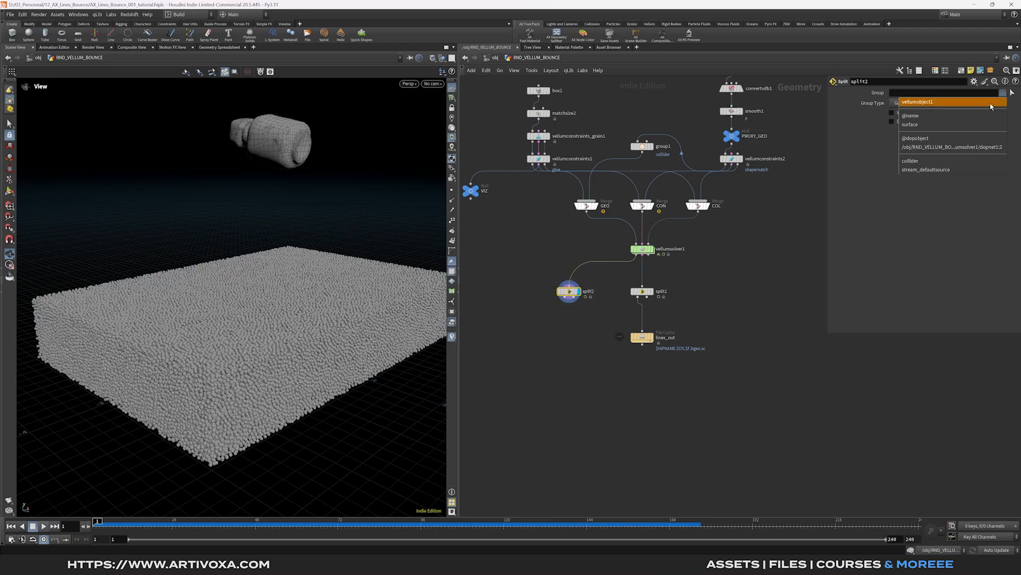
{"action": "left_click", "coordinate": [957, 104]}
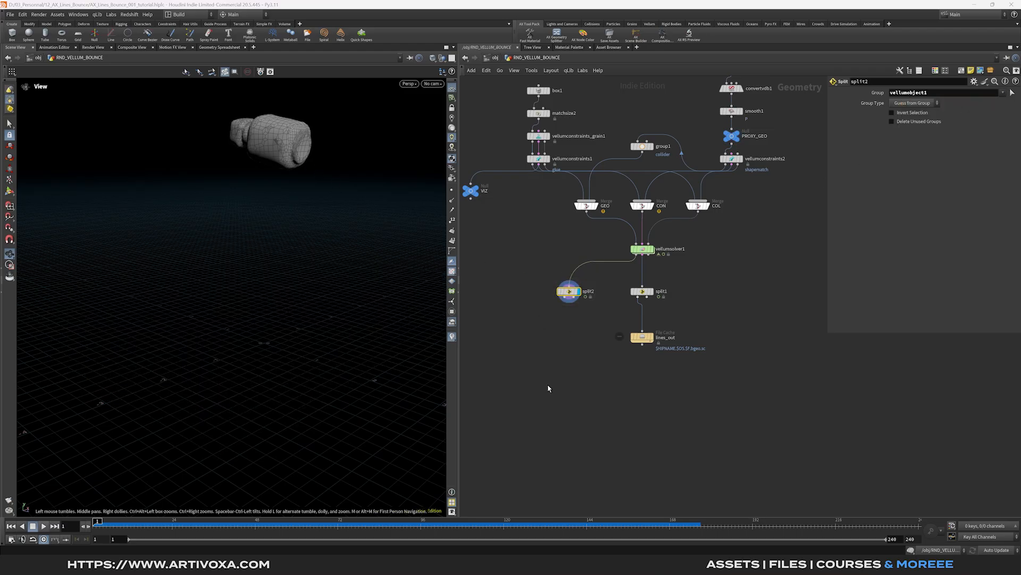
- Add an Attribute Wrangle below split2 containing the code i@class = 0;
{"action": "key", "text": "Tab"}
{"action": "type", "text": "a"}
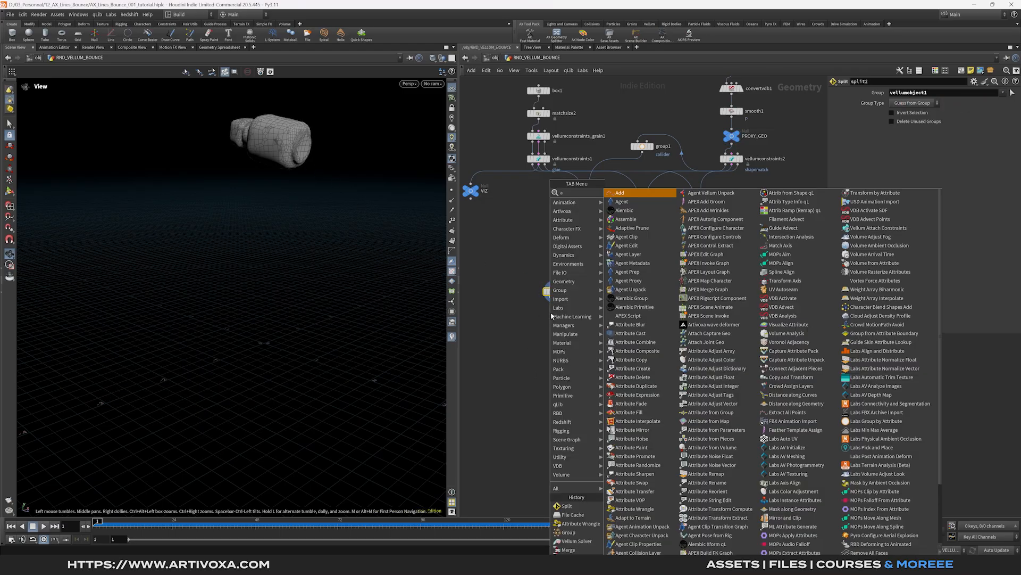
{"action": "type", "text": "ttribw"}
{"action": "key", "text": "Return"}
{"action": "key", "text": "Return"}
{"action": "left_click_drag", "start_coordinate": [551, 316], "coordinate": [556, 326]}
{"action": "left_click", "coordinate": [895, 172]}
{"action": "type", "text": "i@class = 0;"}
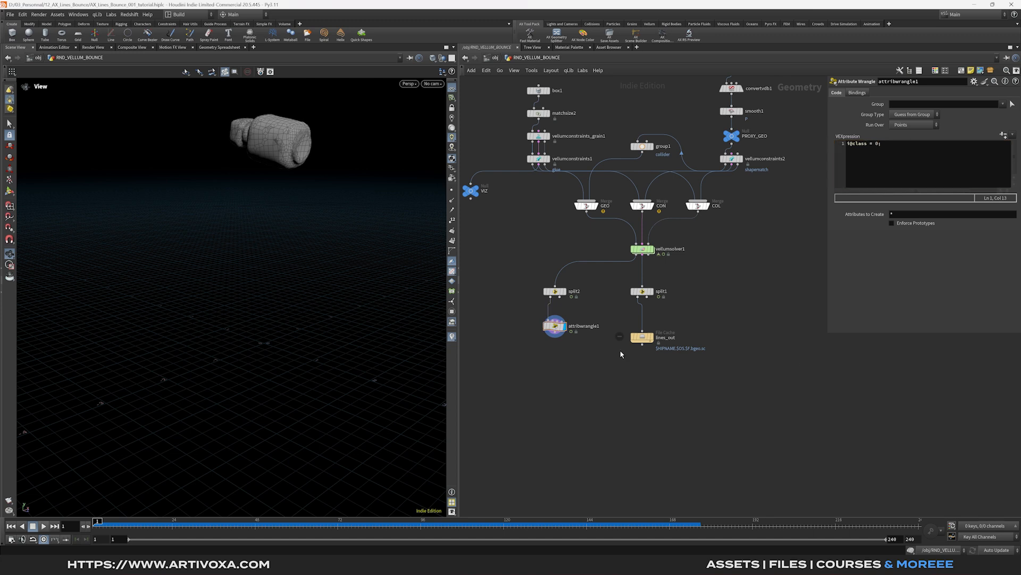
- Add a Null below attribwrangle1, display it, and rename it GEO1
{"action": "key", "text": "Tab"}
{"action": "type", "text": "nu"}
{"action": "key", "text": "Return"}
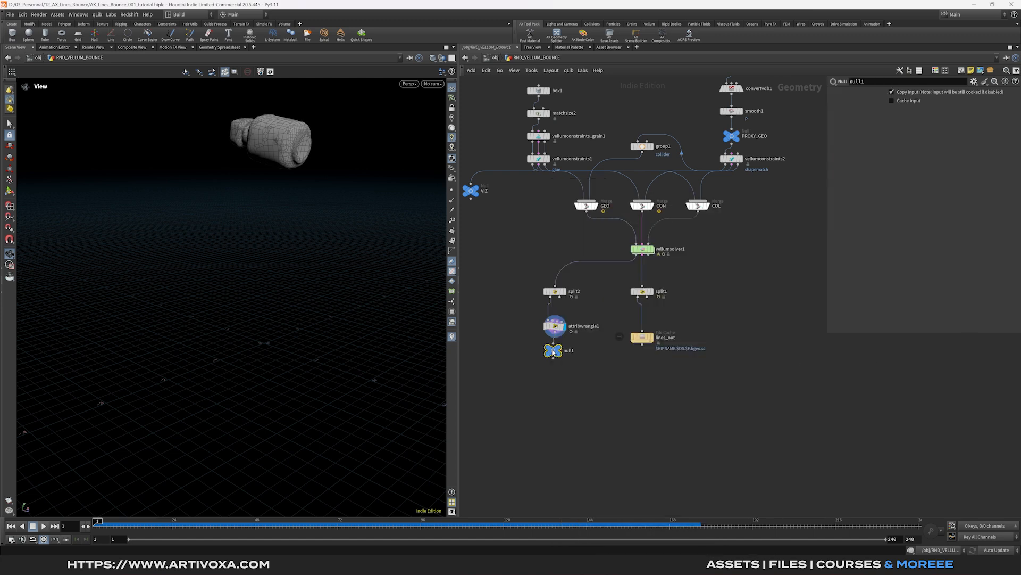
{"action": "left_click", "coordinate": [554, 357]}
{"action": "left_click", "coordinate": [567, 355]}
{"action": "left_click", "coordinate": [570, 358]}
{"action": "type", "text": "F"}
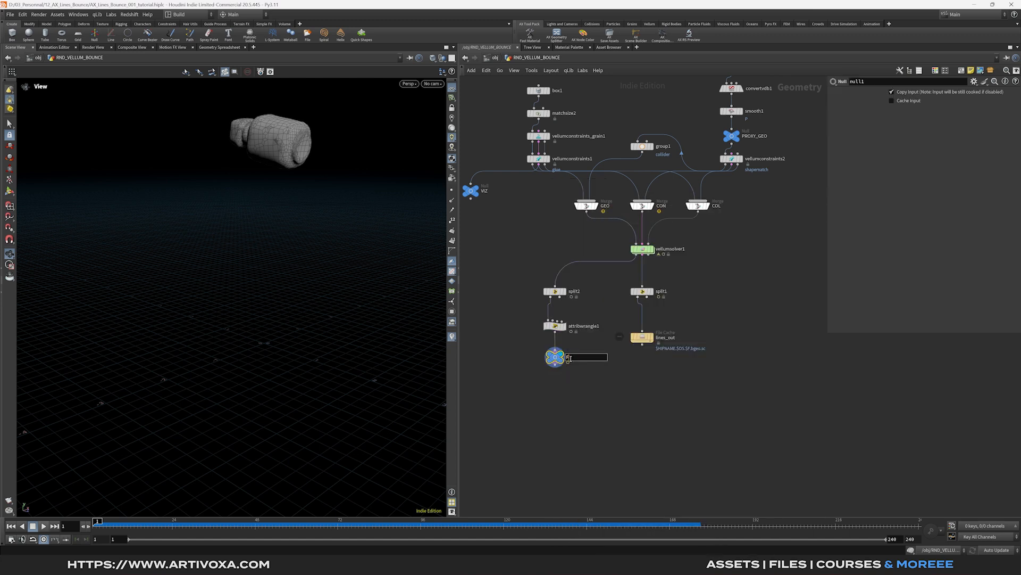
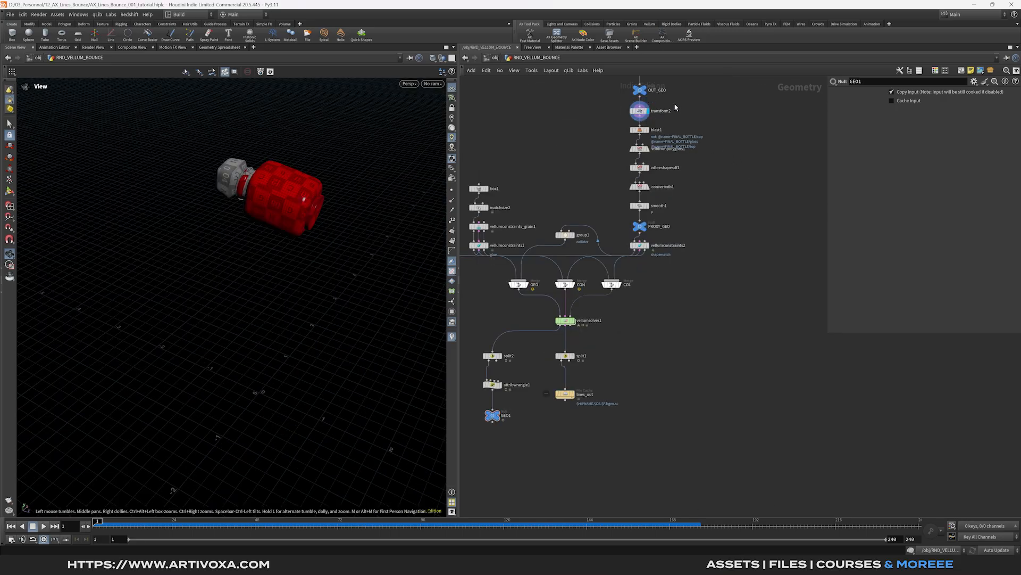
- Branch a Null off transform2 and rename it ORIG_GEO
{"action": "left_click", "coordinate": [640, 111]}
{"action": "left_click", "coordinate": [639, 118]}
{"action": "key", "text": "Tab"}
{"action": "type", "text": "nul"}
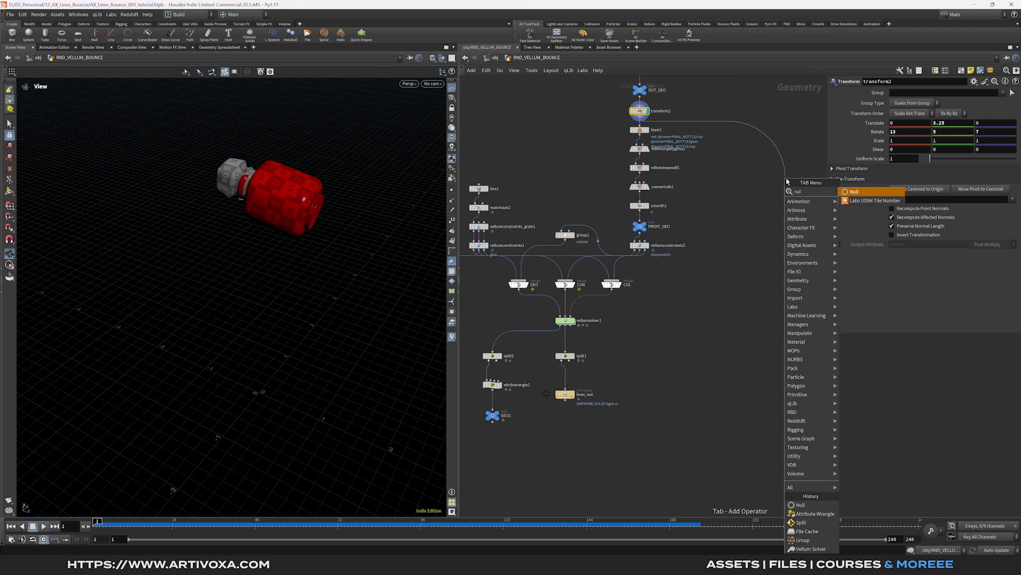
{"action": "key", "text": "Return"}
{"action": "left_click", "coordinate": [753, 240]}
{"action": "double_click", "coordinate": [766, 242]}
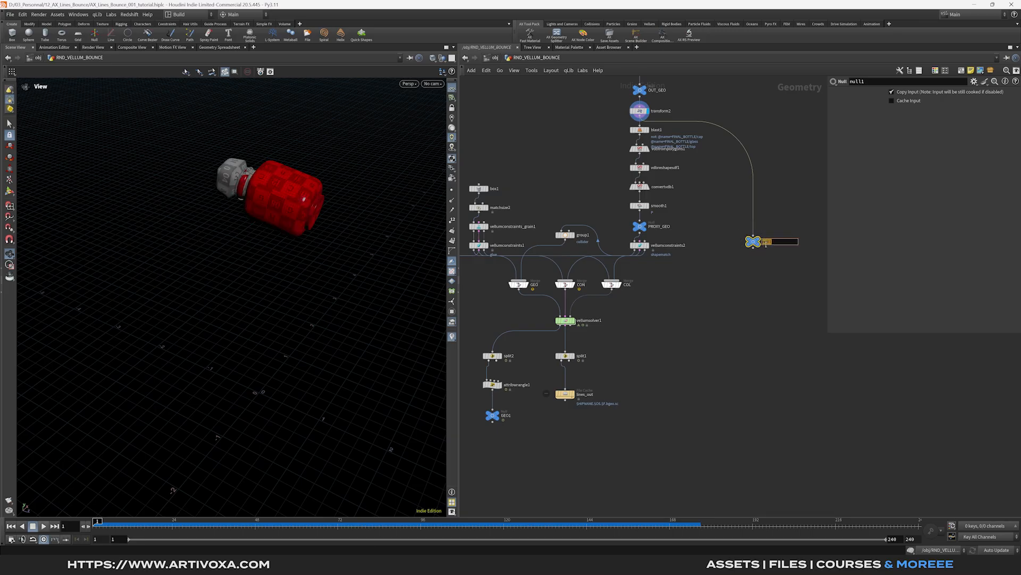
{"action": "left_click", "coordinate": [776, 301]}
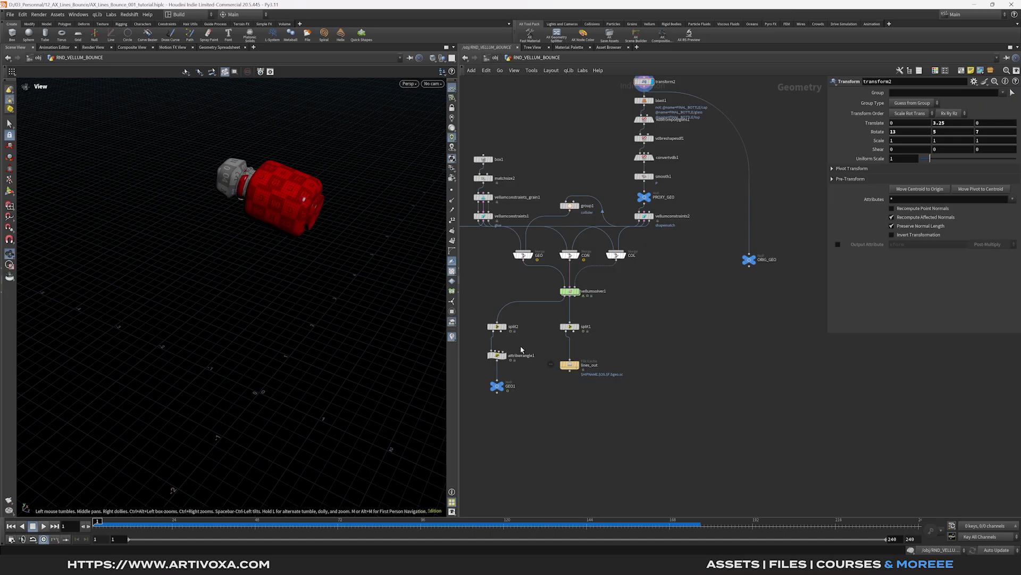
- Duplicate the class wrangle and connect the copy to the output of ORIG_GEO
{"action": "left_click", "coordinate": [498, 355]}
{"action": "left_click_drag", "start_coordinate": [498, 355], "coordinate": [751, 307], "text": "alt"}
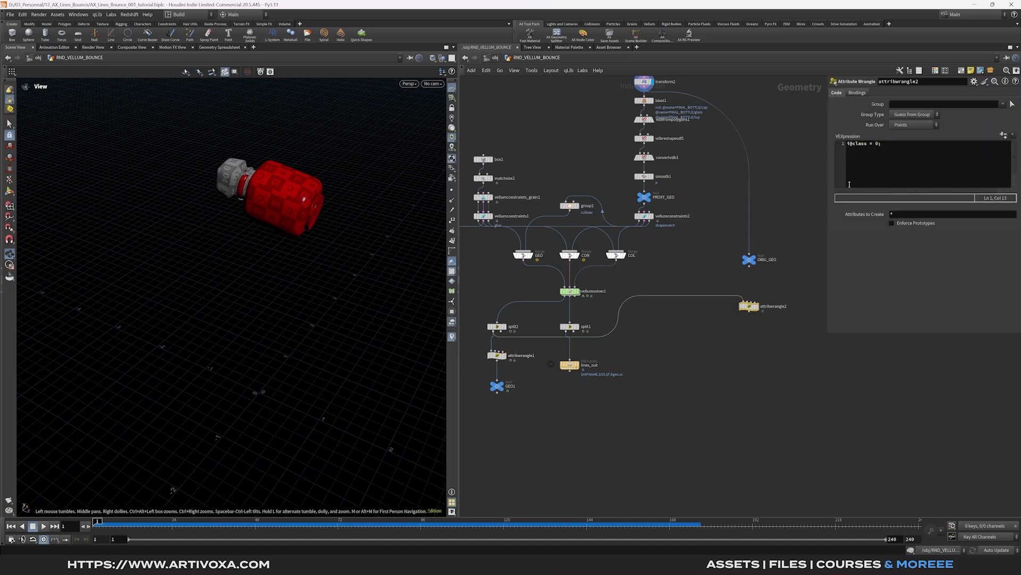
{"action": "left_click_drag", "start_coordinate": [750, 266], "coordinate": [744, 301]}
{"action": "middle_click_drag", "start_coordinate": [741, 354], "coordinate": [764, 295]}
{"action": "left_click", "coordinate": [761, 363]}
{"action": "key", "text": "Tab"}
{"action": "type", "text": "poin"}
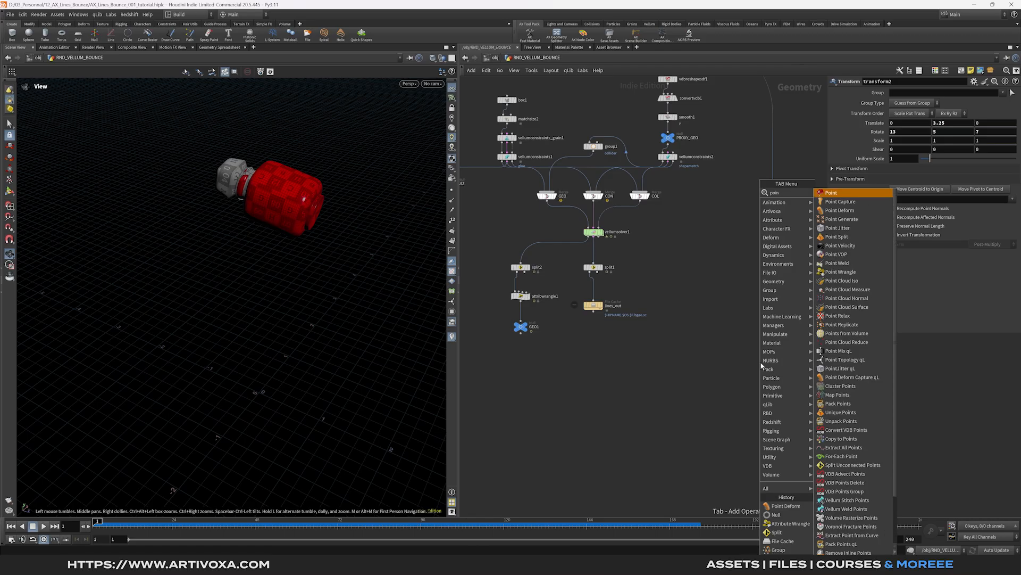
{"action": "key", "text": "Escape"}
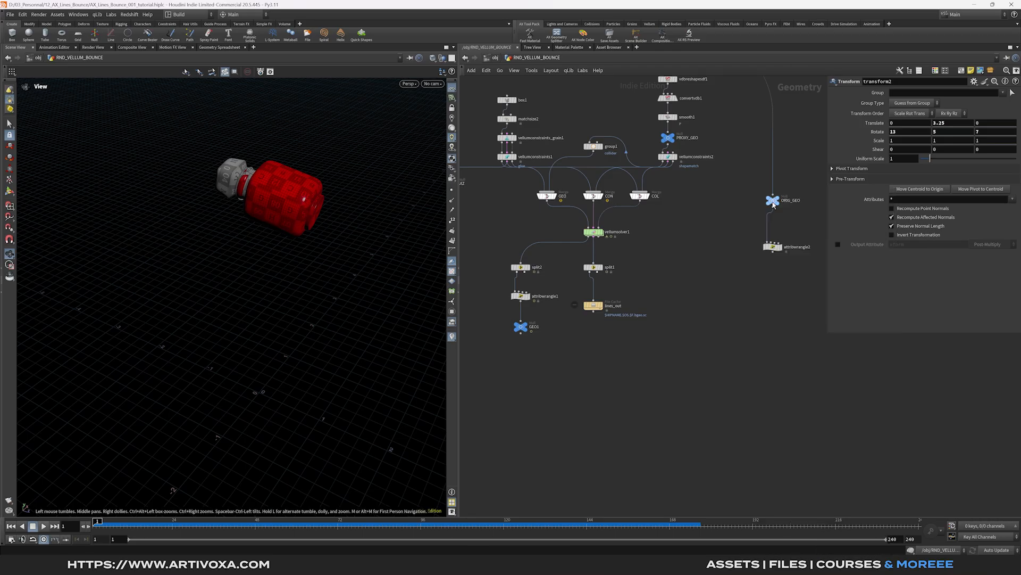
- Add a Point Deform node, wiring attribwrangle2 into its first input and GEO1 into its third input
{"action": "key", "text": "Tab"}
{"action": "type", "text": "pointd"}
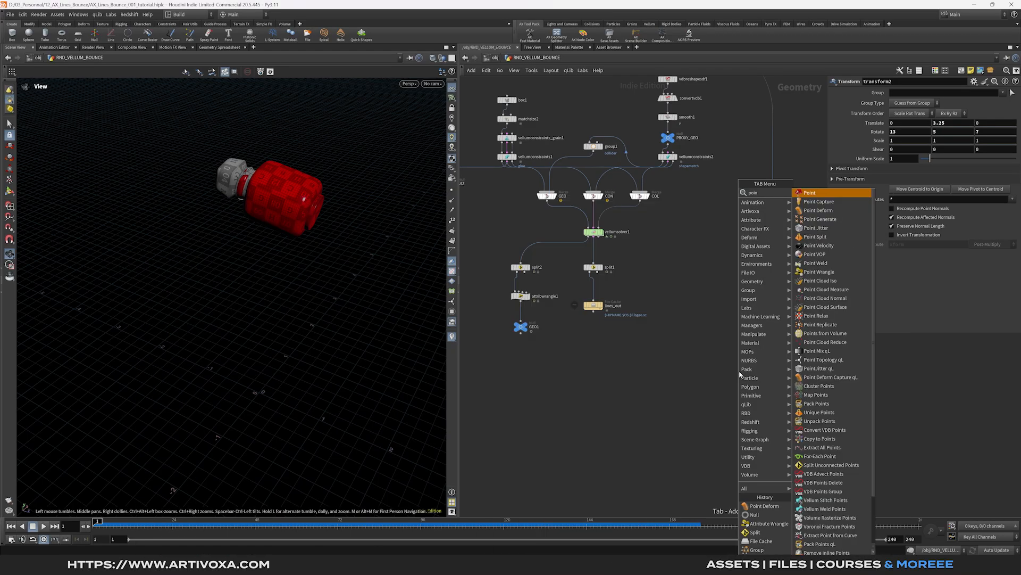
{"action": "key", "text": "Return"}
{"action": "left_click", "coordinate": [768, 374]}
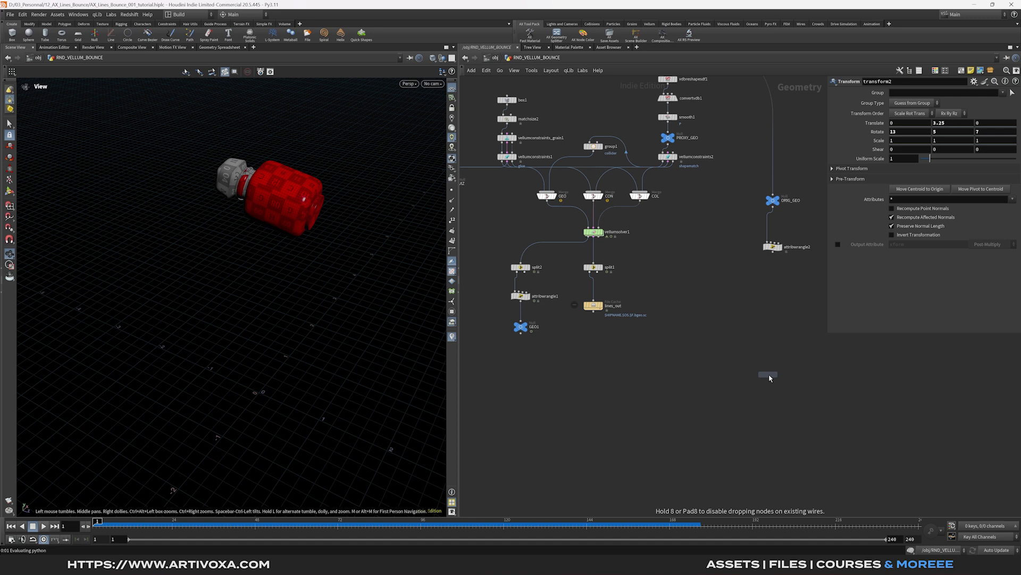
{"action": "left_click_drag", "start_coordinate": [772, 253], "coordinate": [753, 416]}
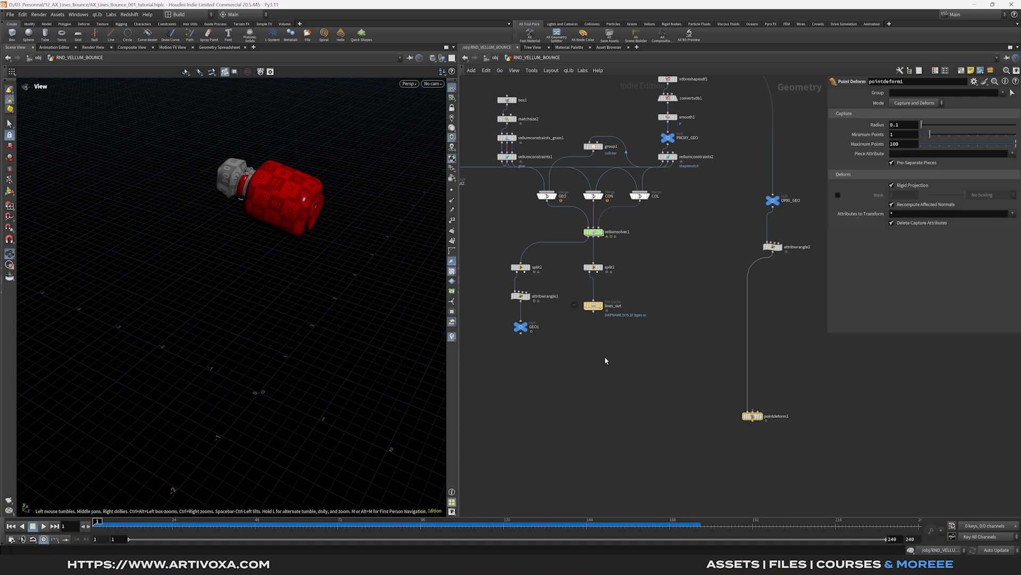
{"action": "left_click_drag", "start_coordinate": [521, 333], "coordinate": [764, 417]}
- Add a Time Shift node to the network between GEO1 and pointdeform1
{"action": "key", "text": "Tab"}
{"action": "type", "text": "time sh"}
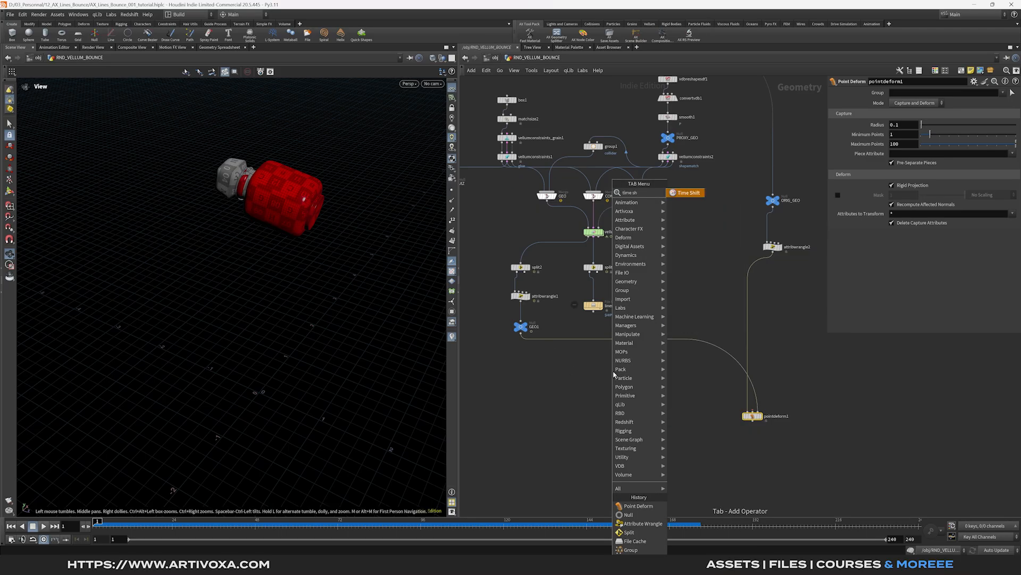
{"action": "key", "text": "Return"}
{"action": "left_click", "coordinate": [650, 367]}
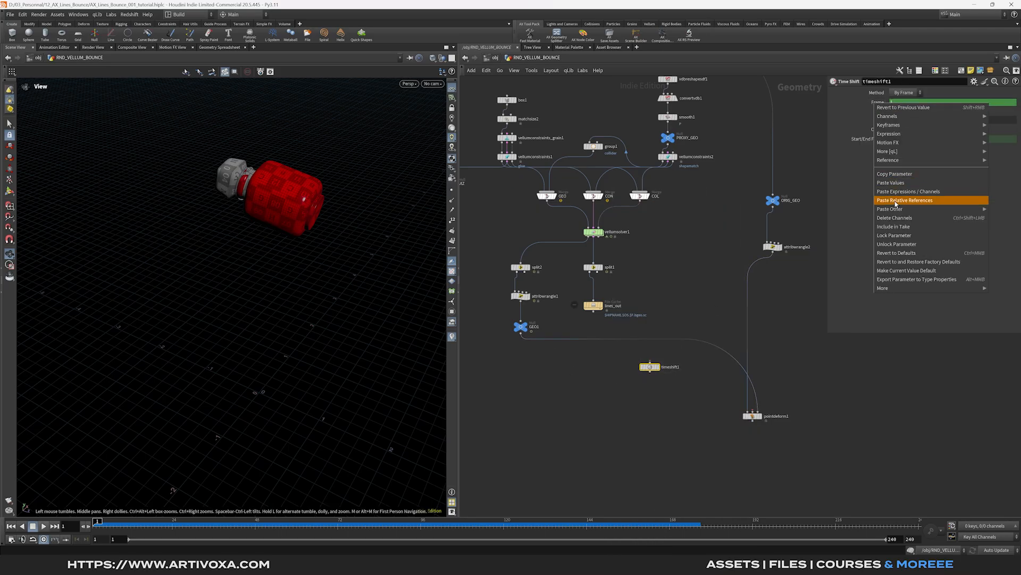
- Delete the Frame channel on timeshift1 so it holds frame 1, and wire it between GEO1 and pointdeform1's second input
{"action": "left_click", "coordinate": [895, 218]}
{"action": "left_click_drag", "start_coordinate": [520, 337], "coordinate": [753, 415]}
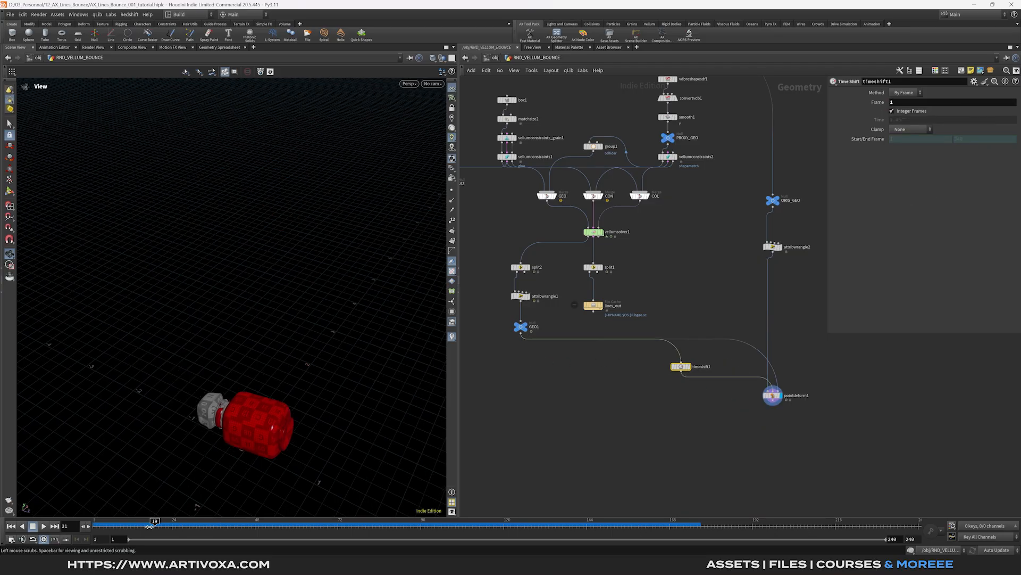
- Play back the point-deformed bottle from the first frame and examine its cap and neck up close for distortion
{"action": "left_click_drag", "start_coordinate": [151, 525], "coordinate": [97, 524]}
{"action": "left_click_drag", "start_coordinate": [260, 362], "coordinate": [253, 324]}
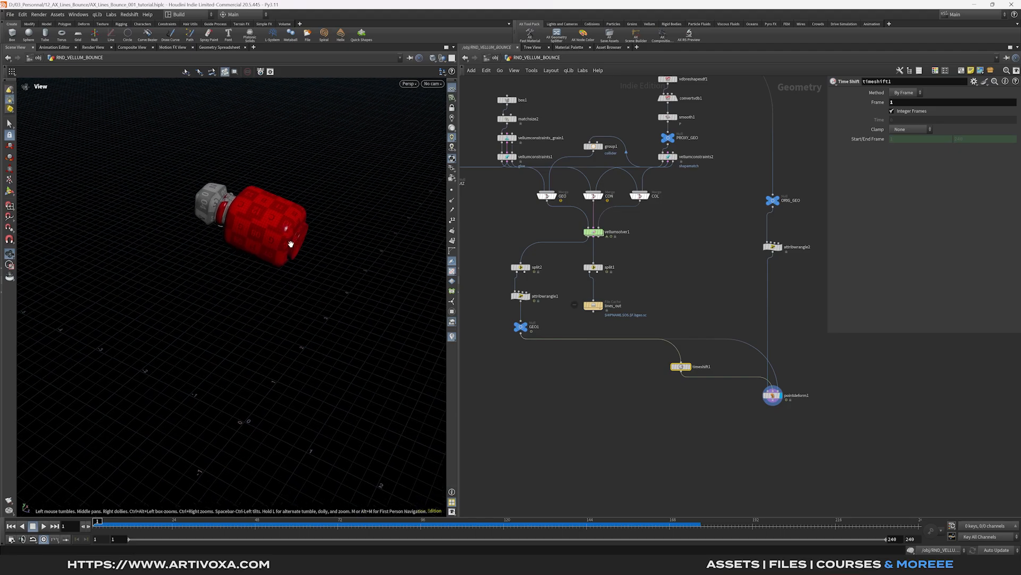
{"action": "left_click", "coordinate": [45, 526]}
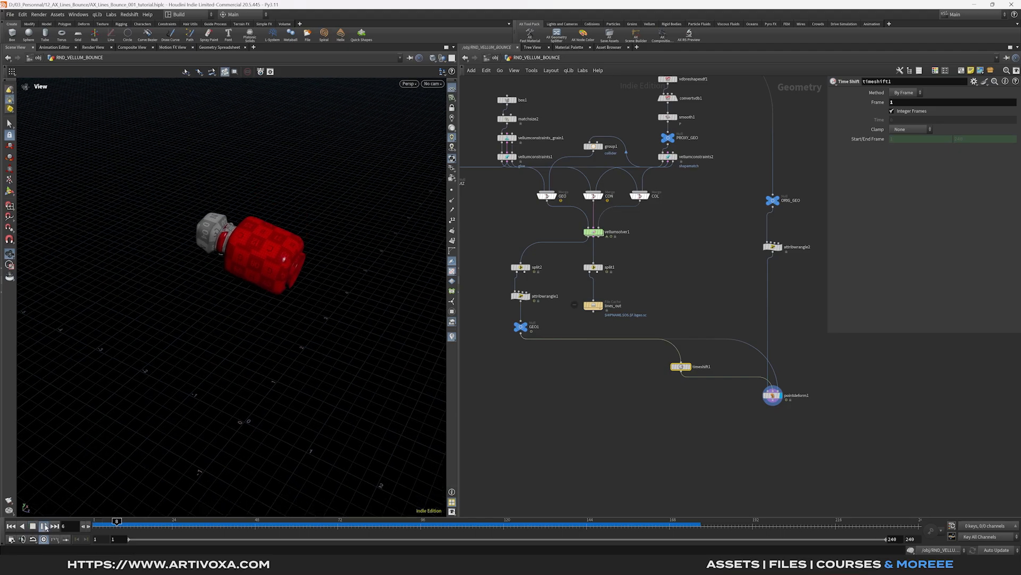
{"action": "left_click", "coordinate": [45, 527]}
{"action": "left_click_drag", "start_coordinate": [236, 362], "coordinate": [190, 206]}
{"action": "scroll", "coordinate": [189, 211], "scroll_direction": "up", "scroll_amount": 5}
{"action": "left_click_drag", "start_coordinate": [182, 266], "coordinate": [169, 218]}
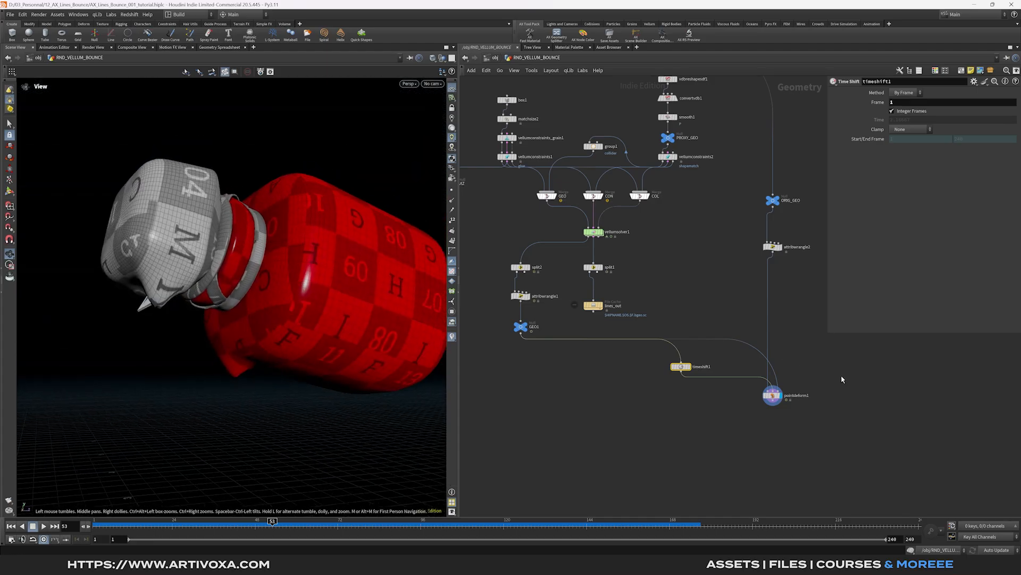
- Set the Piece Attribute of pointdeform1 to class
{"action": "left_click", "coordinate": [772, 395]}
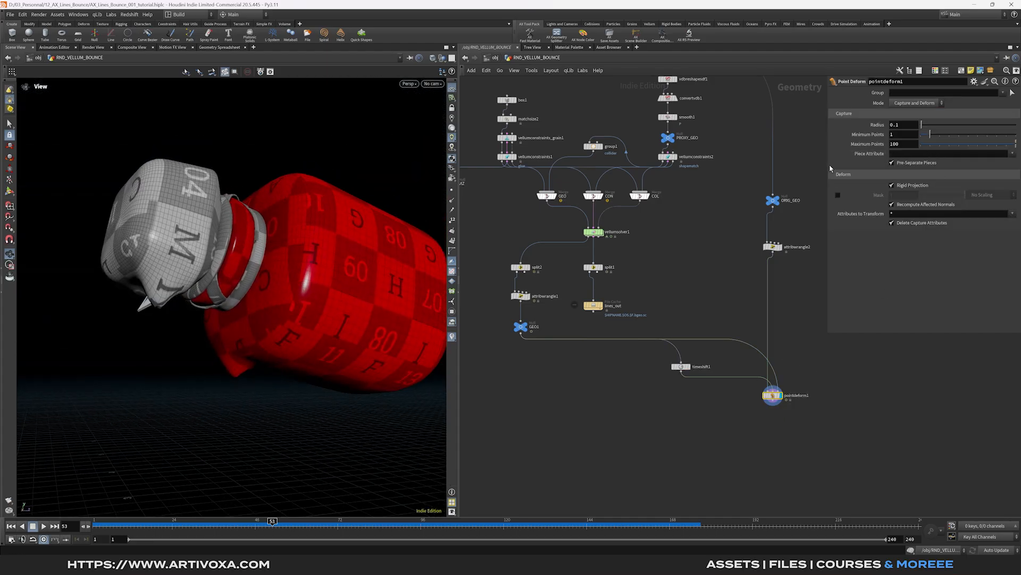
{"action": "left_click_drag", "start_coordinate": [829, 165], "coordinate": [812, 166]}
{"action": "left_click", "coordinate": [1013, 155]}
{"action": "left_click", "coordinate": [1011, 163]}
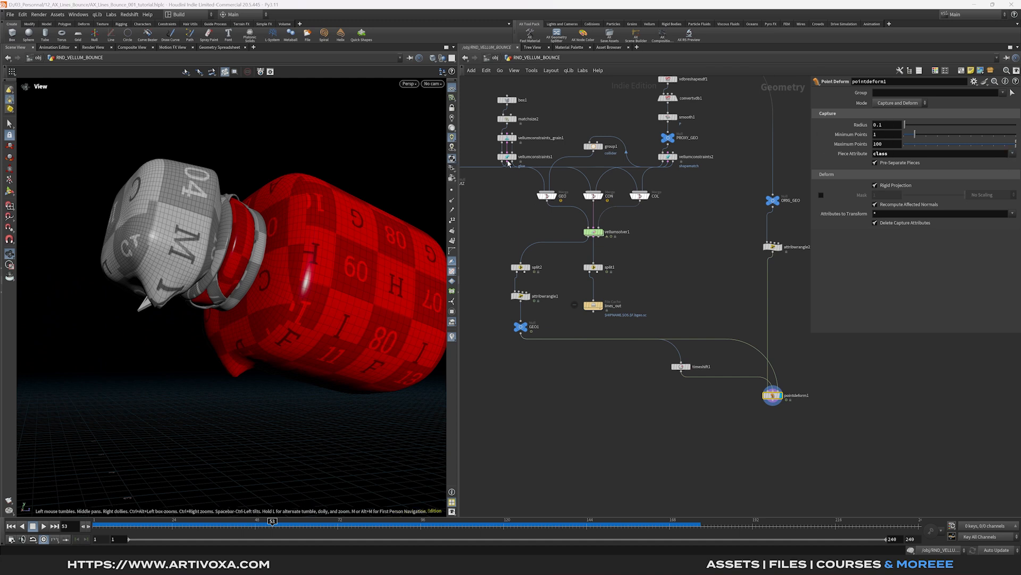
- Set the Point Deform capture Radius to 1 and Maximum Points to 5000, and check the bottle's shape
{"action": "double_click", "coordinate": [888, 126]}
{"action": "type", "text": "1"}
{"action": "key", "text": "Return"}
{"action": "left_click_drag", "start_coordinate": [352, 304], "coordinate": [246, 284]}
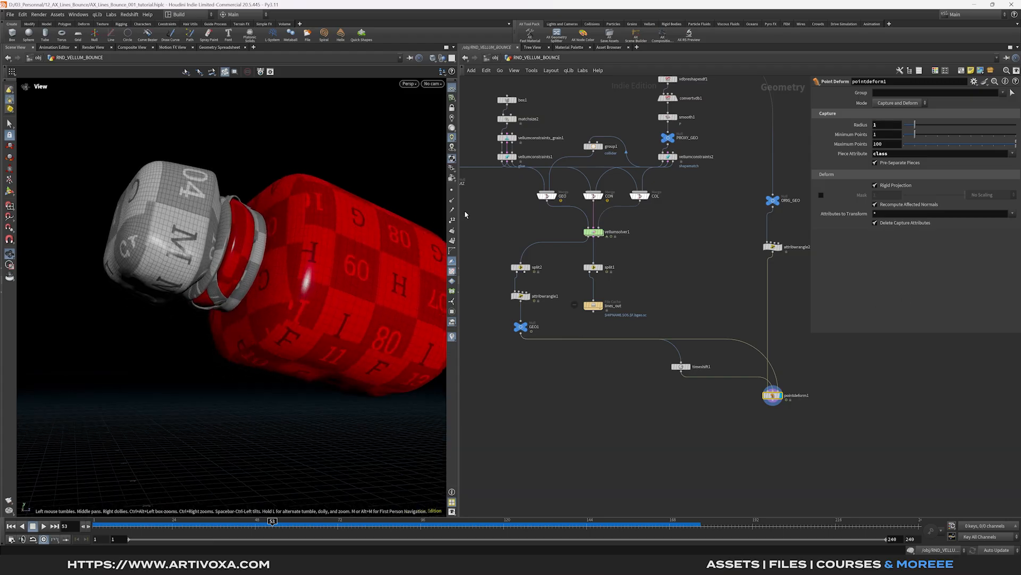
{"action": "double_click", "coordinate": [886, 144]}
{"action": "type", "text": "50"}
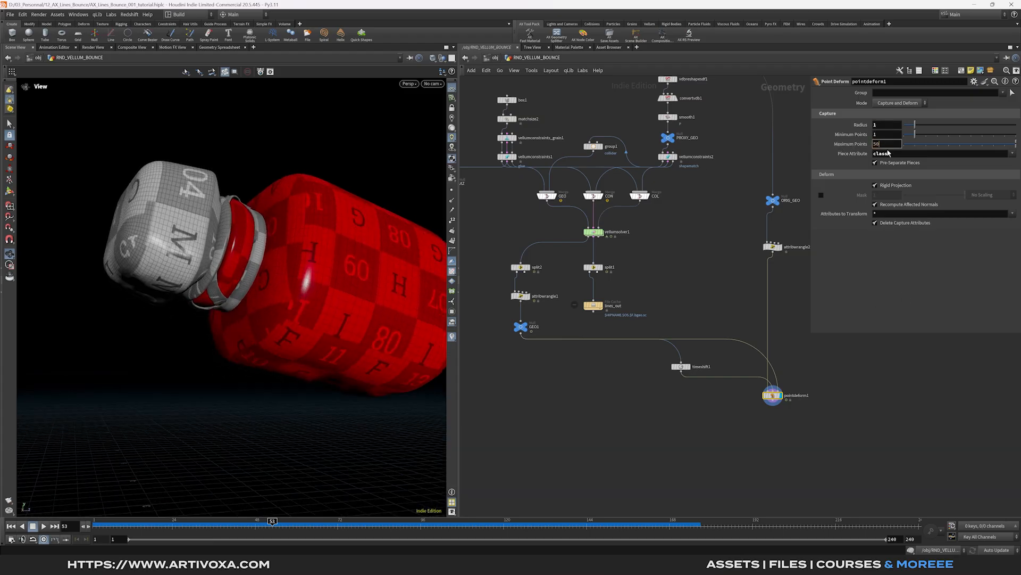
{"action": "type", "text": "00"}
{"action": "key", "text": "Return"}
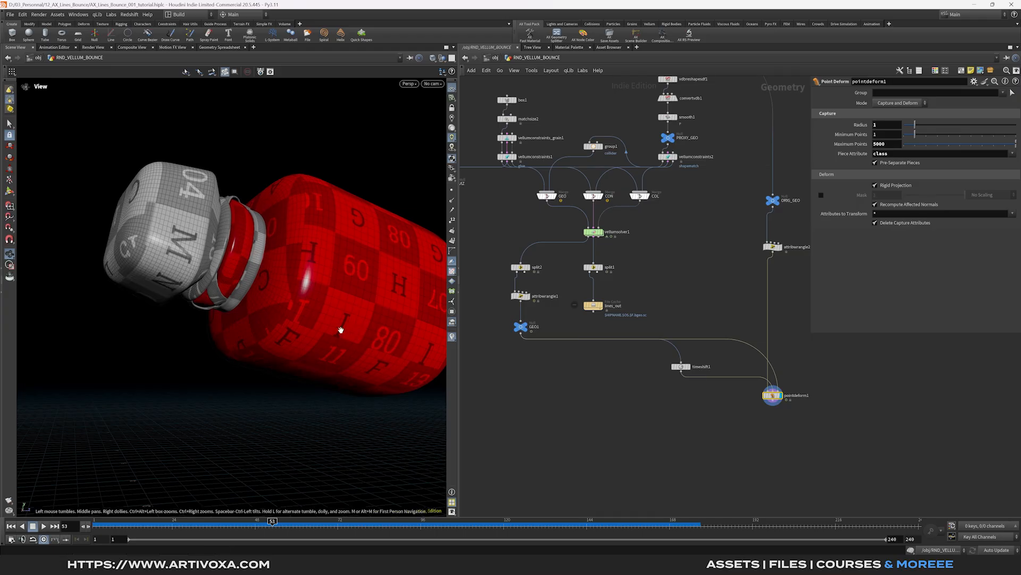
{"action": "left_click_drag", "start_coordinate": [340, 328], "coordinate": [297, 287]}
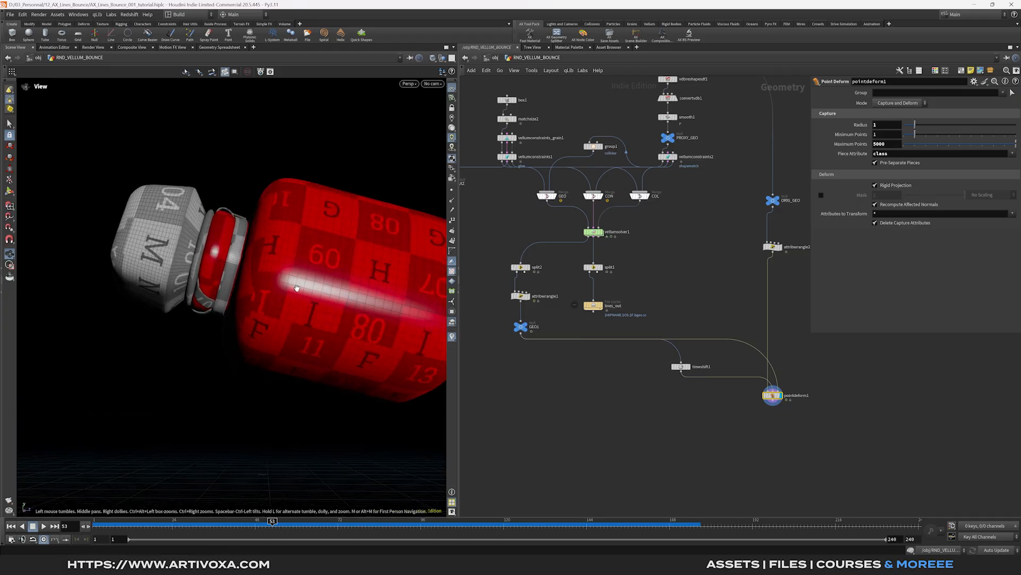
{"action": "middle_click_drag", "start_coordinate": [292, 277], "coordinate": [253, 282]}
{"action": "mouse_move", "coordinate": [252, 281]}
{"action": "left_mouse_down"}
{"action": "mouse_move", "coordinate": [266, 275]}
{"action": "mouse_move", "coordinate": [264, 283]}
{"action": "left_mouse_up"}
- Add a File Cache node after pointdeform1 and rename it out_orig_bottle
{"action": "left_click", "coordinate": [775, 418]}
{"action": "key", "text": "Tab"}
{"action": "type", "text": "filec"}
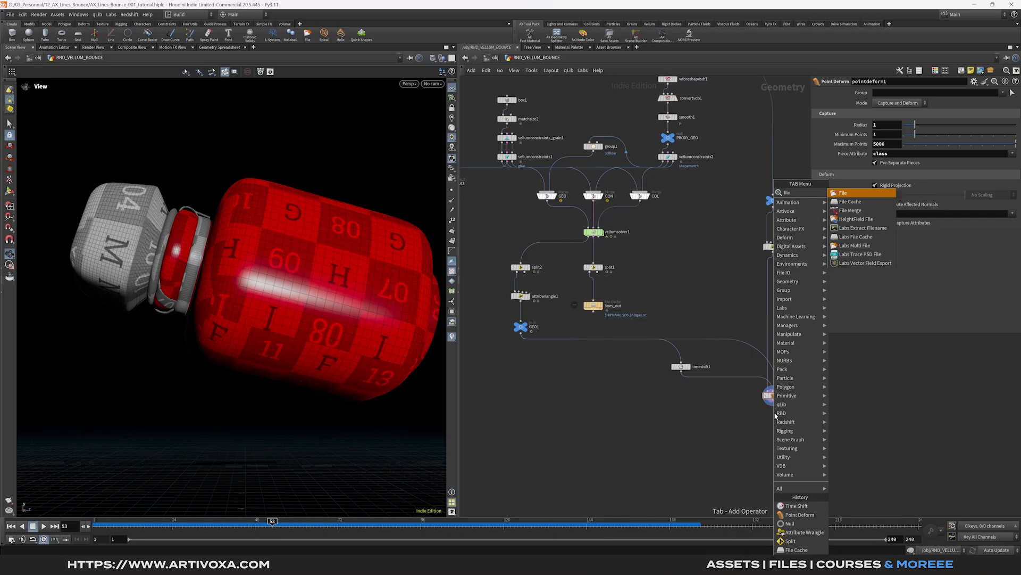
{"action": "key", "text": "Return"}
{"action": "left_click", "coordinate": [776, 421]}
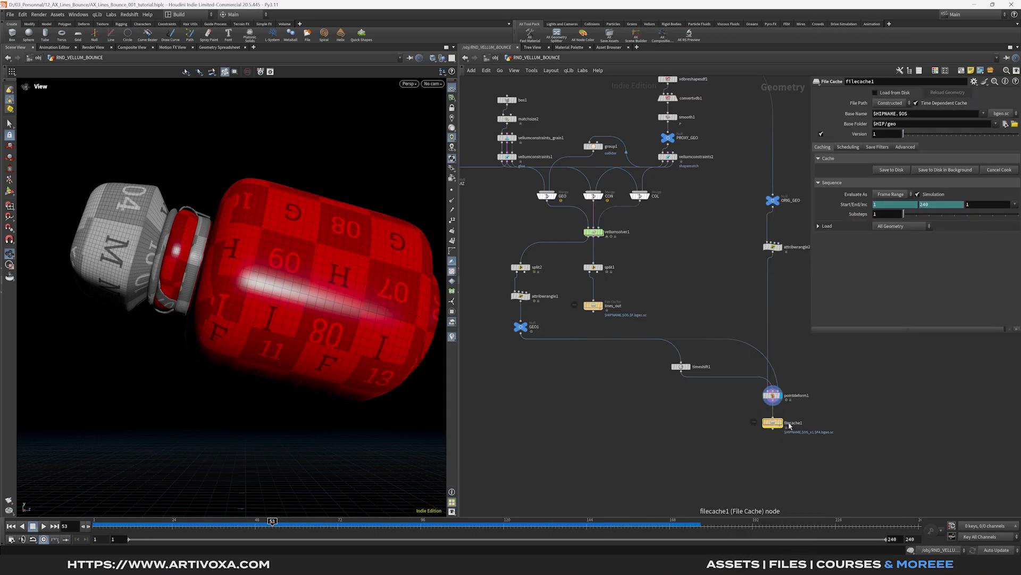
{"action": "type", "text": "out_orig_bottle"}
{"action": "key", "text": "Return"}
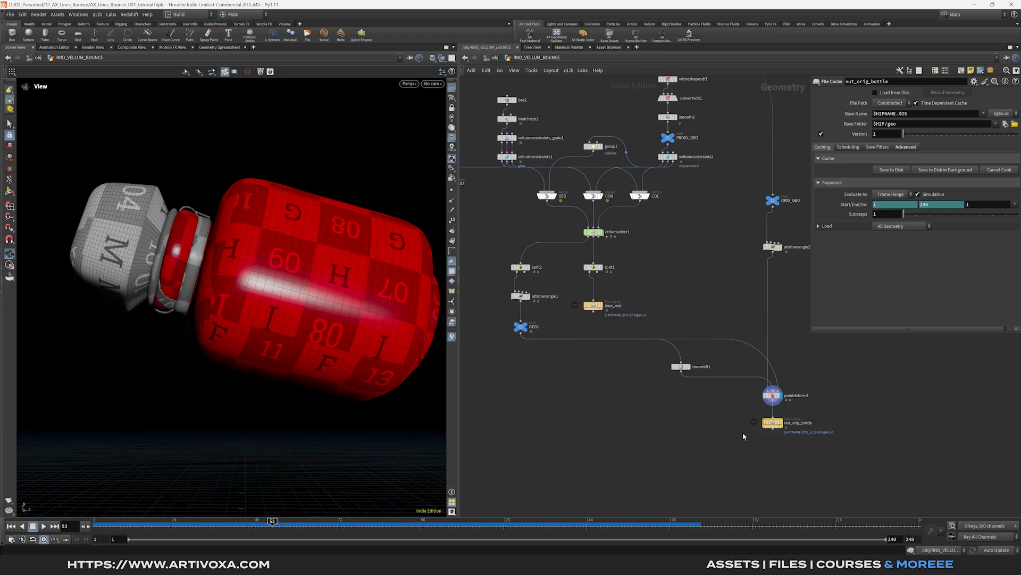
- Give out_orig_bottle the explicit file path $HIP/cache/$OS/$HIPNAME.$OS.$F.bgeo.sc and set its end frame to 144
{"action": "left_click", "coordinate": [888, 102]}
{"action": "left_click", "coordinate": [889, 113]}
{"action": "type", "text": "cache/$OS"}
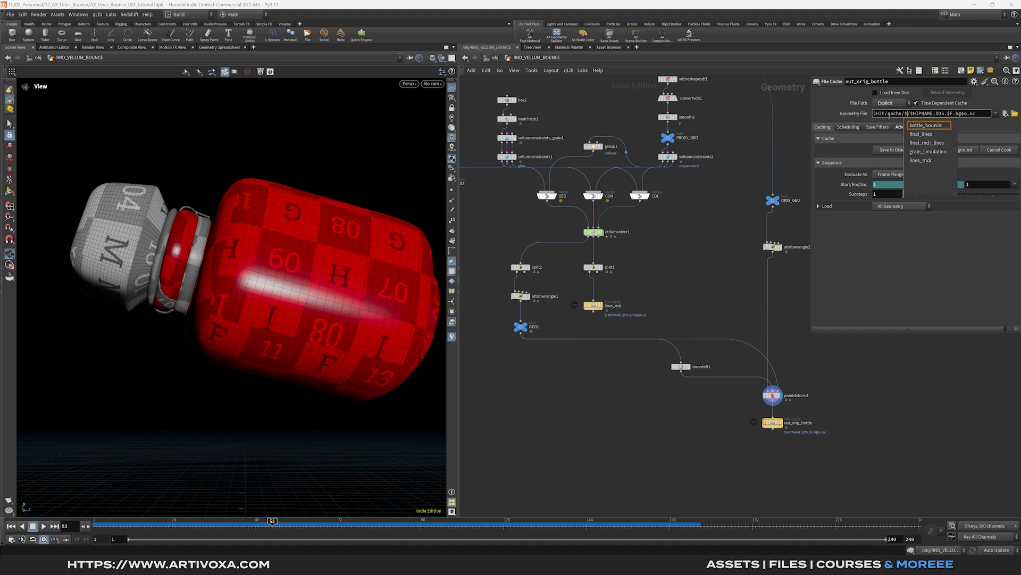
{"action": "right_click", "coordinate": [940, 191]}
{"action": "left_click", "coordinate": [941, 300]}
{"action": "double_click", "coordinate": [930, 185]}
{"action": "type", "text": "144"}
{"action": "key", "text": "Return"}
- Append a Null to out_orig_bottle and rename it OUT_BOTTLE
{"action": "middle_click_drag", "start_coordinate": [827, 417], "coordinate": [827, 392]}
{"action": "left_click", "coordinate": [773, 404]}
{"action": "key", "text": "Tab"}
{"action": "type", "text": "null"}
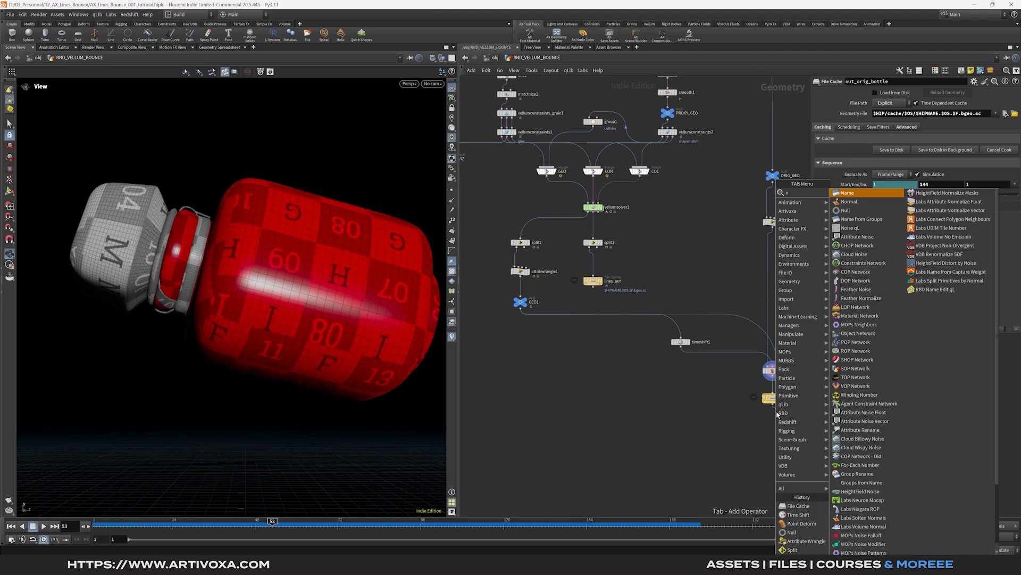
{"action": "key", "text": "Return"}
{"action": "left_click", "coordinate": [777, 425]}
{"action": "left_click", "coordinate": [778, 425]}
{"action": "left_click", "coordinate": [790, 424]}
{"action": "type", "text": "OUT_BOTTLE"}
{"action": "key", "text": "Return"}
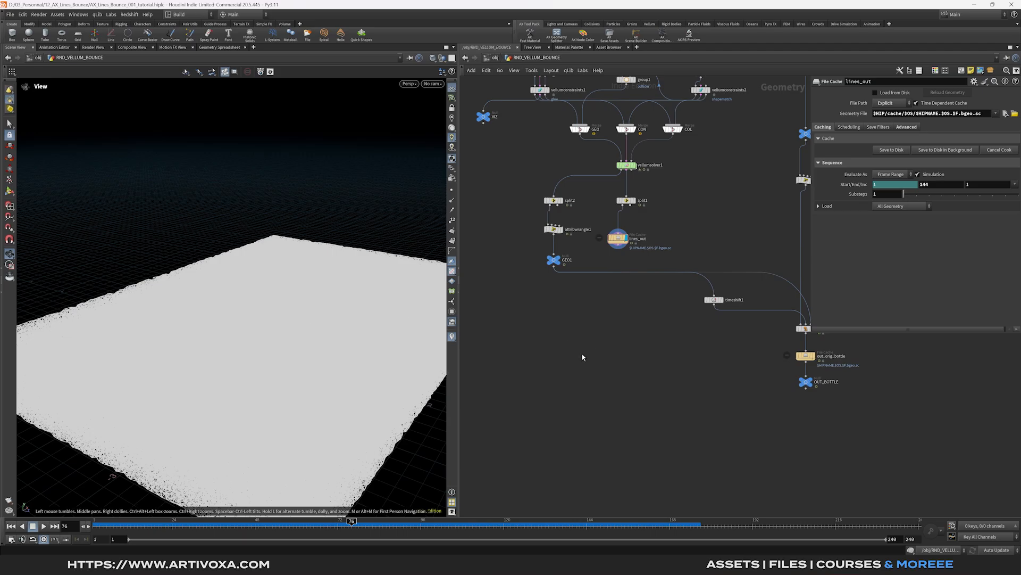
- Add a Mask from Geometry node below lines_out and wire lines_out into its first input
{"action": "middle_click_drag", "start_coordinate": [597, 353], "coordinate": [597, 352]}
{"action": "key", "text": "Tab"}
{"action": "type", "text": "m"}
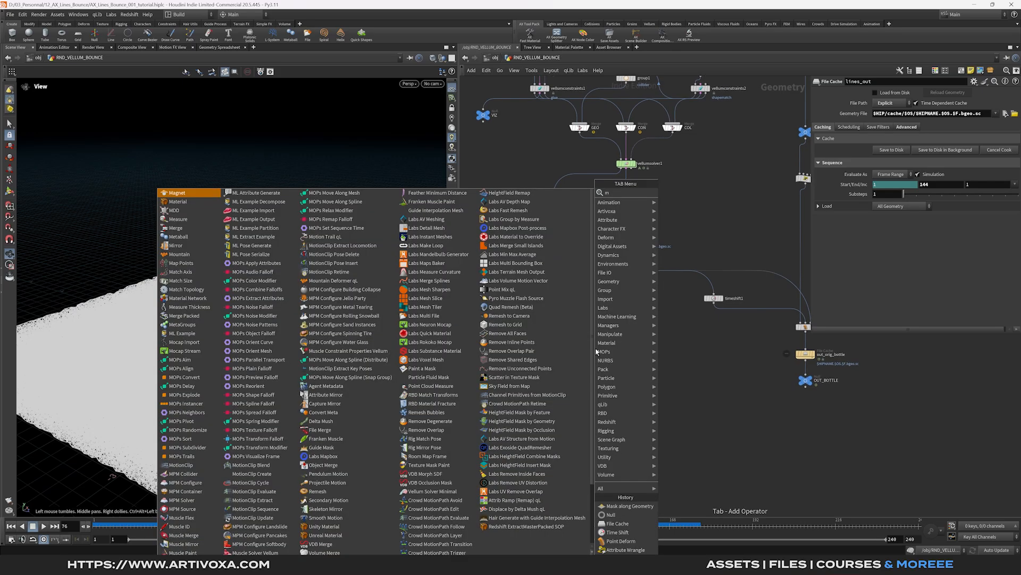
{"action": "type", "text": "ask from"}
{"action": "key", "text": "Return"}
{"action": "left_click", "coordinate": [607, 348]}
{"action": "left_click_drag", "start_coordinate": [618, 246], "coordinate": [605, 346]}
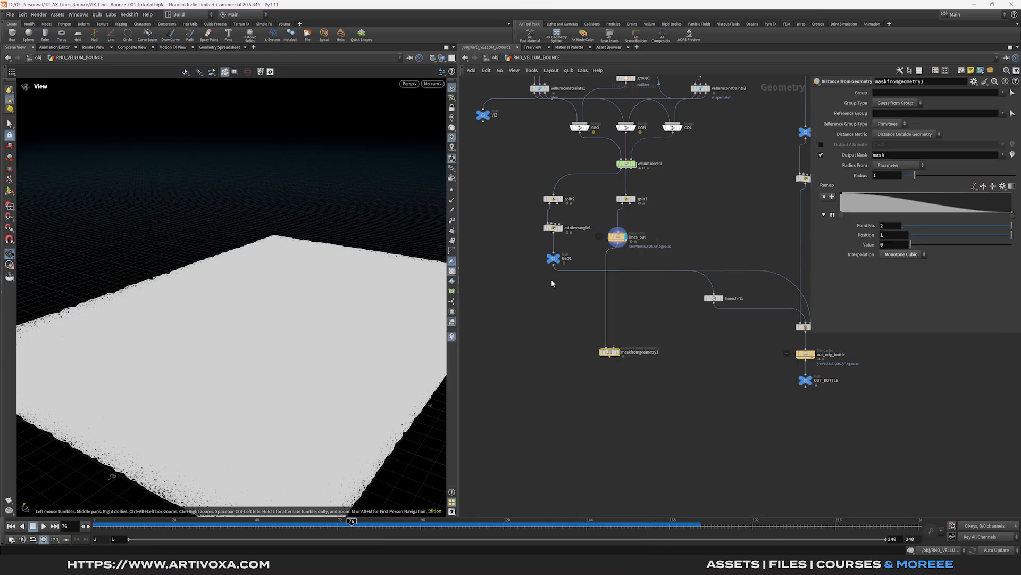
- Branch a Smooth node off GEO1 and connect its output to the second input of maskfromgeometry1
{"action": "left_click", "coordinate": [553, 264]}
{"action": "key", "text": "Tab"}
{"action": "type", "text": "smo"}
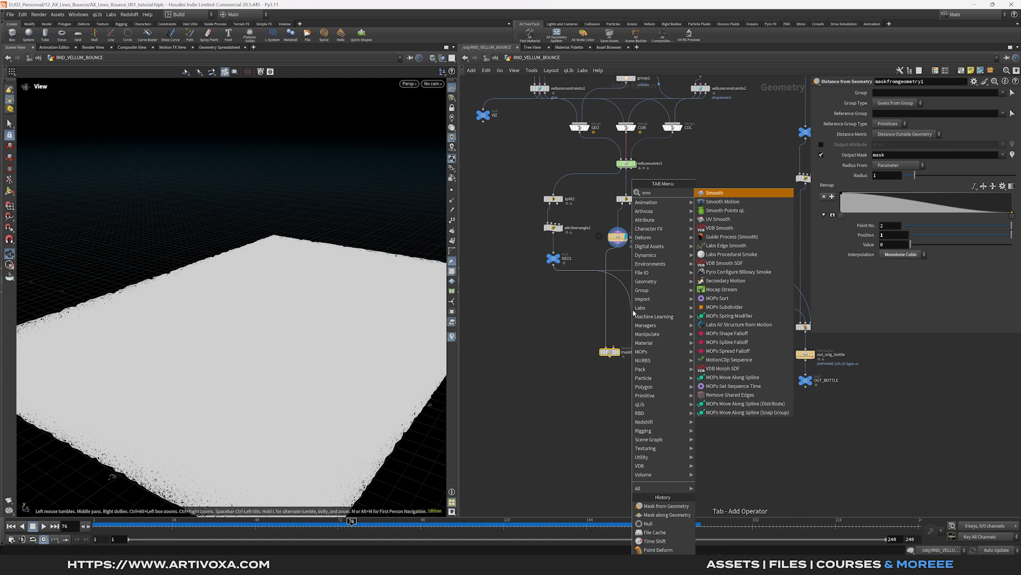
{"action": "key", "text": "Return"}
{"action": "left_click", "coordinate": [641, 307]}
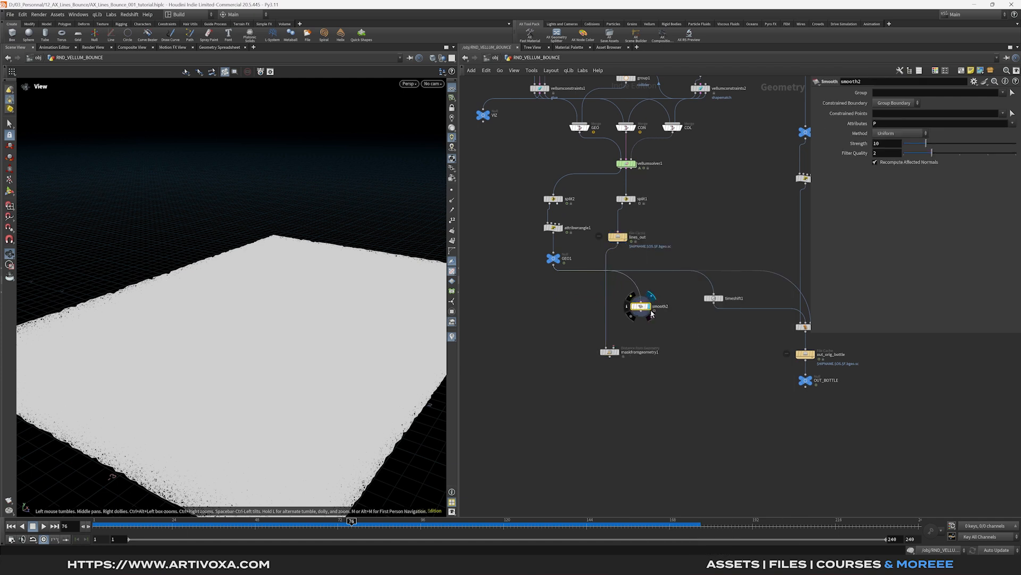
{"action": "left_click_drag", "start_coordinate": [641, 314], "coordinate": [619, 346]}
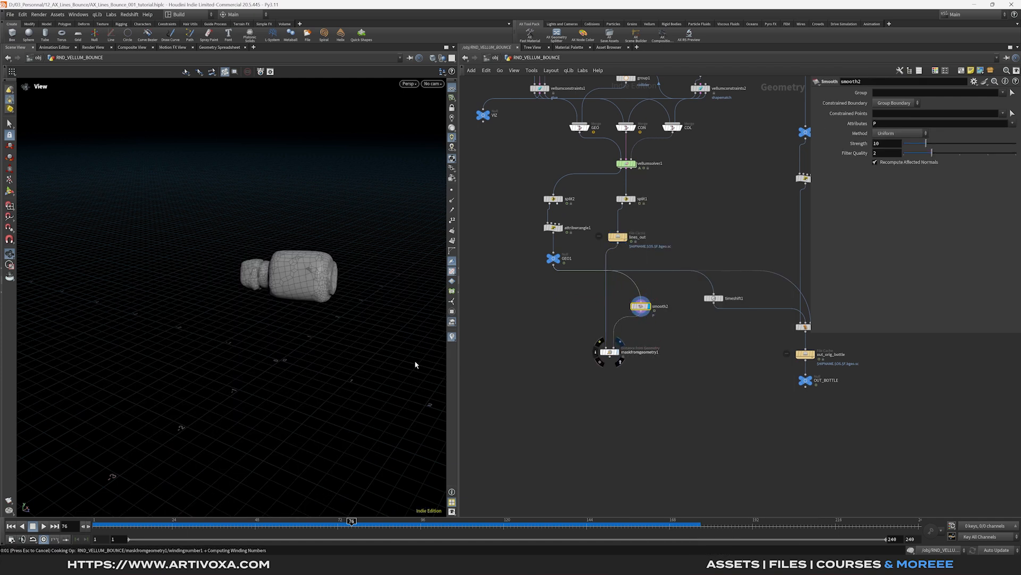
- Display maskfromgeometry1 and turn on the visualization of its mask point attribute
{"action": "left_click", "coordinate": [617, 353]}
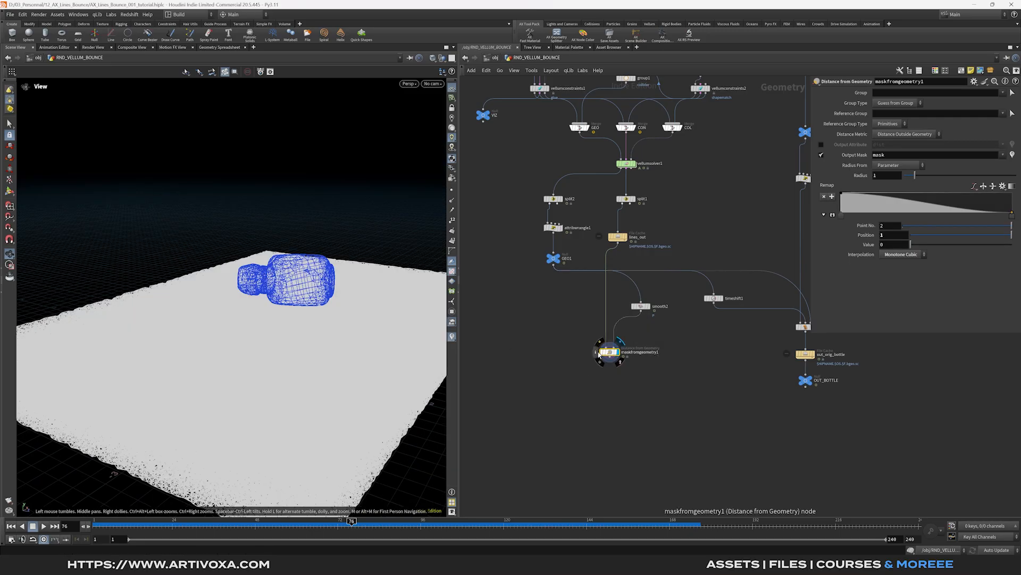
{"action": "left_click", "coordinate": [597, 353]}
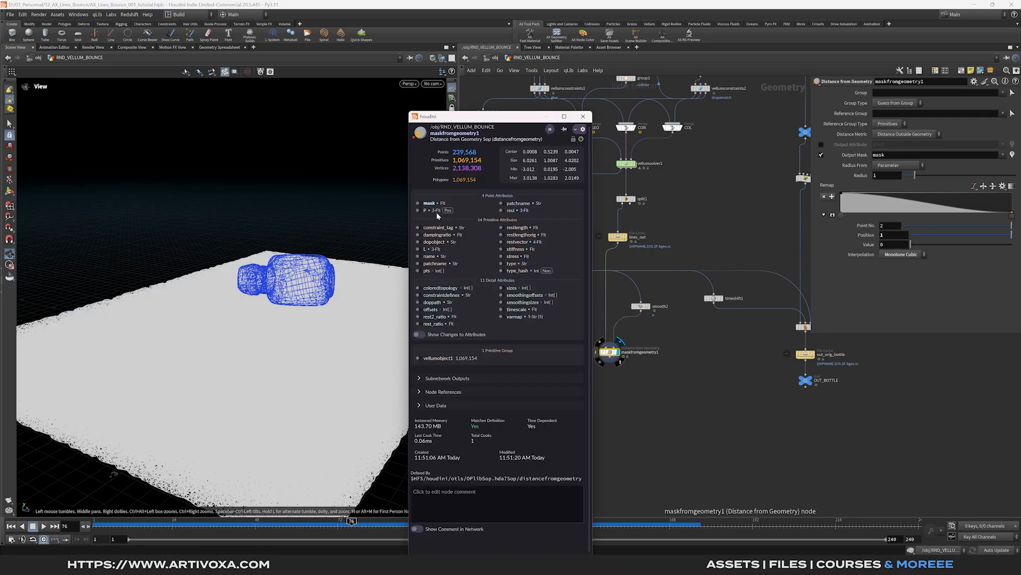
{"action": "left_click", "coordinate": [419, 203]}
{"action": "left_click", "coordinate": [583, 116]}
- Examine the mask falloff around the bottle at several frames before and during its impact with the grains
{"action": "left_click_drag", "start_coordinate": [256, 327], "coordinate": [275, 348]}
{"action": "left_click_drag", "start_coordinate": [270, 372], "coordinate": [142, 477]}
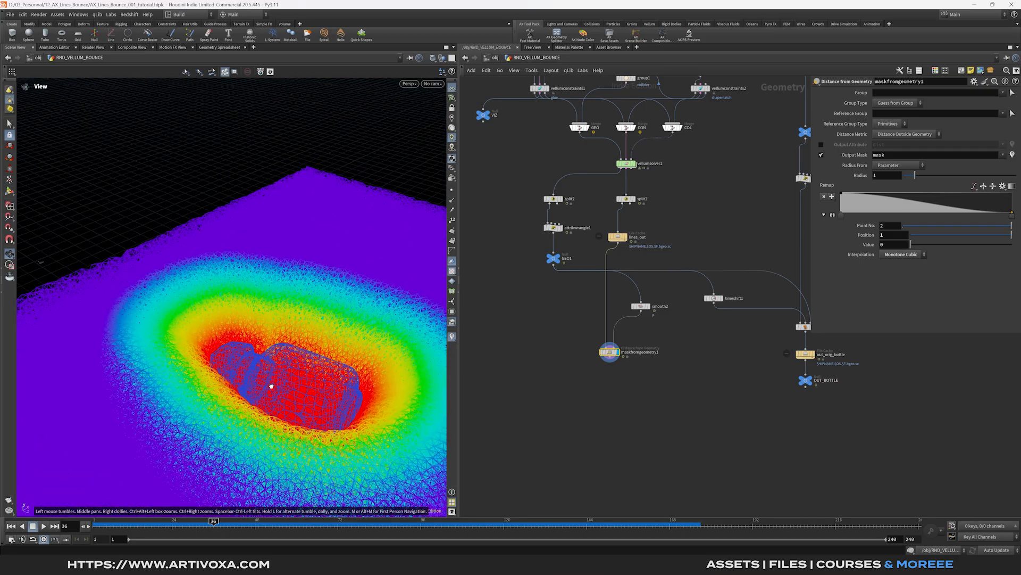
{"action": "scroll", "coordinate": [271, 386], "scroll_direction": "down", "scroll_amount": 4}
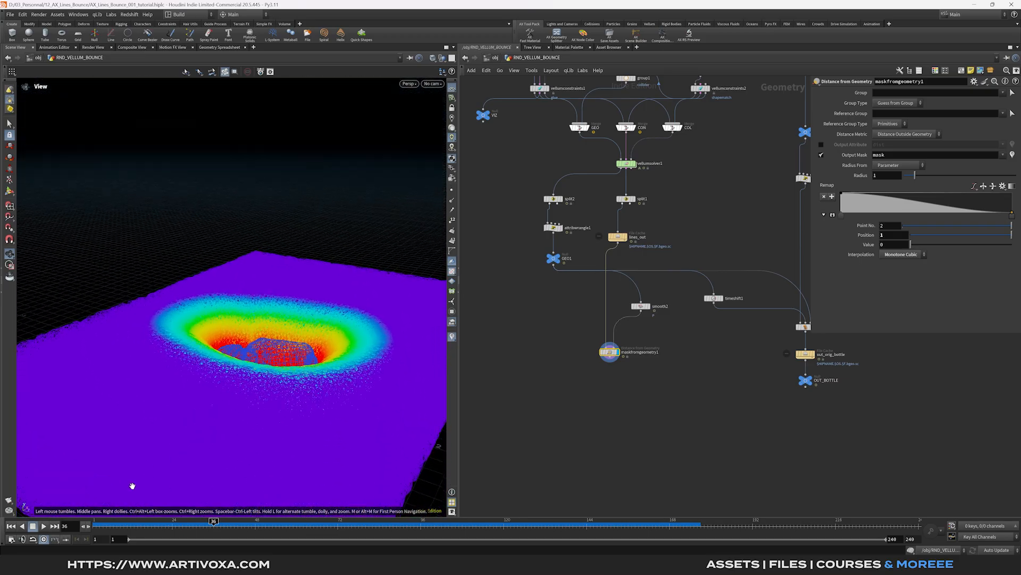
{"action": "left_click", "coordinate": [106, 527]}
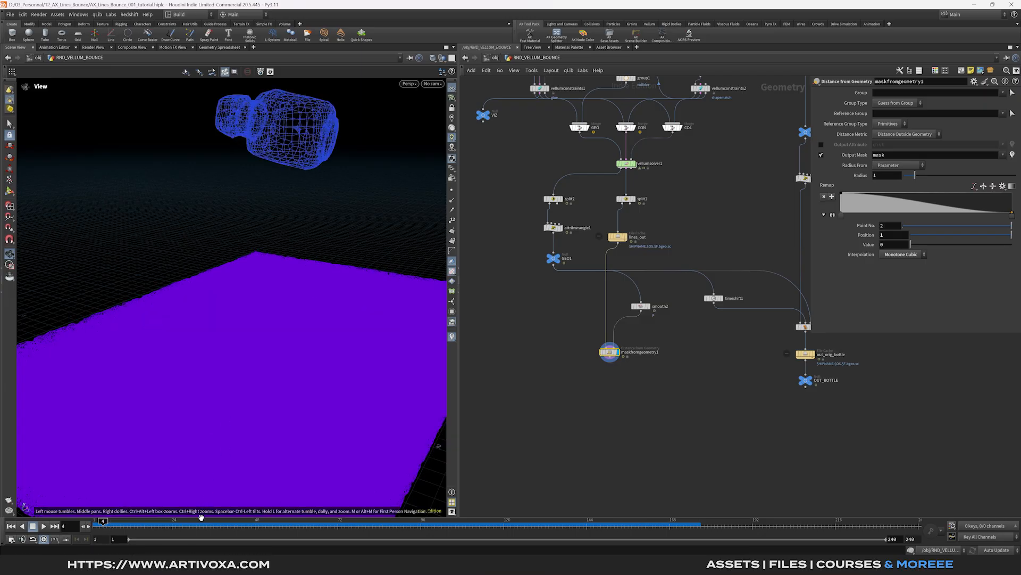
{"action": "left_click", "coordinate": [203, 526]}
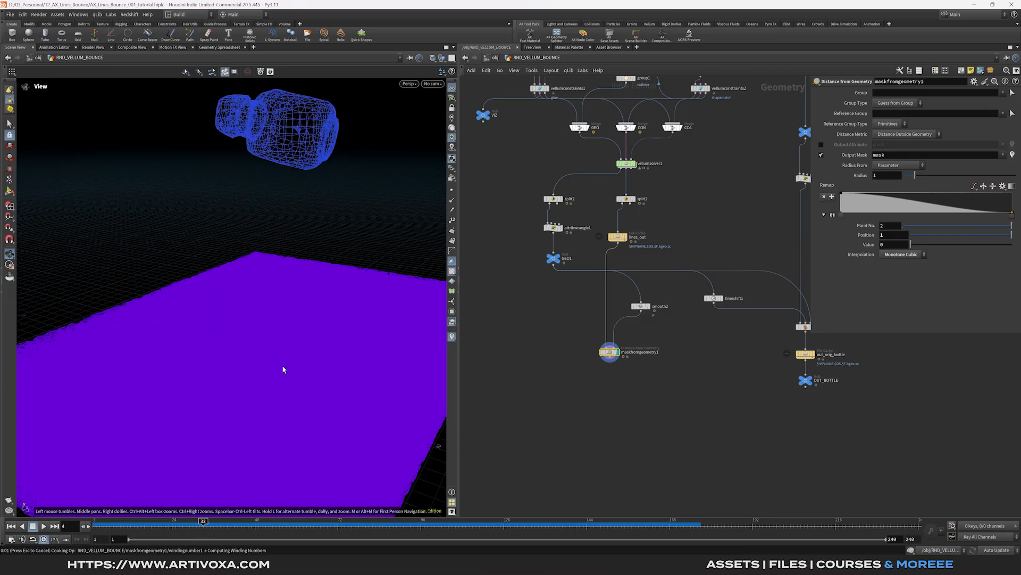
{"action": "left_click_drag", "start_coordinate": [284, 340], "coordinate": [258, 363]}
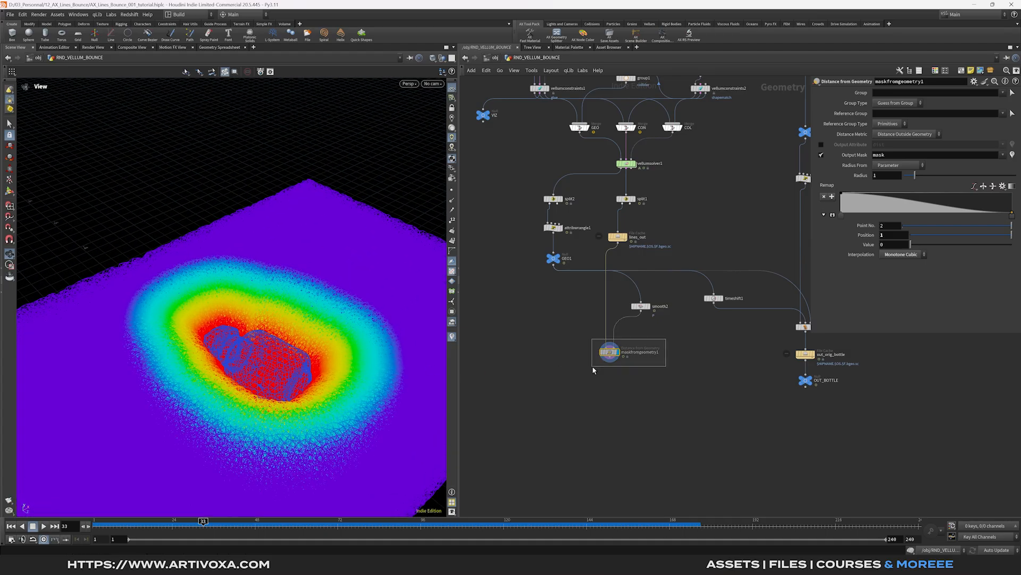
- Set the mask Radius of maskfromgeometry1 to 1.25
{"action": "left_click", "coordinate": [896, 176]}
{"action": "type", "text": ".25"}
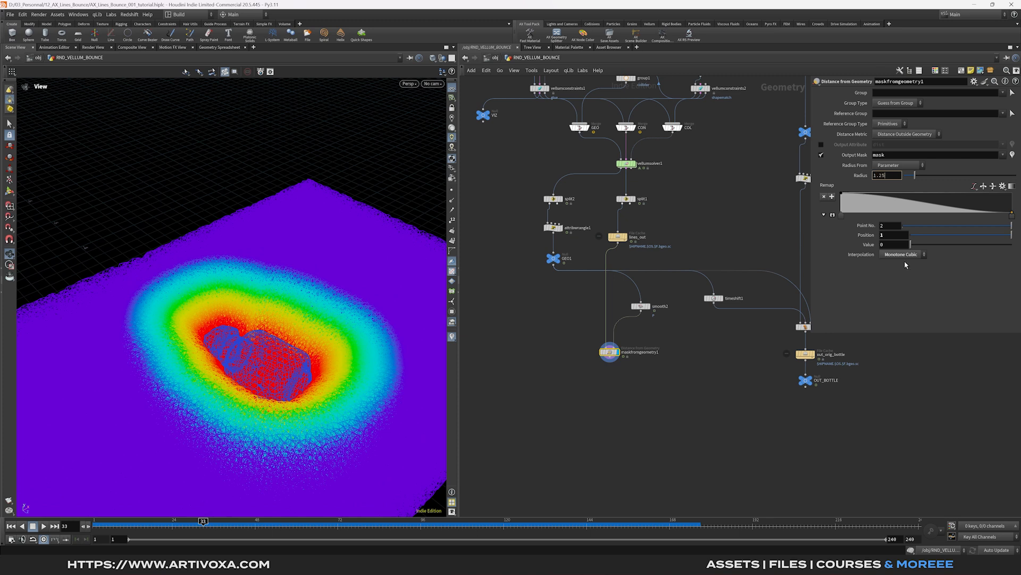
{"action": "key", "text": "Return"}
- Change the interpolation of the mask's Remap ramp to Linear and inspect the falloff
{"action": "left_click", "coordinate": [841, 215]}
{"action": "left_click", "coordinate": [1012, 215]}
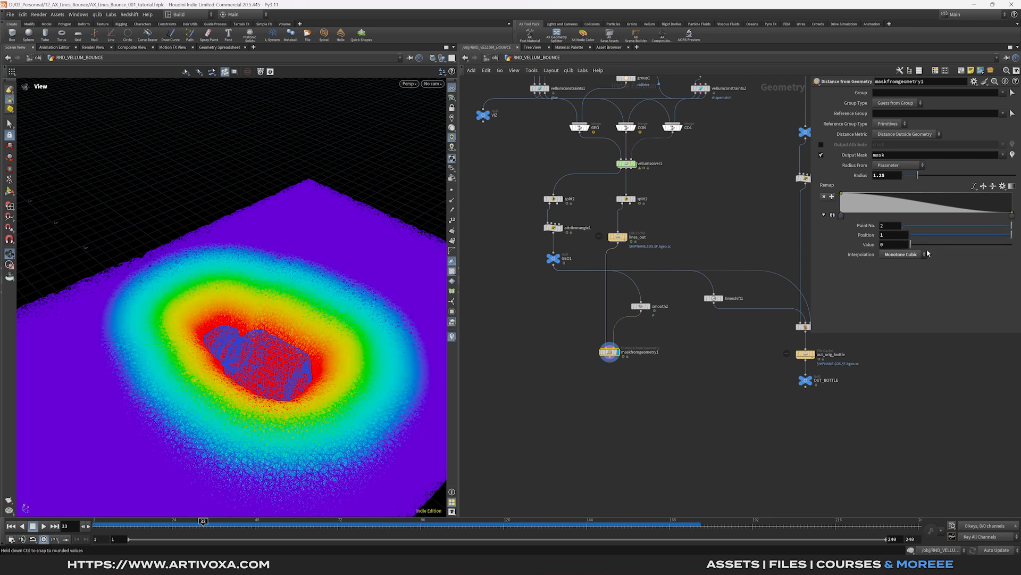
{"action": "left_click", "coordinate": [902, 254]}
{"action": "left_click", "coordinate": [893, 263]}
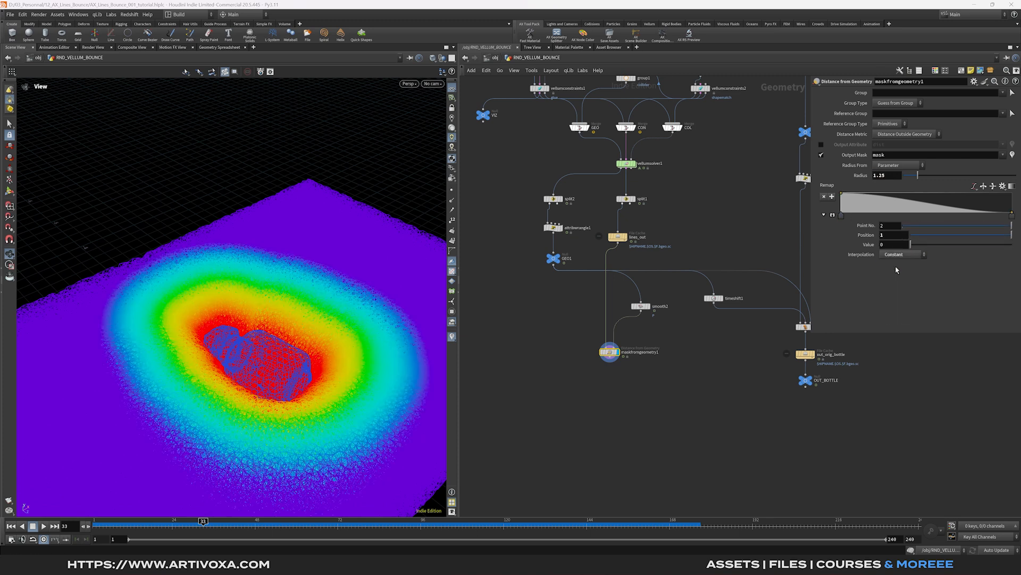
{"action": "left_click", "coordinate": [903, 254]}
{"action": "left_click", "coordinate": [890, 272]}
{"action": "left_click_drag", "start_coordinate": [296, 358], "coordinate": [274, 316]}
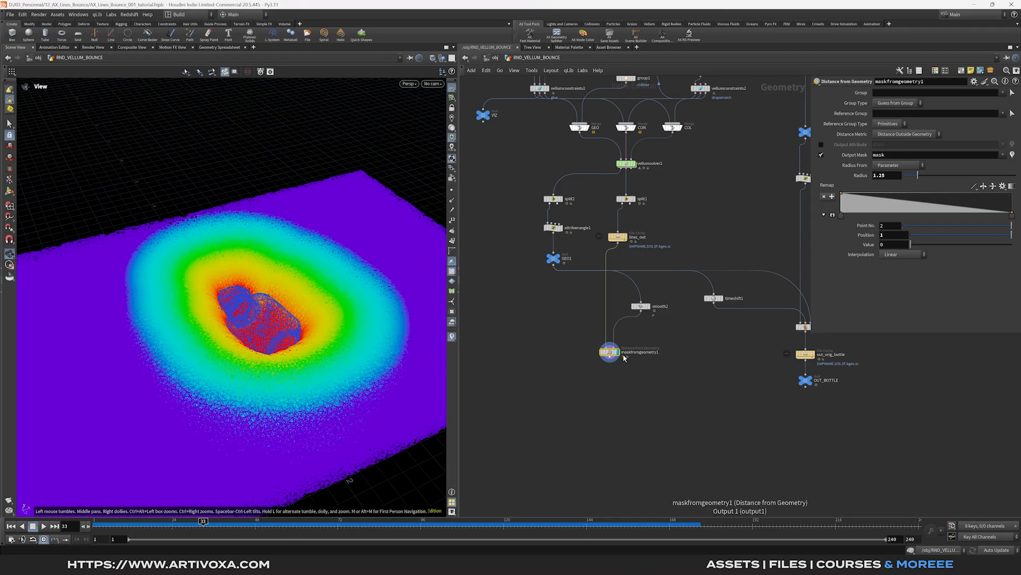
{"action": "left_click_drag", "start_coordinate": [328, 310], "coordinate": [263, 308]}
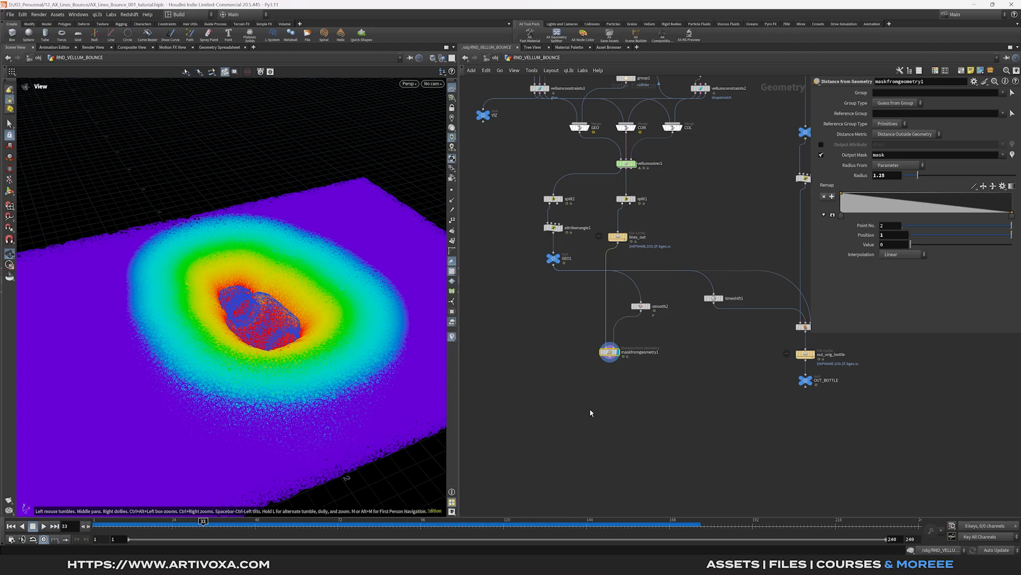
- Add a File Cache node after maskfromgeometry1 and name it finakl_lines
{"action": "left_click", "coordinate": [608, 359]}
{"action": "key", "text": "Tab"}
{"action": "type", "text": "filec"}
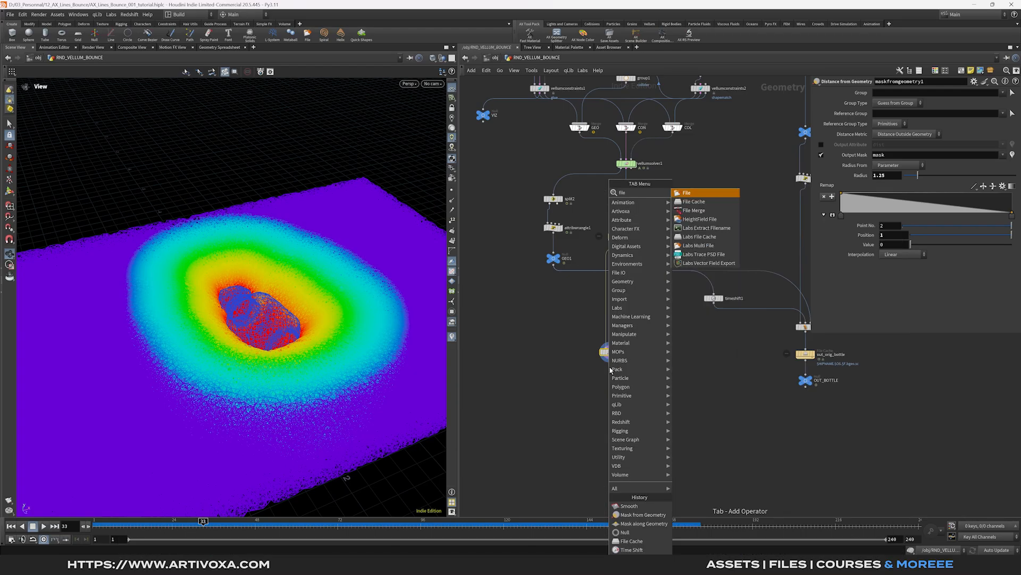
{"action": "key", "text": "Return"}
{"action": "left_click", "coordinate": [610, 369]}
{"action": "left_click_drag", "start_coordinate": [610, 369], "coordinate": [611, 374]}
{"action": "double_click", "coordinate": [631, 374]}
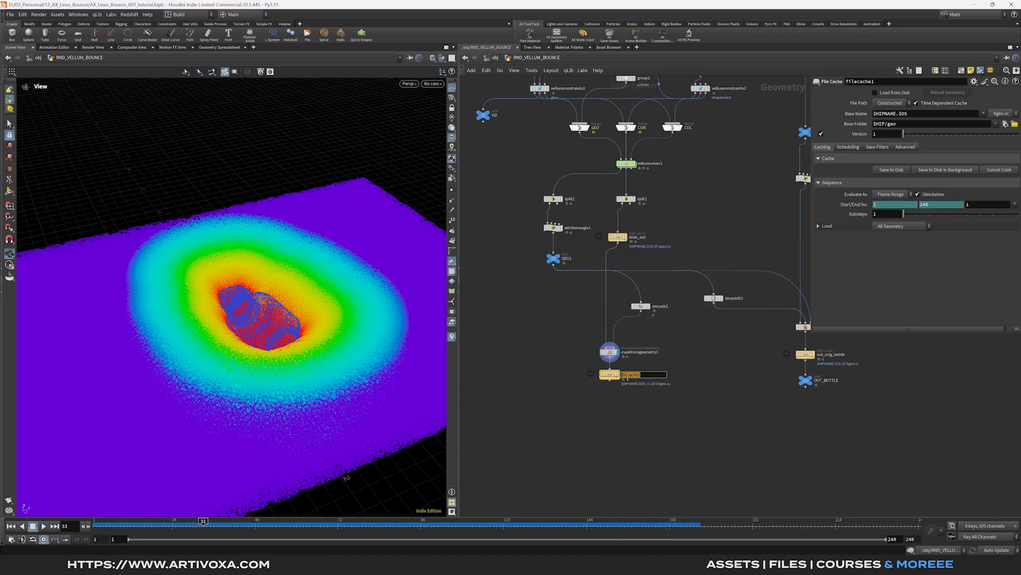
{"action": "type", "text": "finakl_lines"}
{"action": "key", "text": "Return"}
- Set the File Path of finakl_lines to Explicit and its Geometry File to $HIP/cache/$OS/$HIPNAME.$OS.$F.bgeo.sc
{"action": "left_click", "coordinate": [890, 103]}
{"action": "left_click", "coordinate": [893, 120]}
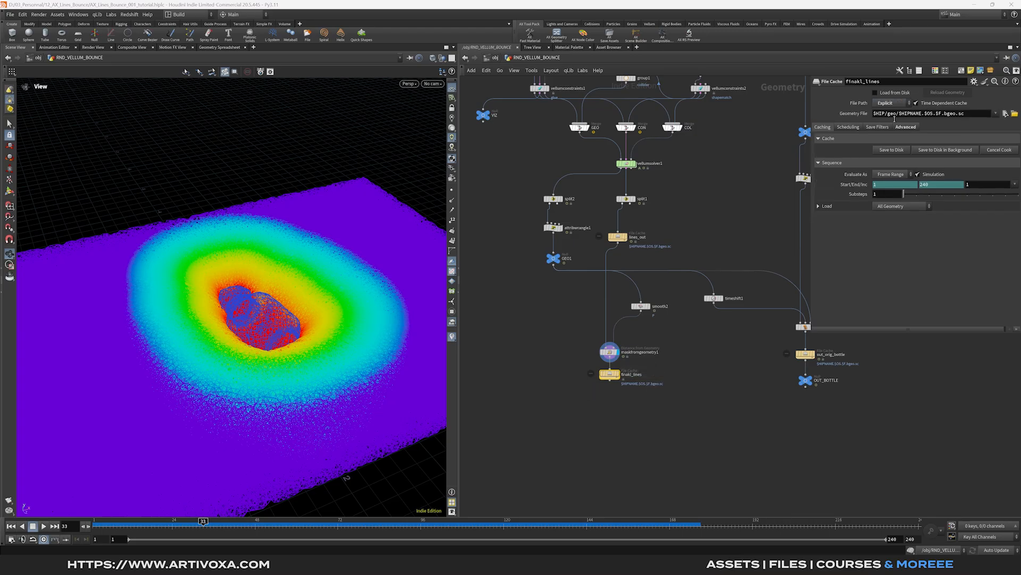
{"action": "double_click", "coordinate": [892, 114]}
{"action": "type", "text": "cache/"}
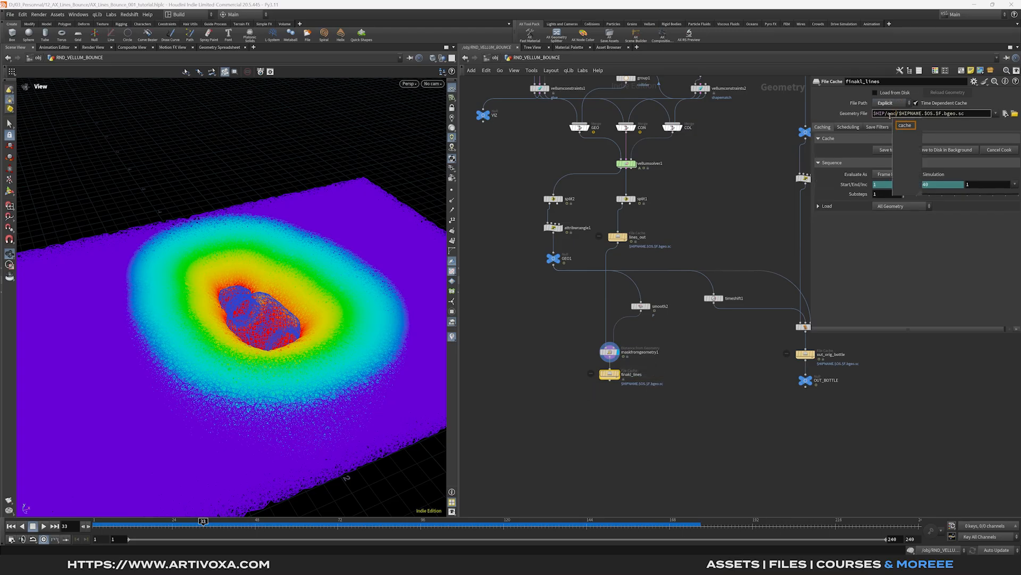
{"action": "type", "text": "$OS"}
{"action": "key", "text": "Return"}
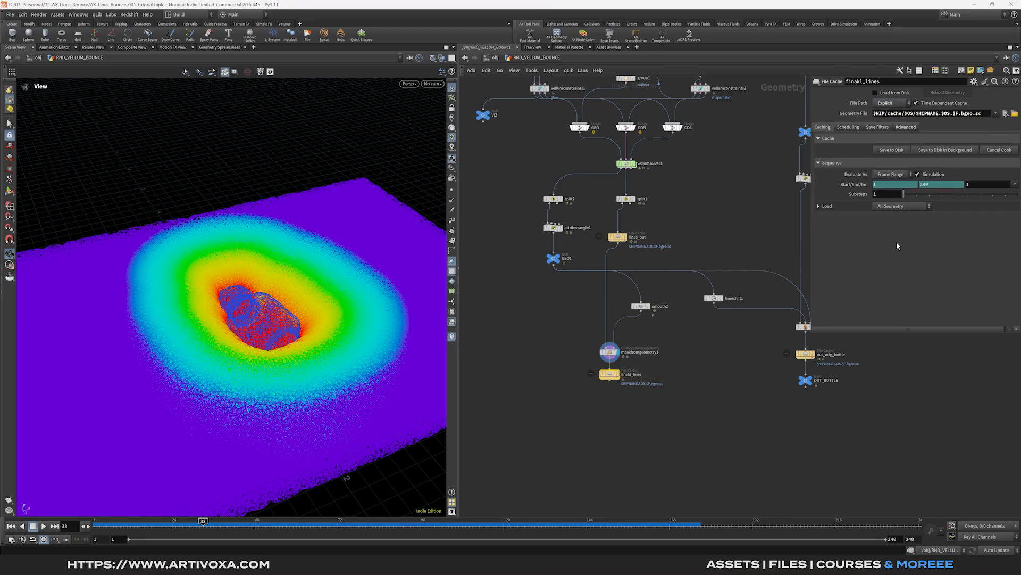
- Add a Null after the finakl_lines cache, name it LINES and display it
{"action": "key", "text": "Tab"}
{"action": "type", "text": "null"}
{"action": "key", "text": "Return"}
{"action": "left_click", "coordinate": [613, 398]}
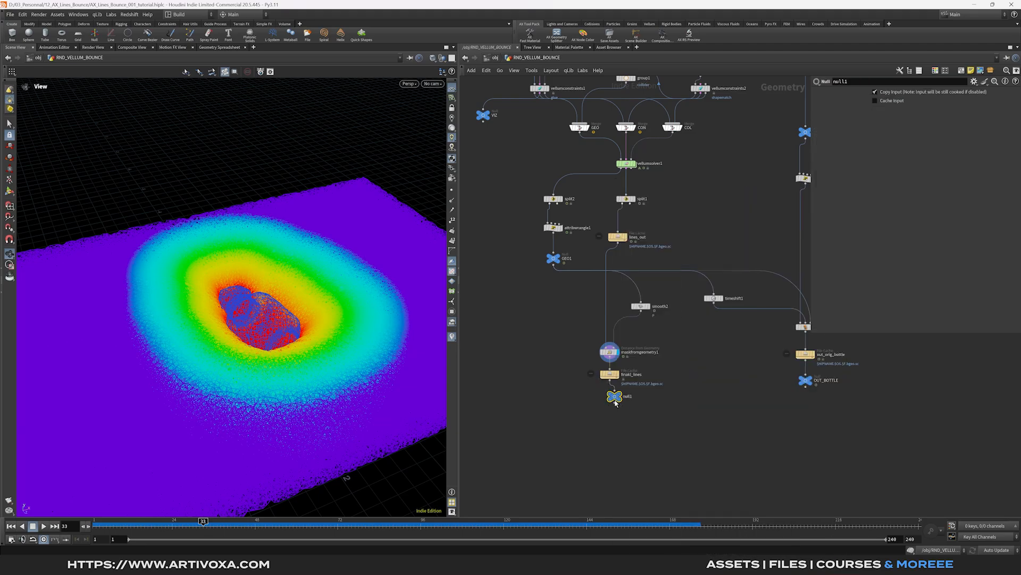
{"action": "double_click", "coordinate": [621, 398]}
{"action": "type", "text": "LINES"}
{"action": "key", "text": "Return"}
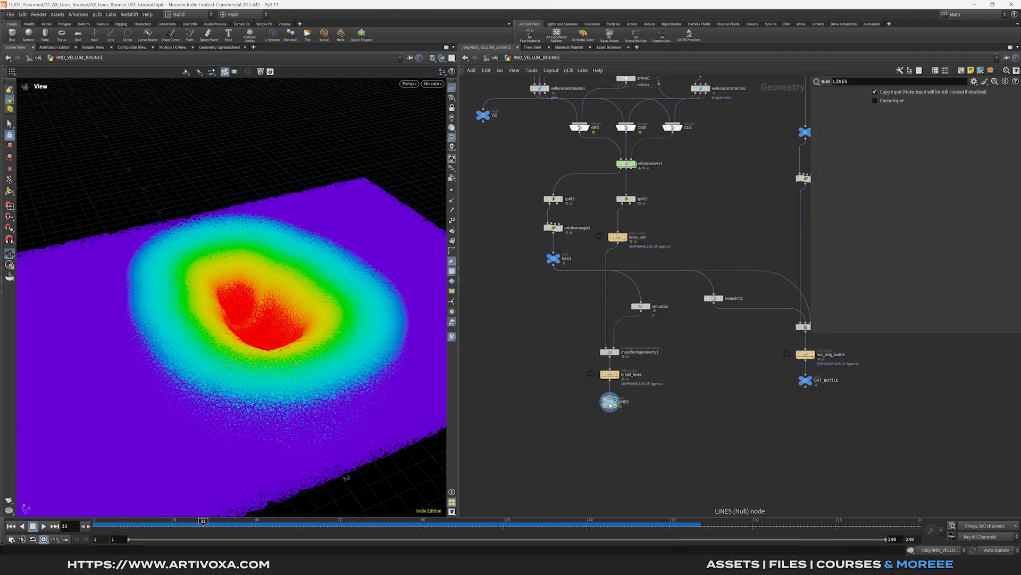
- Review the OUT_BOTTLE and LINES output nodes and the Redshift object settings of RND_VELLUM_BOUNCE
{"action": "left_click_drag", "start_coordinate": [768, 410], "coordinate": [833, 371]}
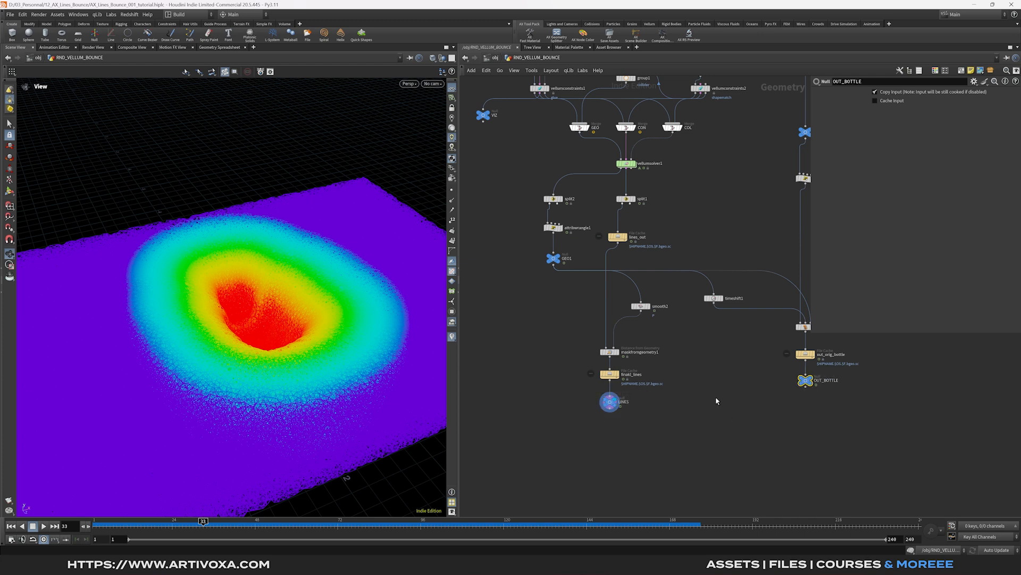
{"action": "left_click", "coordinate": [610, 402]}
{"action": "left_click_drag", "start_coordinate": [384, 379], "coordinate": [403, 367]}
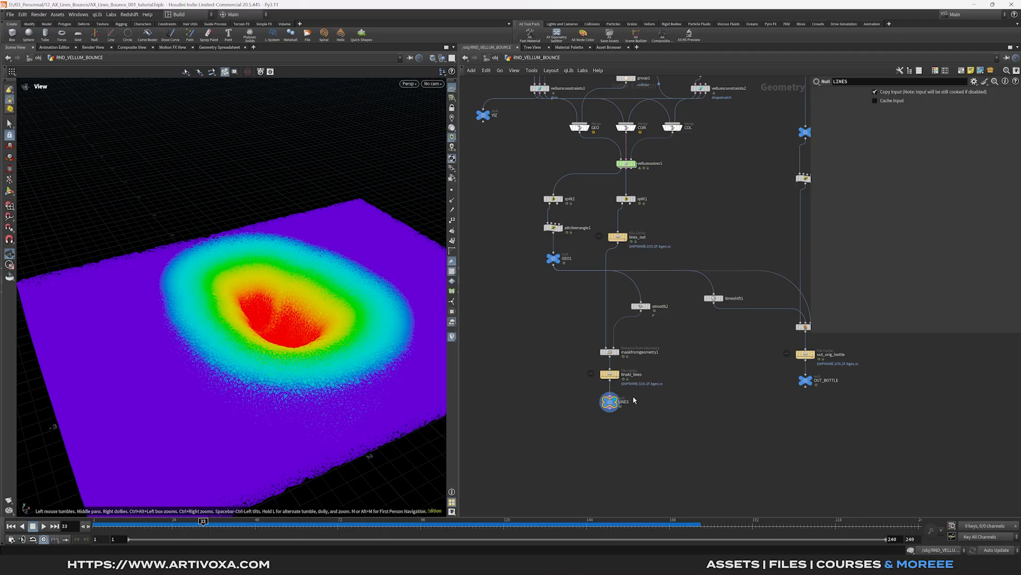
{"action": "left_click", "coordinate": [495, 58]}
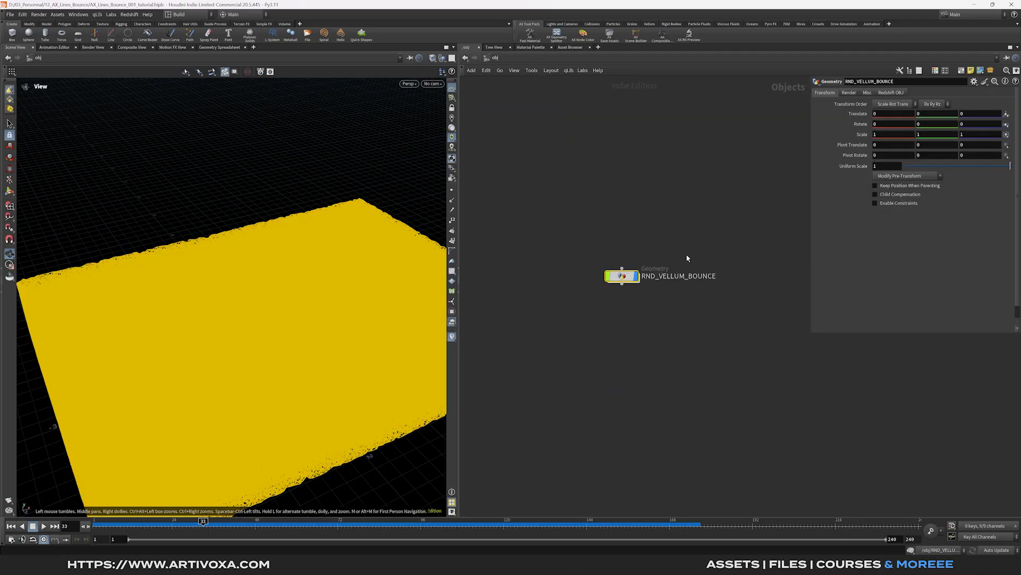
{"action": "left_click", "coordinate": [892, 93]}
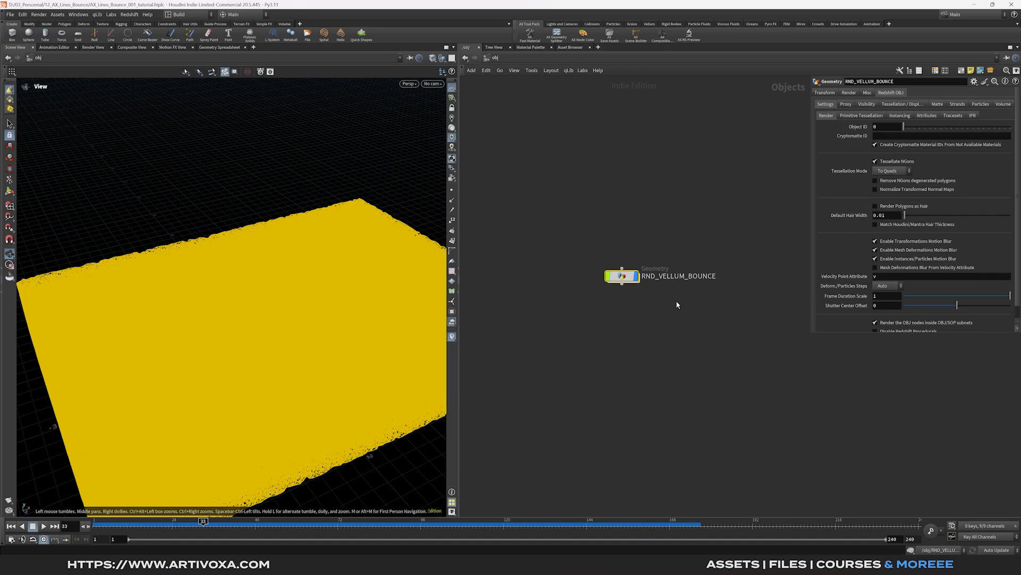
{"action": "key", "text": "i"}
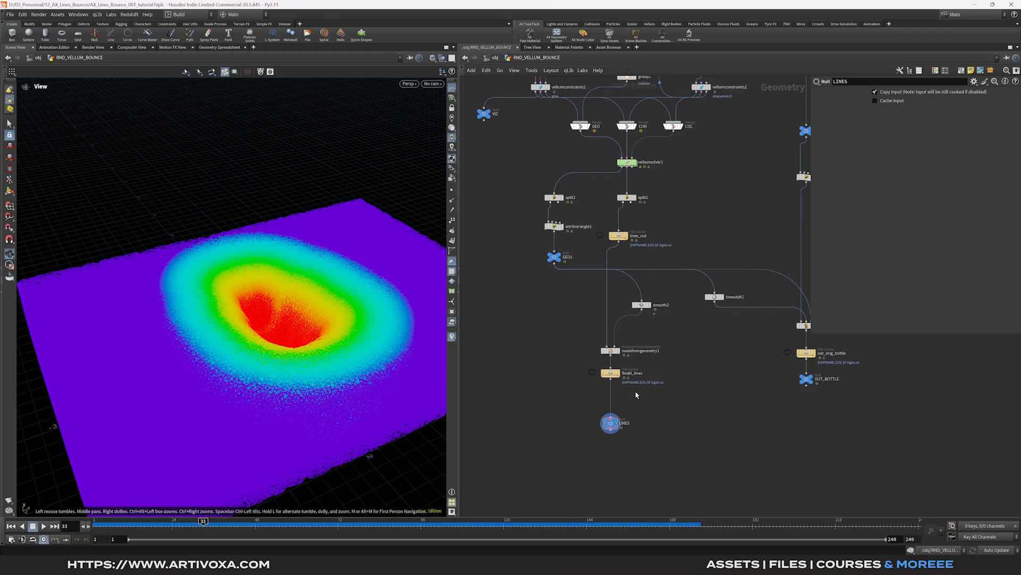
- Insert an Attribute Promote between finakl_lines and LINES that promotes the mask attribute from Point to Primitive
{"action": "key", "text": "Tab"}
{"action": "type", "text": "attpr"}
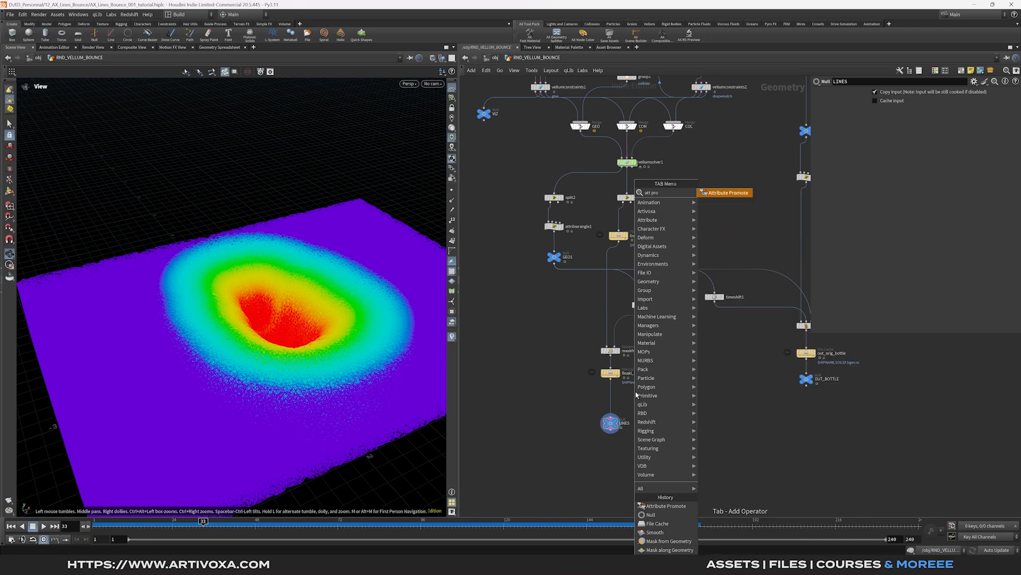
{"action": "key", "text": "Return"}
{"action": "left_click", "coordinate": [635, 394]}
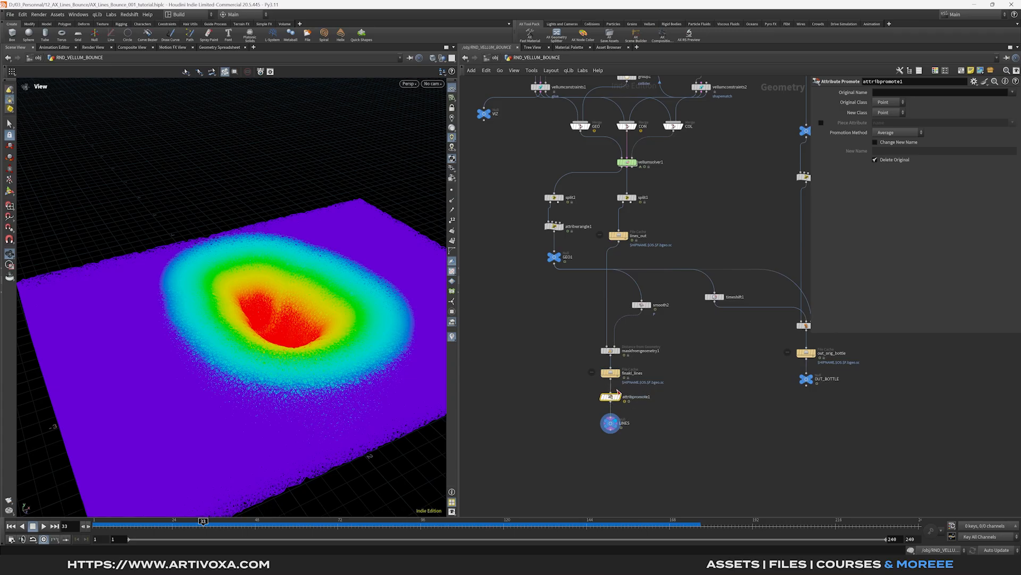
{"action": "left_click", "coordinate": [889, 112]}
{"action": "left_click", "coordinate": [886, 124]}
{"action": "left_click", "coordinate": [1012, 92]}
{"action": "left_click", "coordinate": [993, 110]}
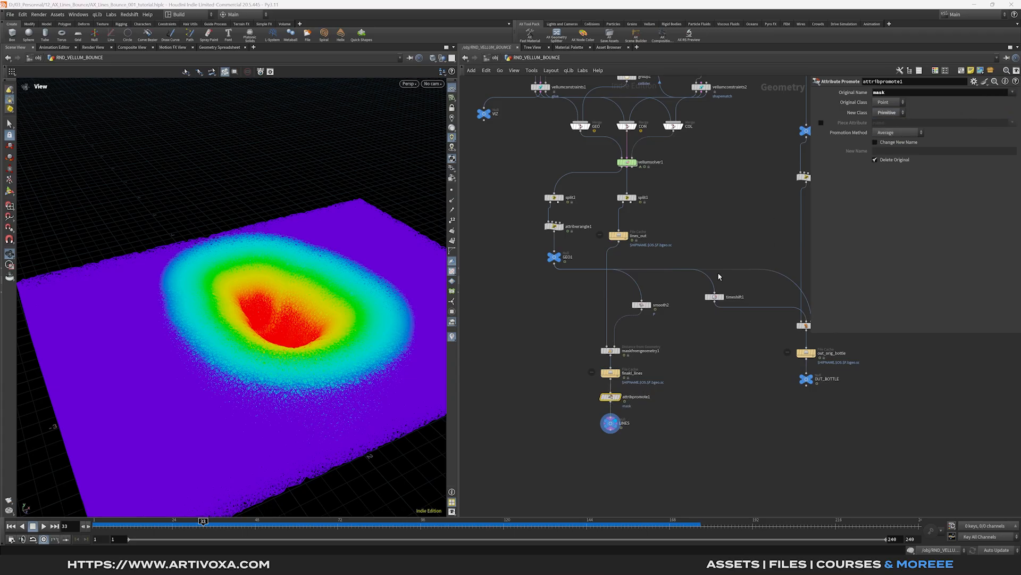